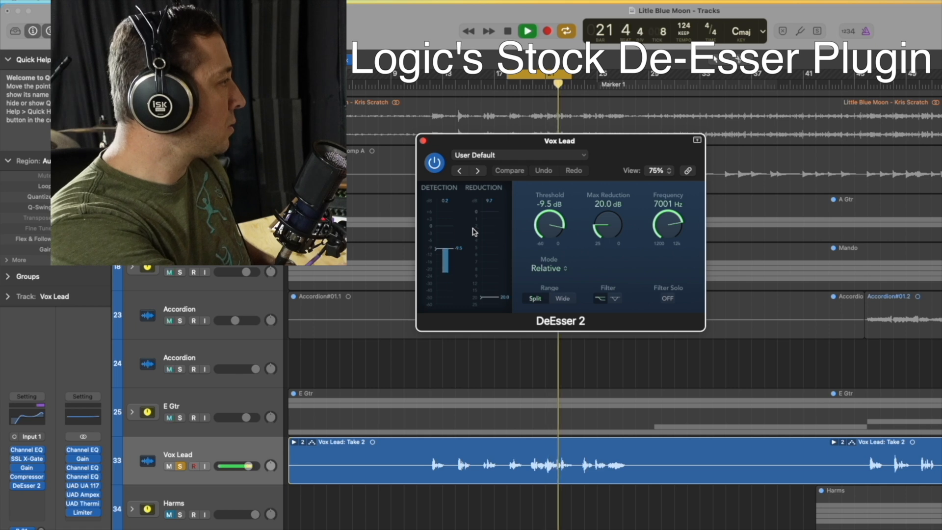
- Stop the vocal playback and close the DeEsser 2 plug-in window
key(space)
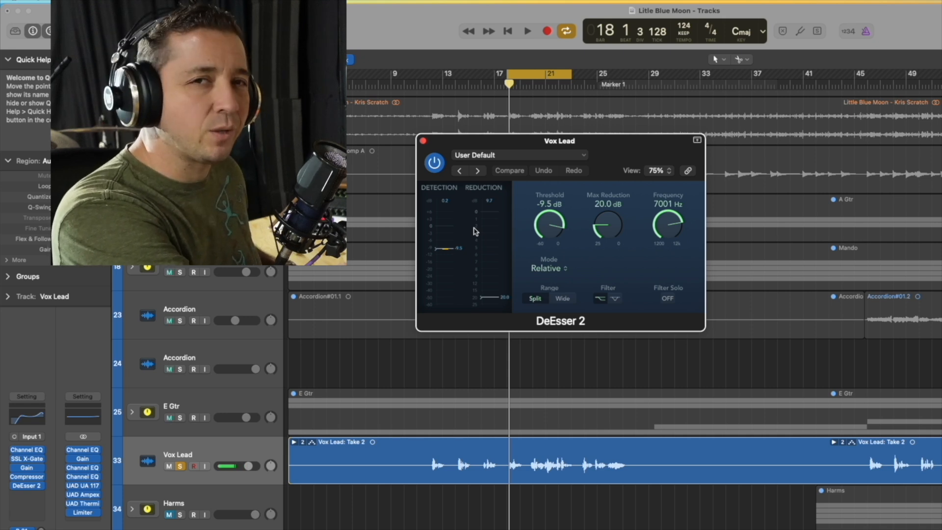
key(super+w)
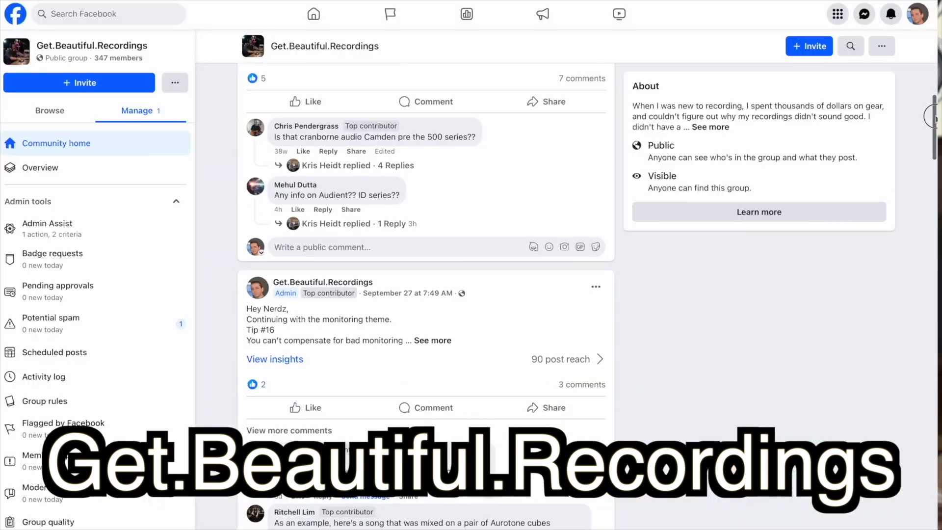
scroll(933, 145, down, 5)
drag(932, 145, 932, 186)
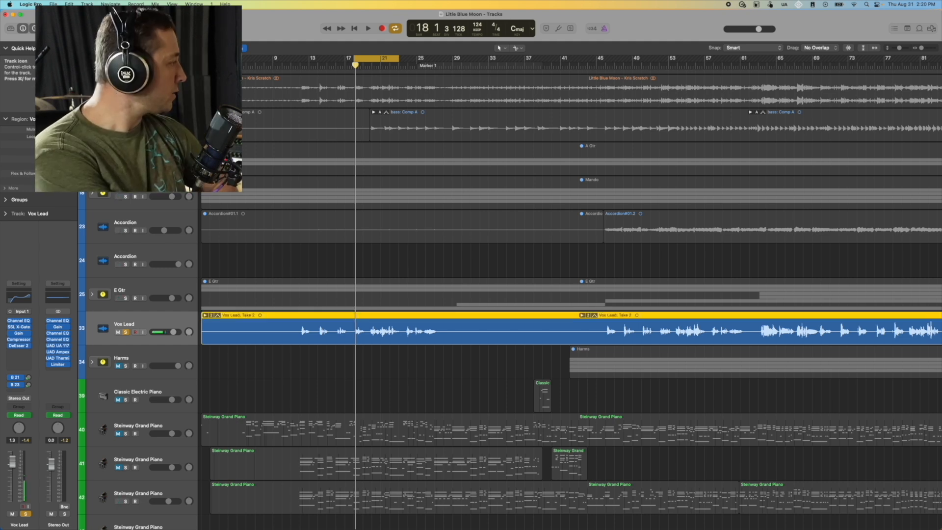
- Create one new audio track below Vox Lead and copy the Vox Lead take folder onto it
key(alt+super+n)
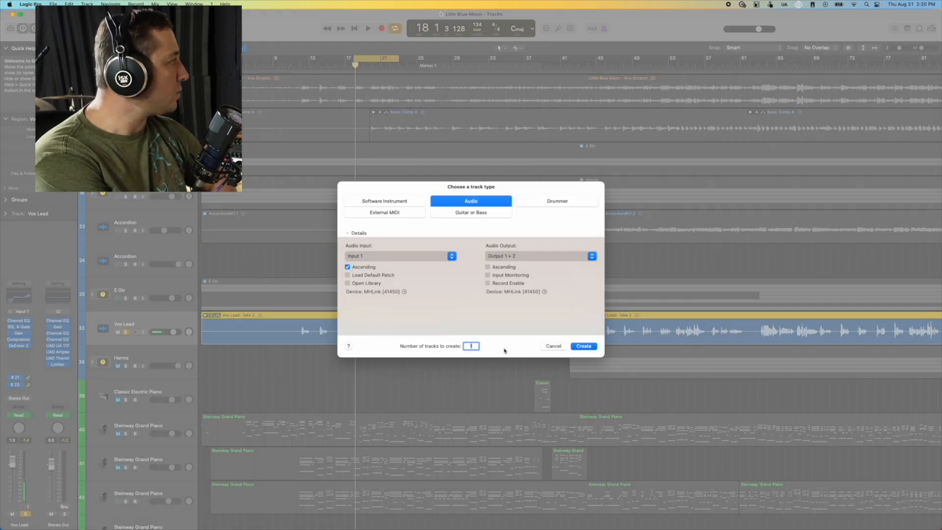
click(580, 347)
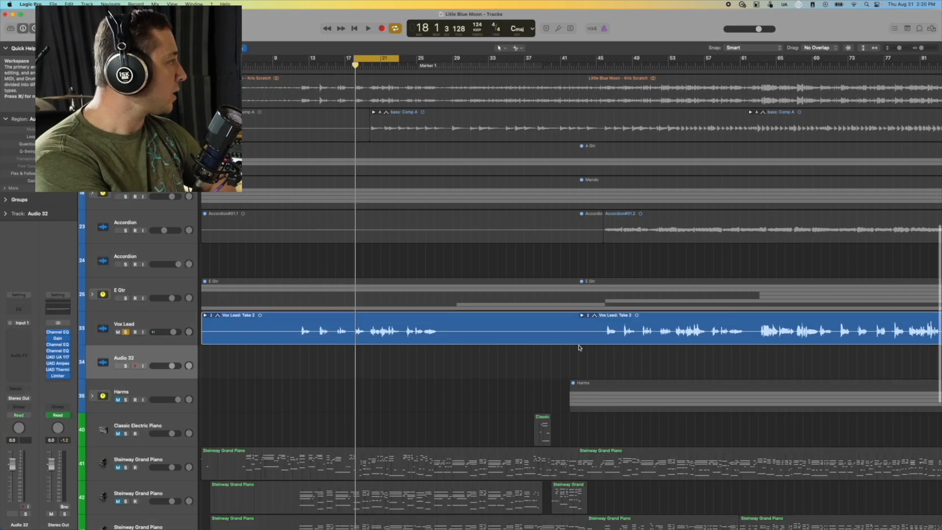
click(487, 326)
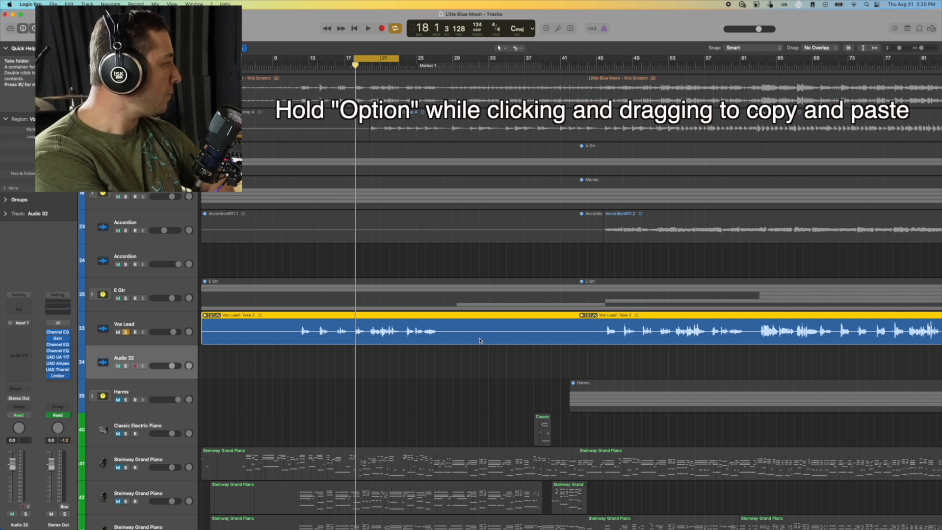
drag(479, 340, 479, 353)
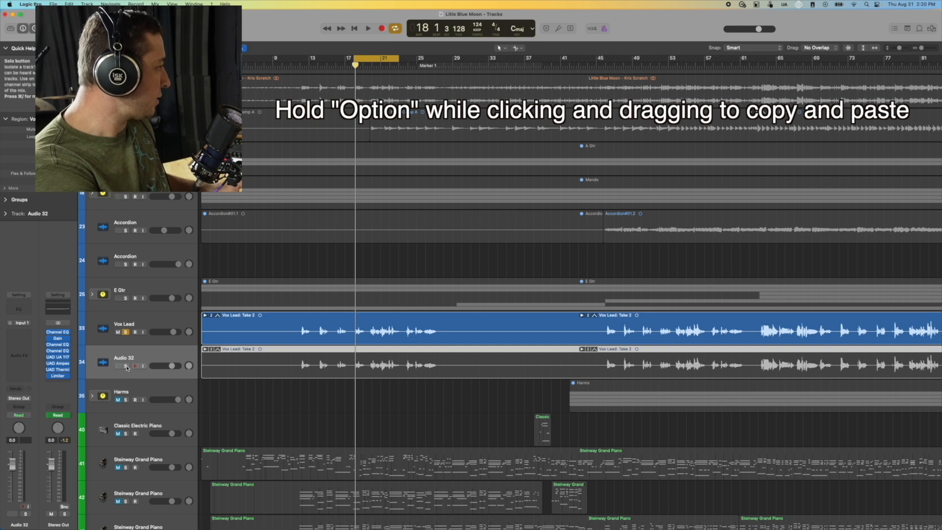
- Solo the new track, split its vocal copy at about bar 11 before the first phrase, and delete the silent front part
click(142, 365)
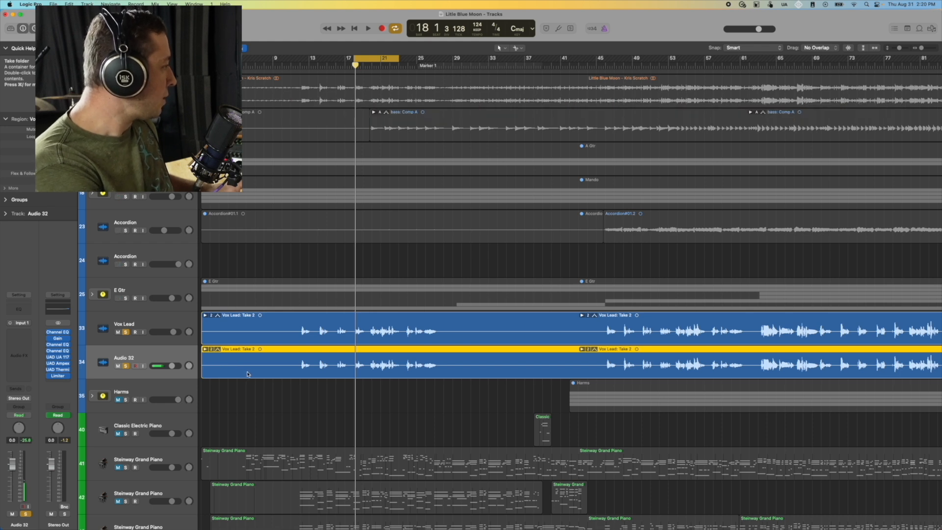
super+click(289, 367)
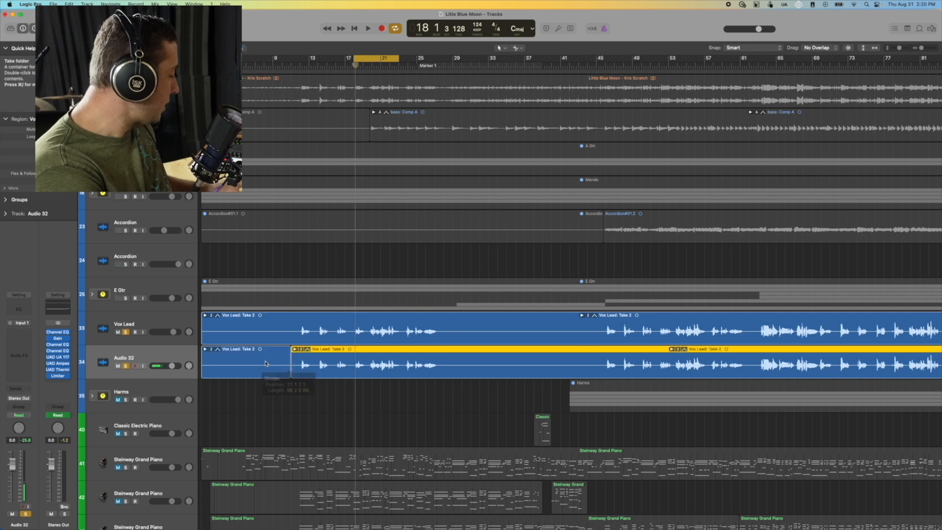
click(266, 362)
key(Delete)
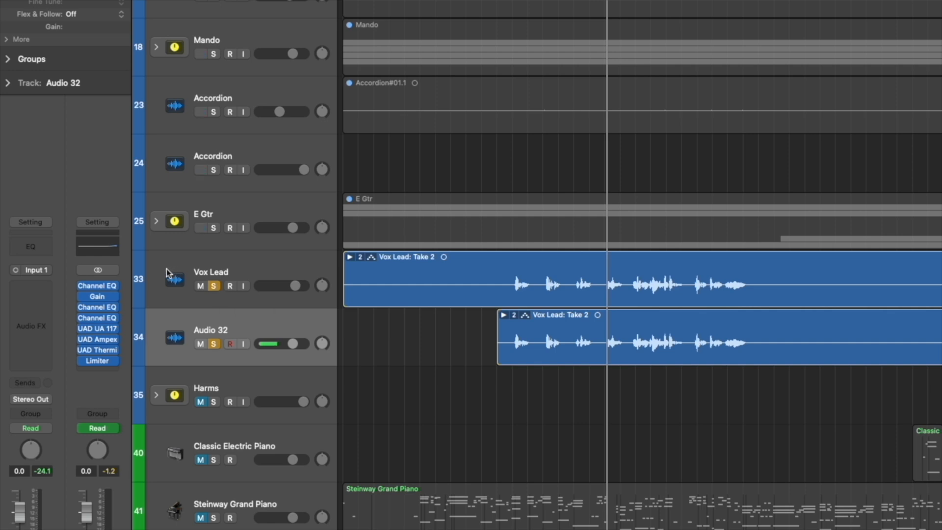
- Add a Channel EQ to Audio 32 with a 48 dB/Oct low cut at 5600 Hz and a 48 dB/Oct high cut at 10300 Hz
click(36, 252)
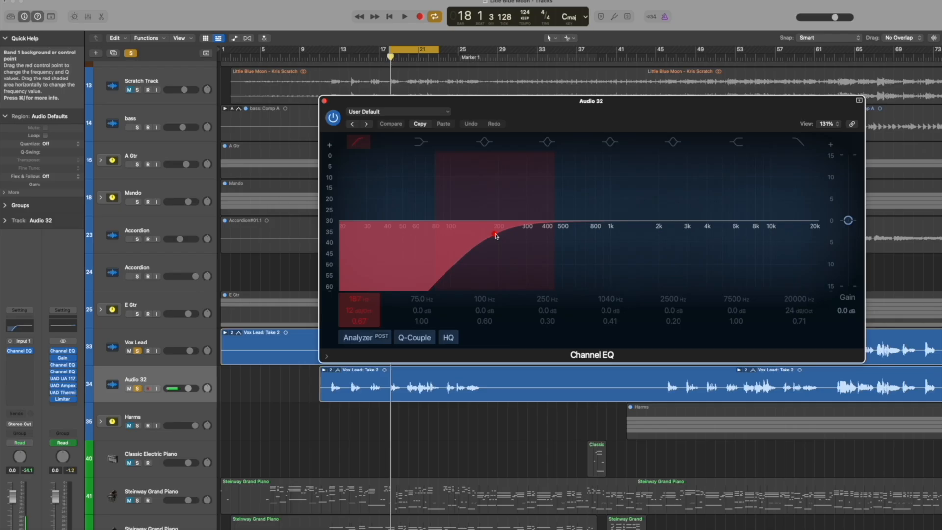
drag(353, 310, 352, 293)
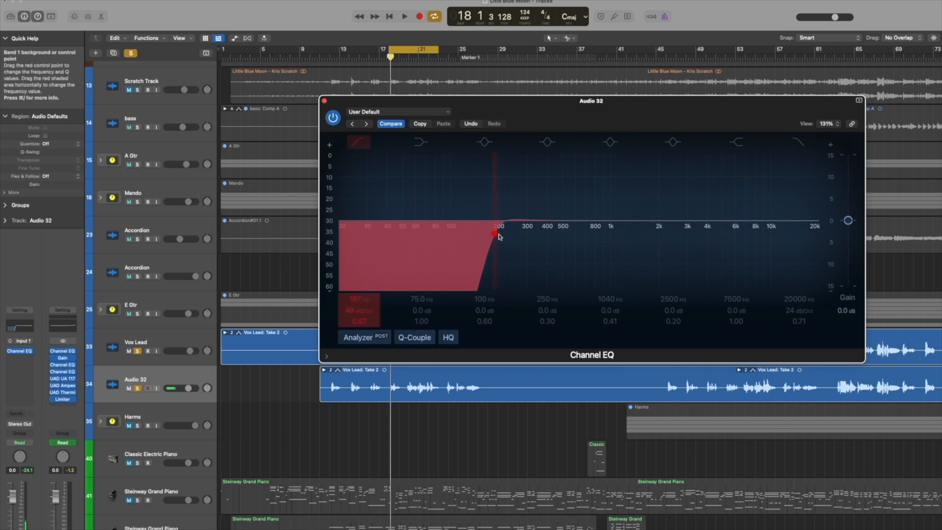
drag(495, 235, 731, 230)
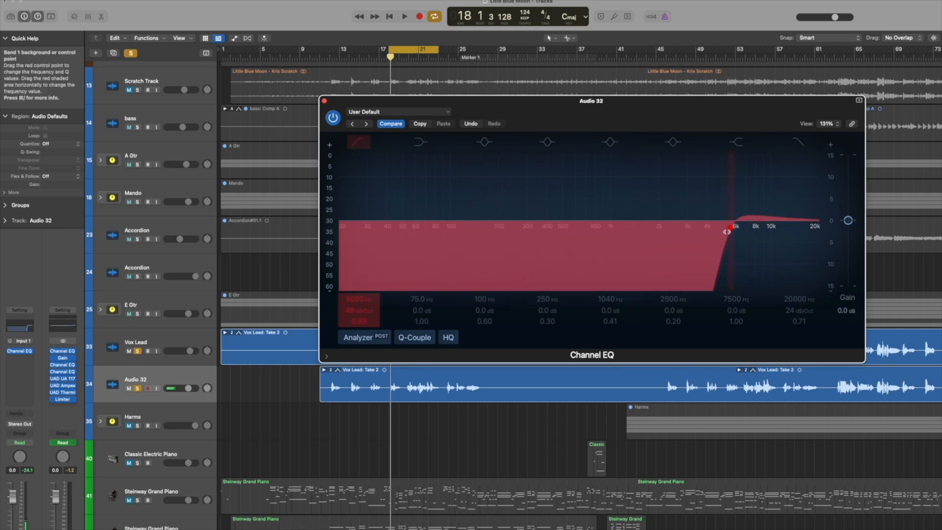
drag(818, 237, 772, 231)
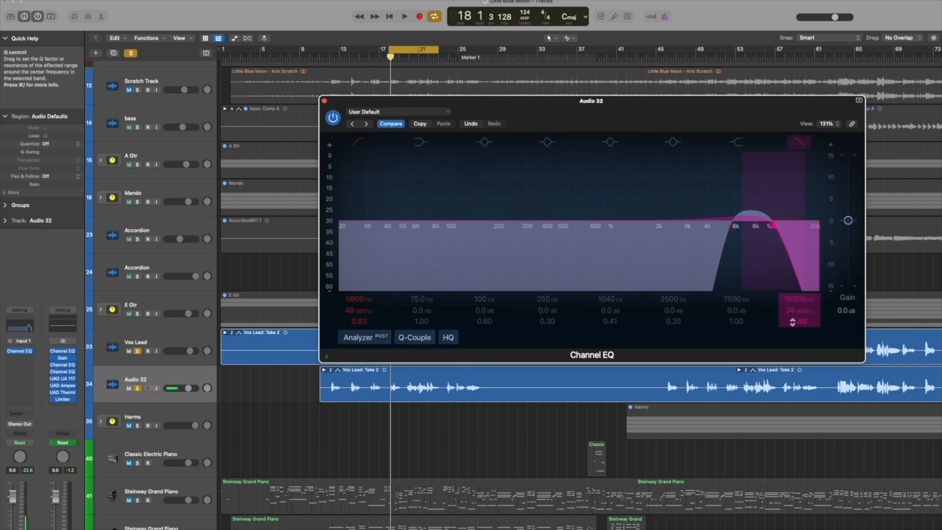
drag(792, 312, 791, 304)
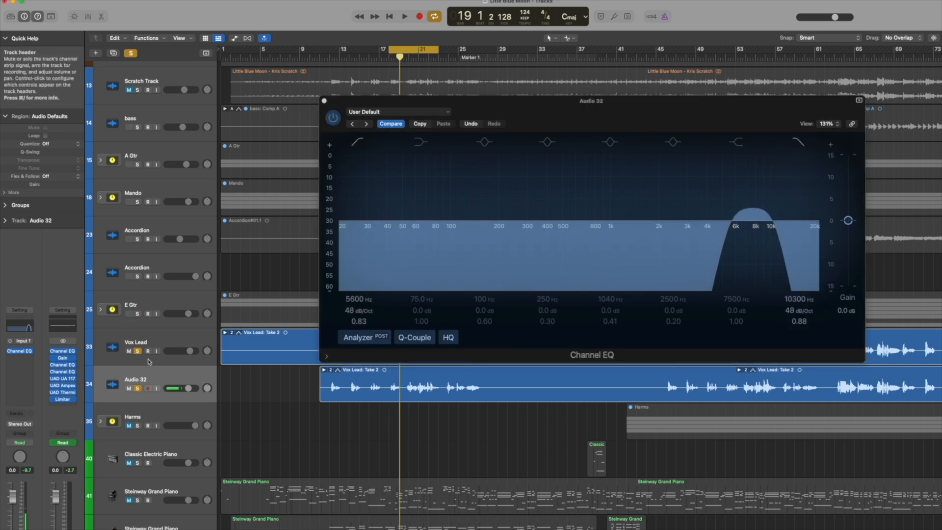
- Unsolo Vox Lead and audition the band-filtered vocal copy on its own
click(137, 351)
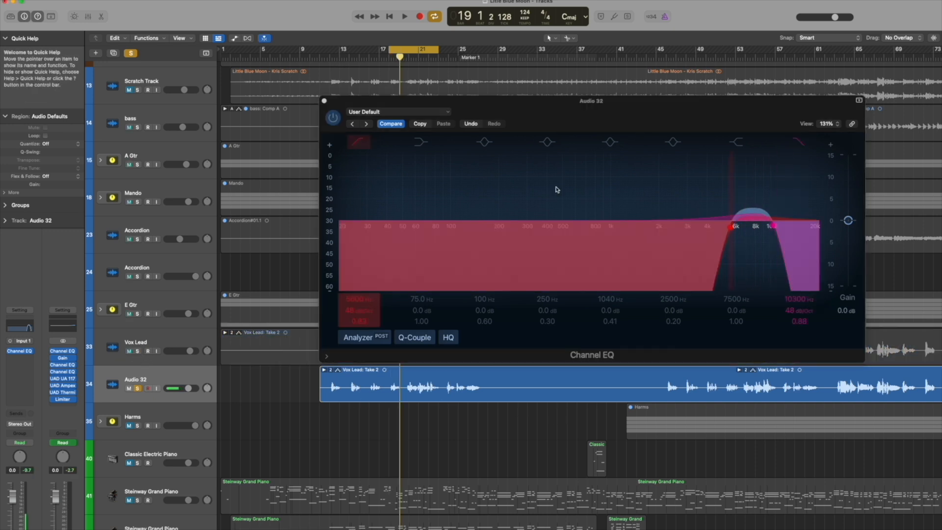
key(space)
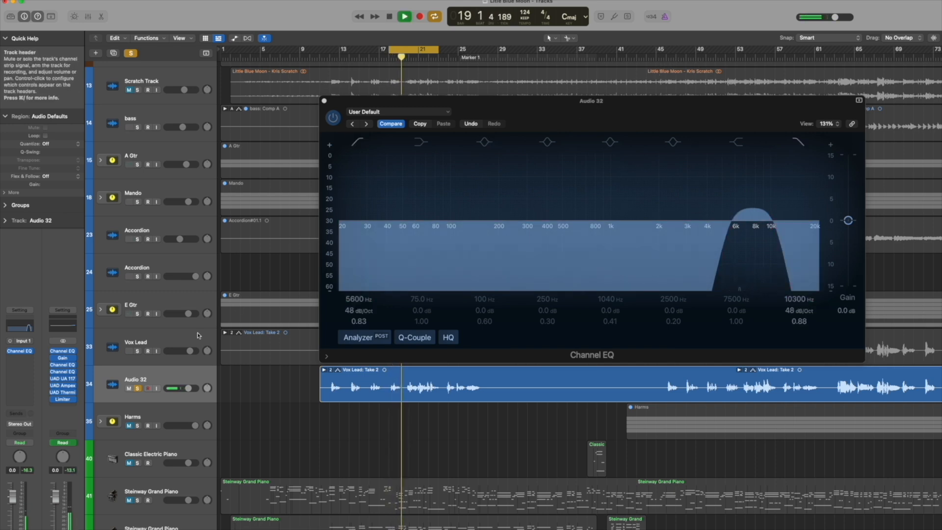
key(space)
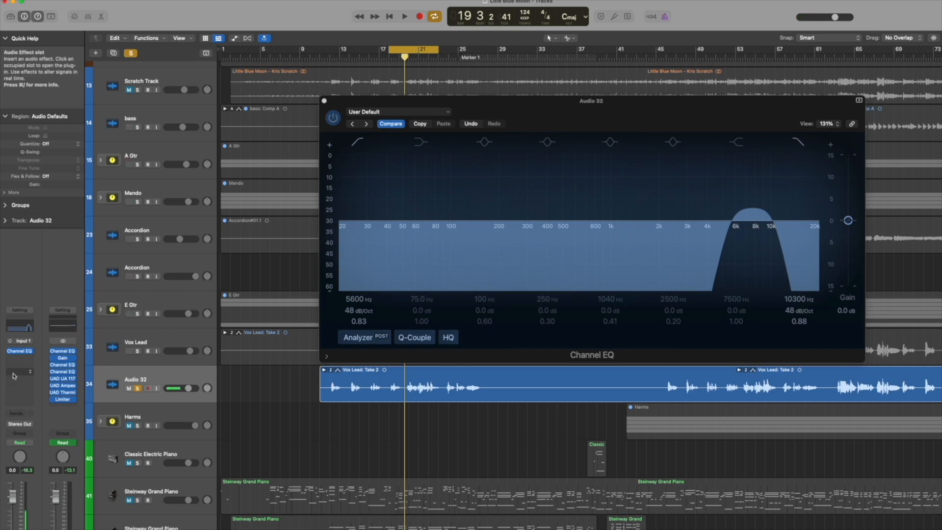
- Route Audio 32's output to Bus 256 and keep the bus's aux channel on No Output
click(20, 424)
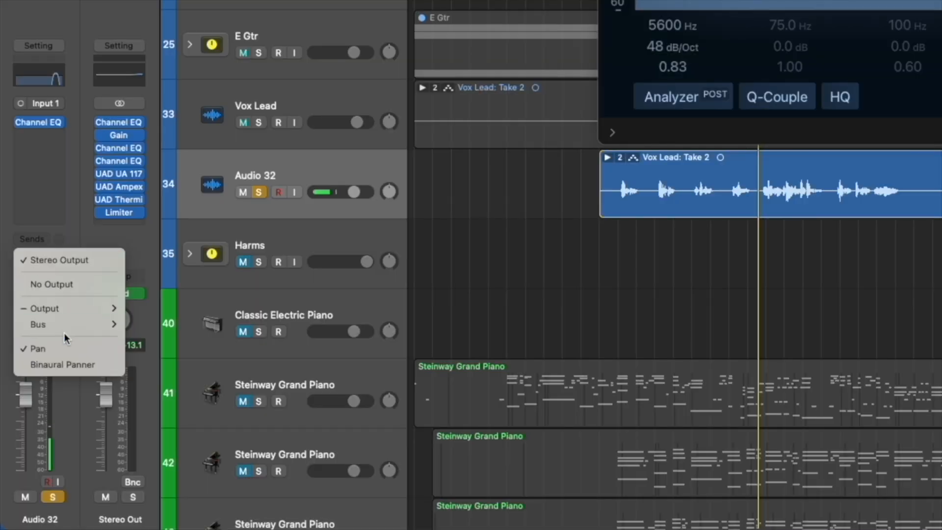
mouse_move(64, 330)
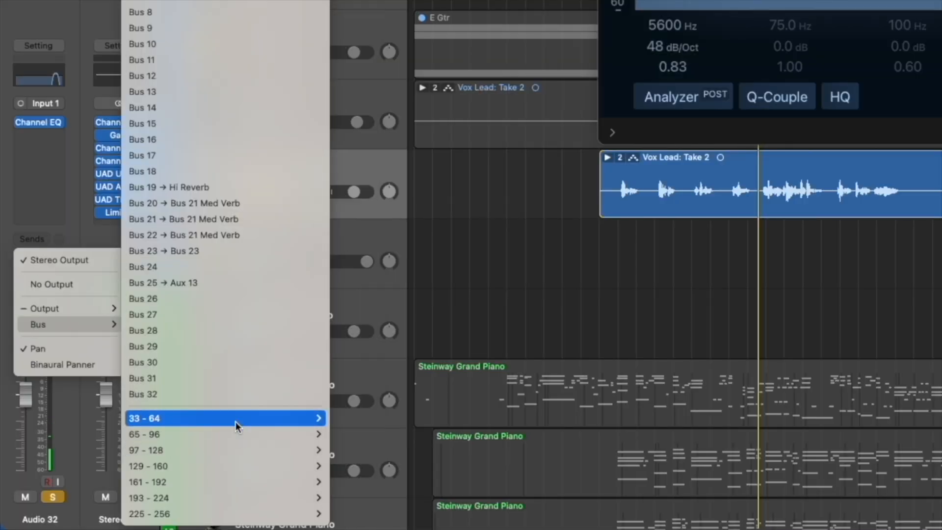
mouse_move(230, 515)
click(373, 514)
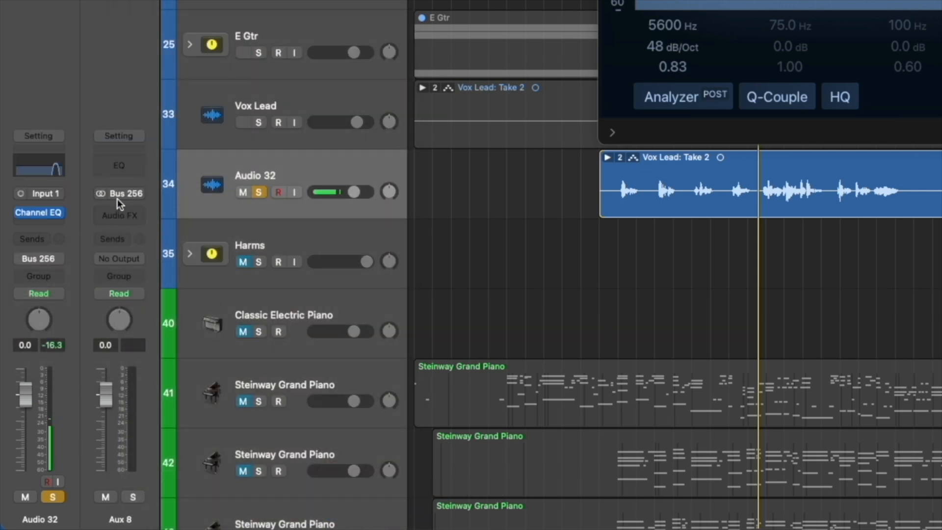
click(123, 257)
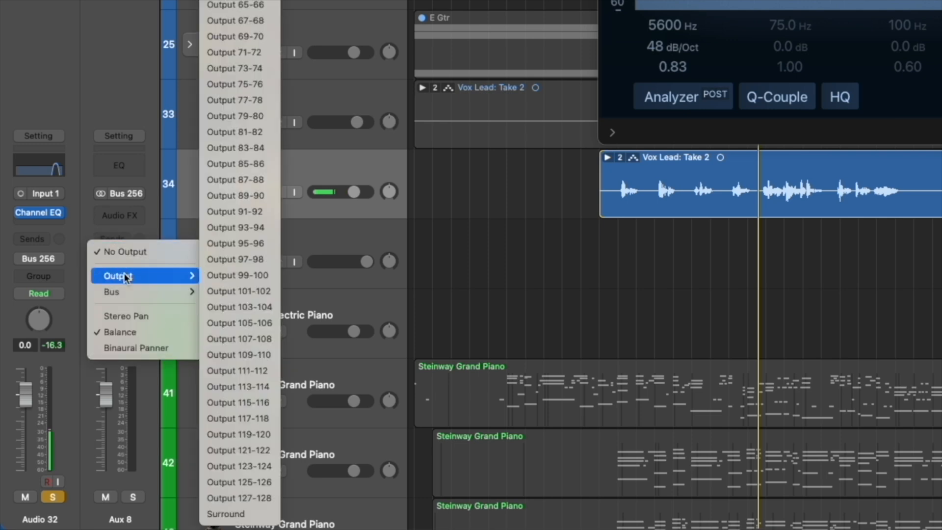
click(128, 253)
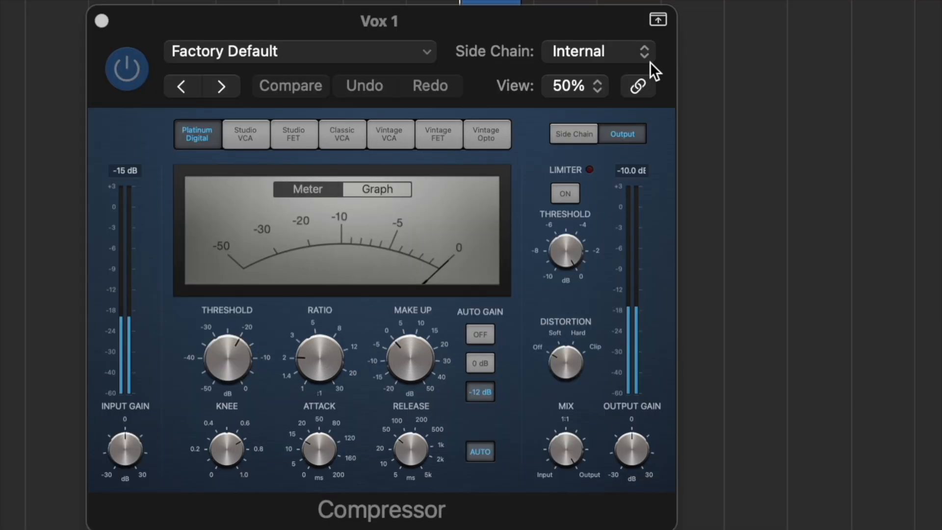
- Set the side chain of the Vox 1 Compressor to the audio track Vox 1 De-Ess (Audio 4)
click(646, 52)
mouse_move(660, 94)
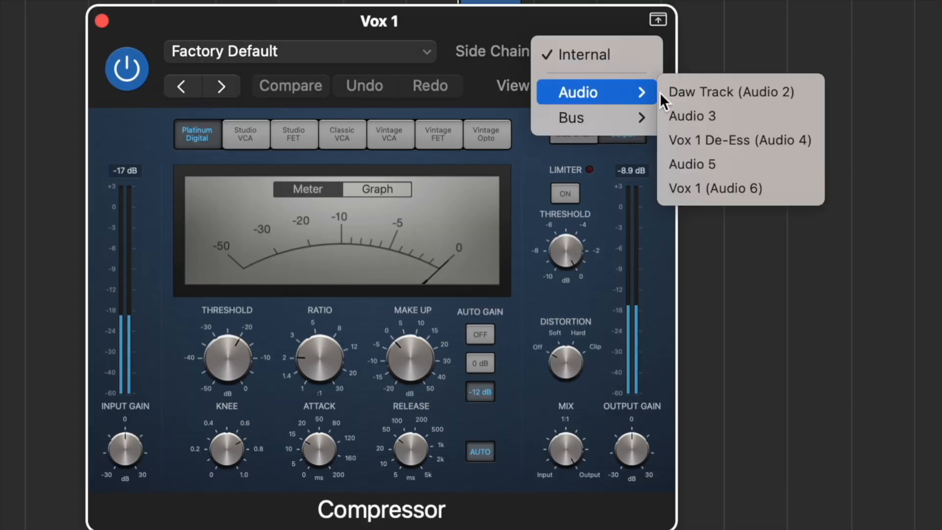
click(709, 139)
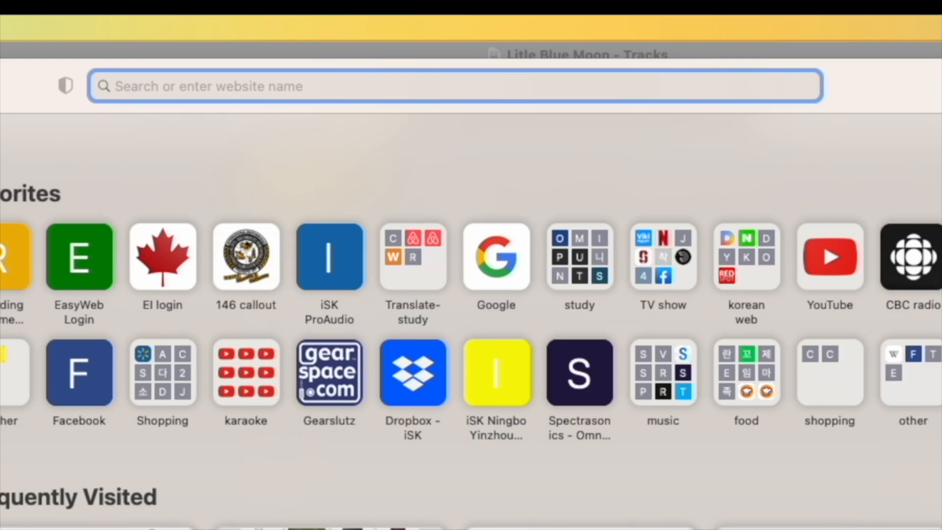
- In the web browser, go to the Tokyo Dawn Records site and request the free TDR Nova download from its audio software page
text(tokyo)
key(Return)
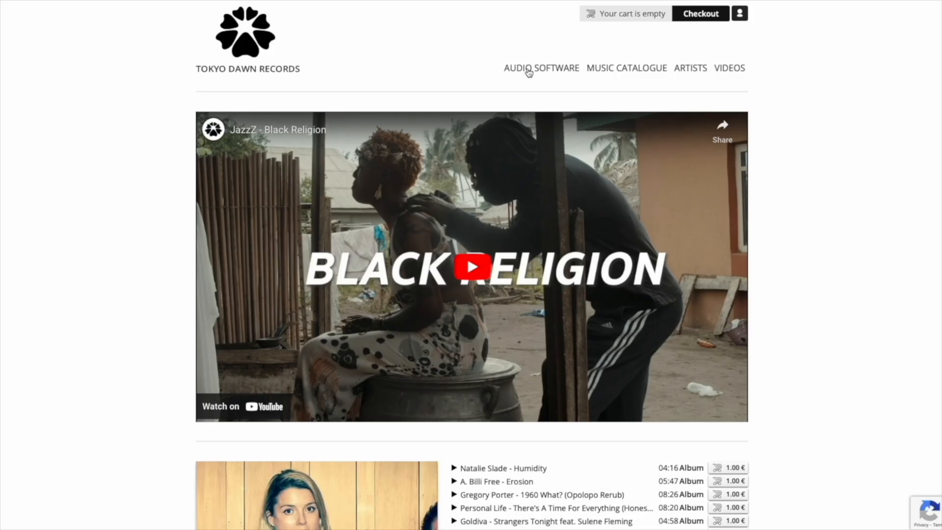
click(529, 72)
scroll(363, 313, down, 13)
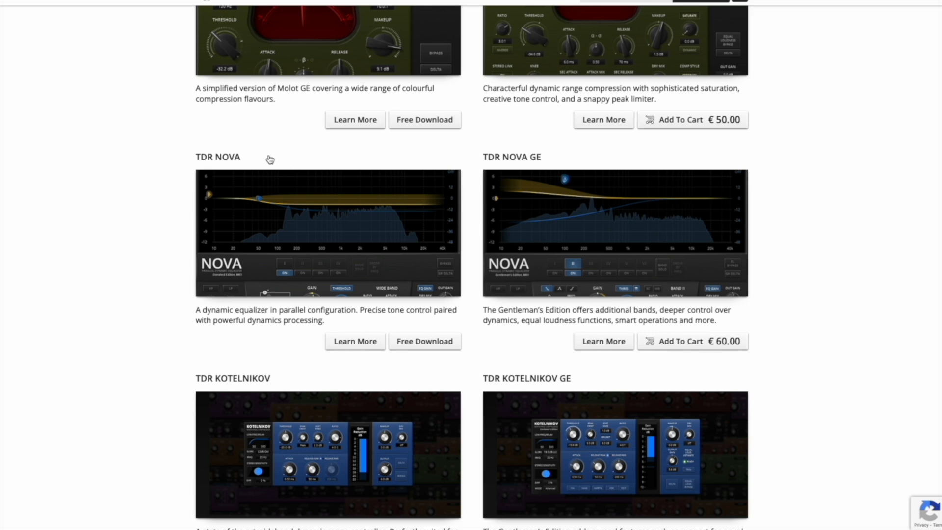
click(417, 348)
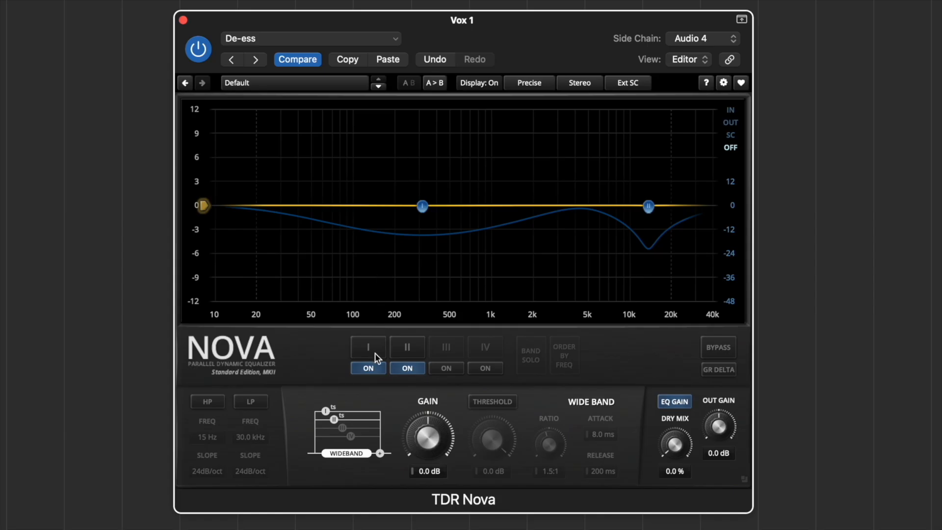
- In the TDR Nova on Vox 1, move band I slightly lower in frequency and gain, and move band II to 19.0 kHz
click(375, 354)
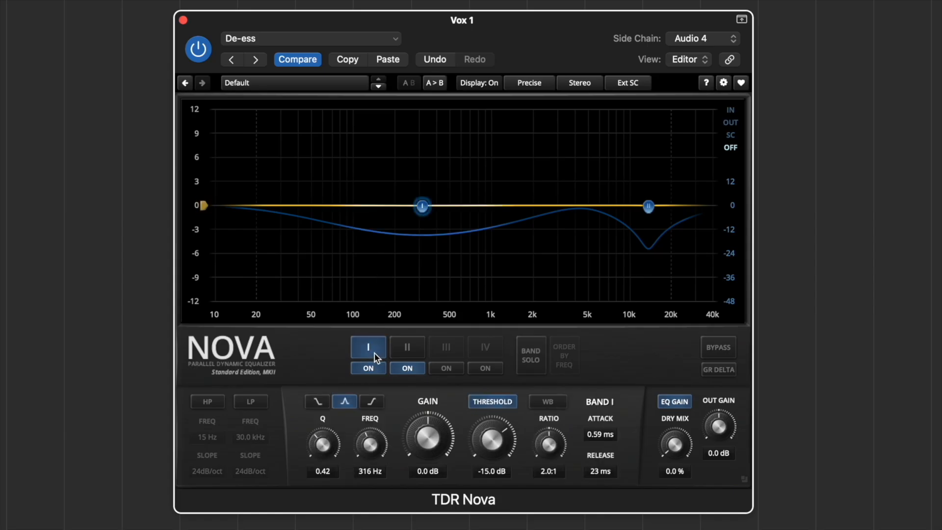
drag(422, 188, 415, 208)
drag(649, 215, 669, 207)
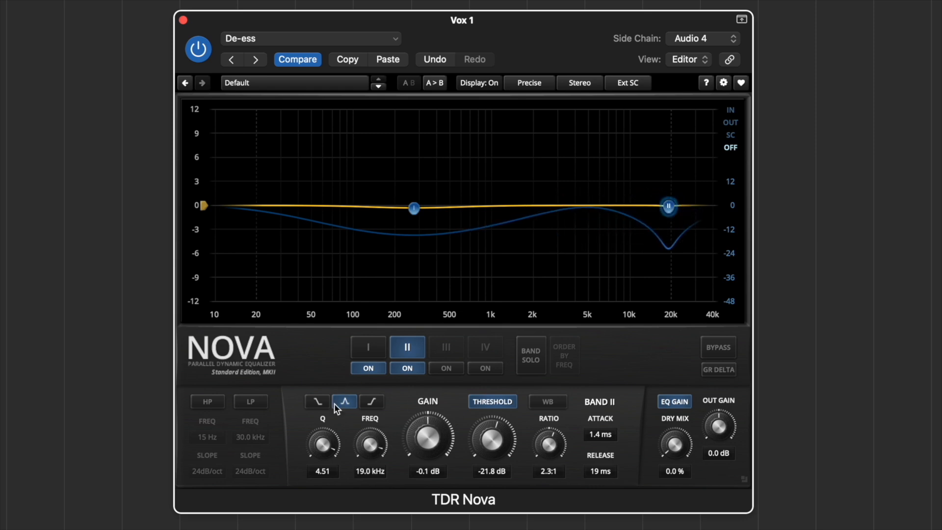
- Set band II's Q to 6.00 and adjust its attack and neighbouring dynamics settings
drag(322, 445, 331, 94)
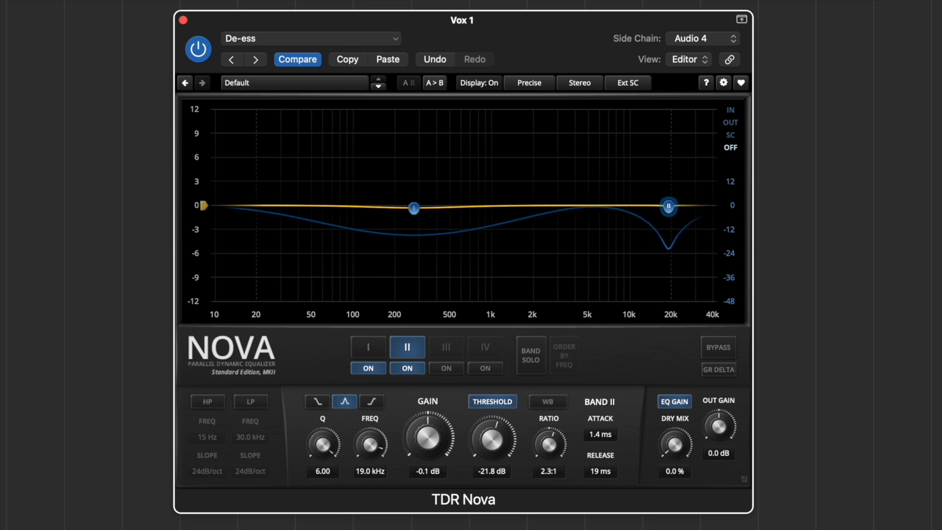
drag(600, 435, 593, 506)
drag(566, 457, 566, 493)
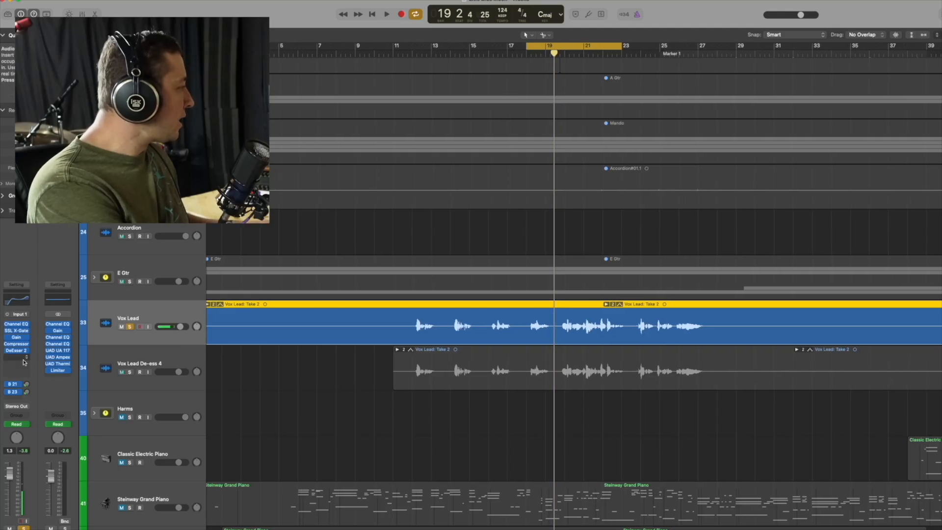
- Insert TDR Nova on the Vox Lead track and set its side chain to Vox Lead De-ess 4 (Audio 32)
click(24, 358)
click(69, 384)
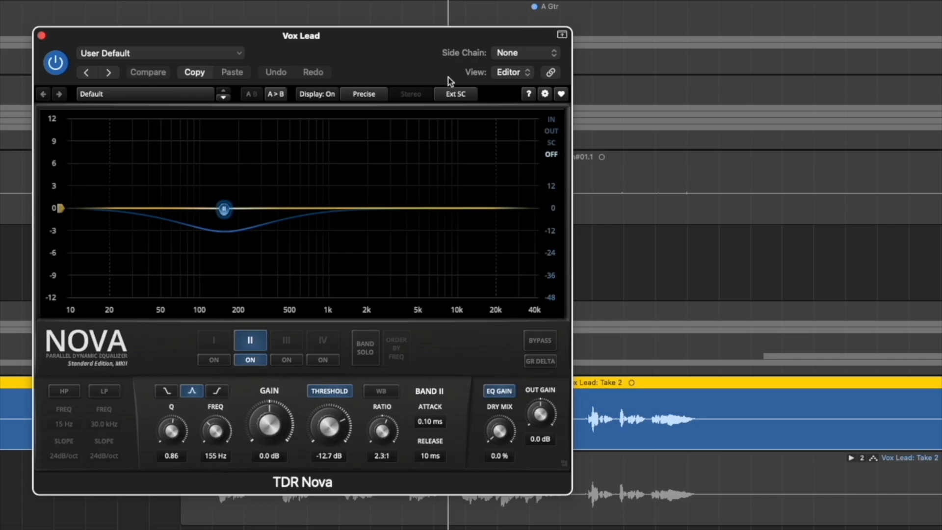
click(555, 53)
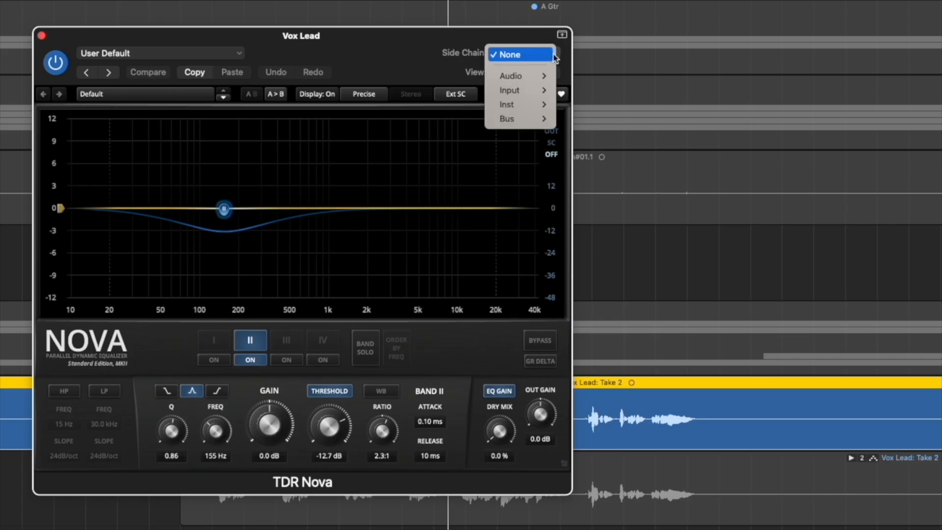
mouse_move(532, 78)
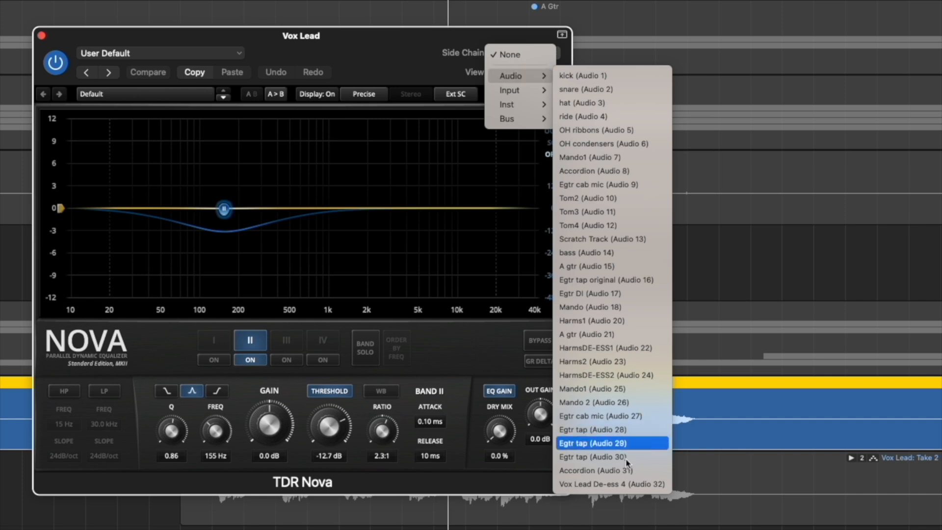
click(591, 485)
click(241, 252)
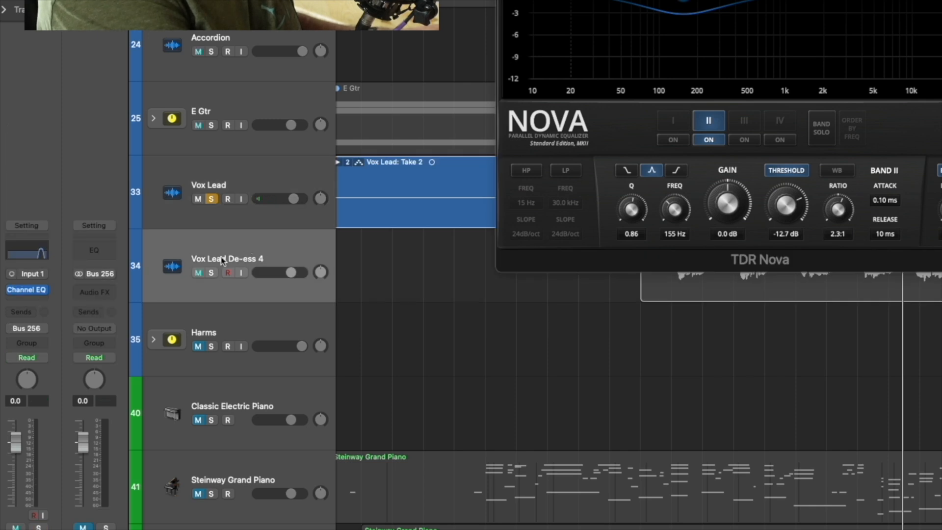
click(232, 168)
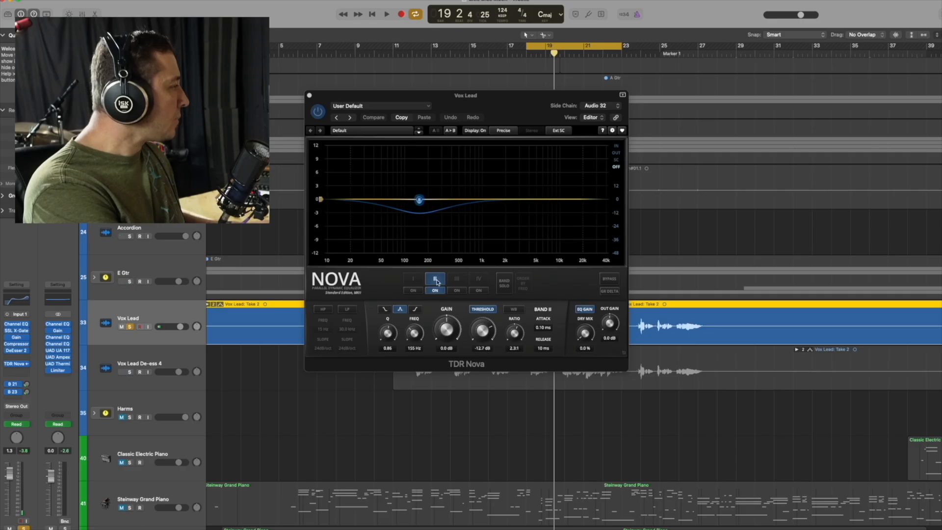
- In the Vox Lead TDR Nova, enable band I and turn off band II
click(417, 281)
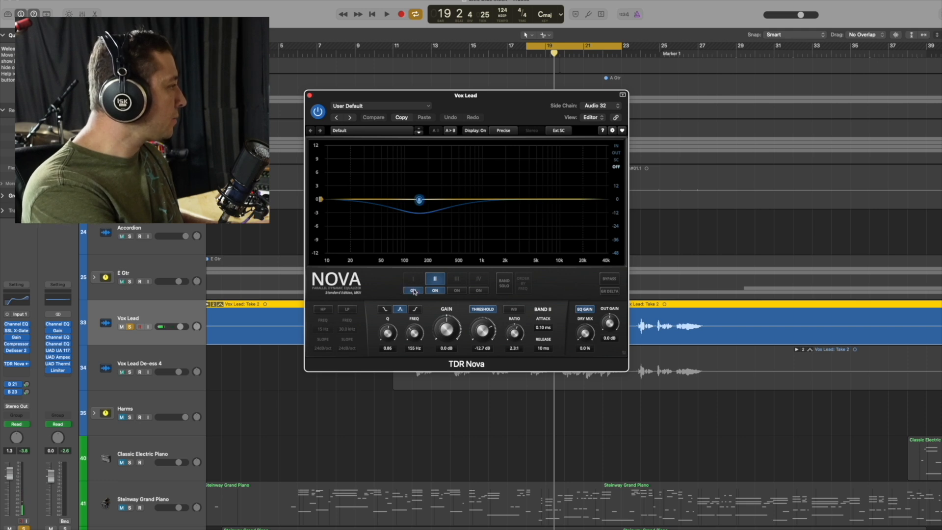
click(413, 291)
click(435, 290)
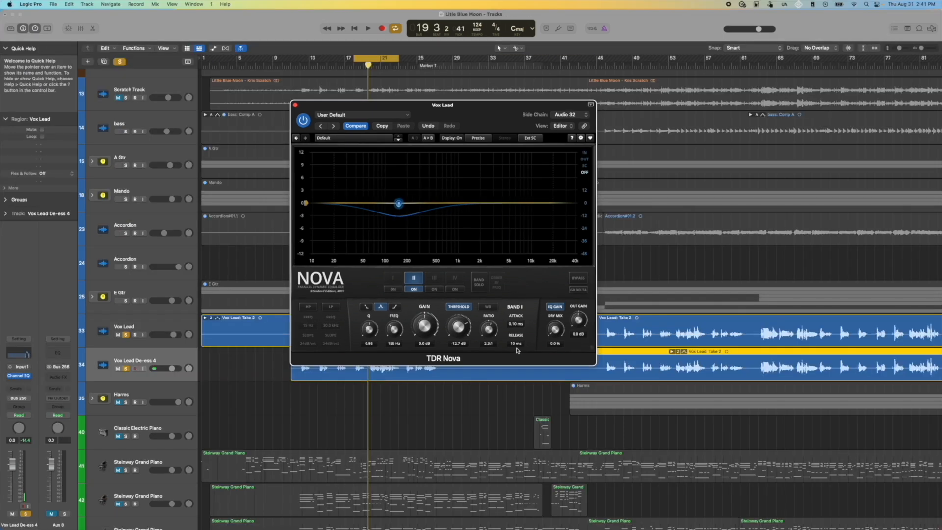
- Close the TDR Nova window and place the playhead at bar 20
click(332, 410)
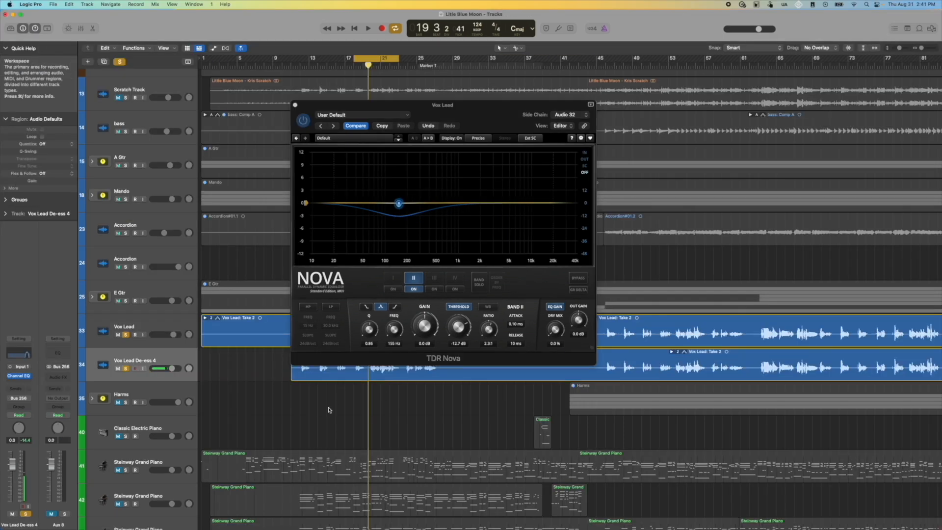
click(295, 105)
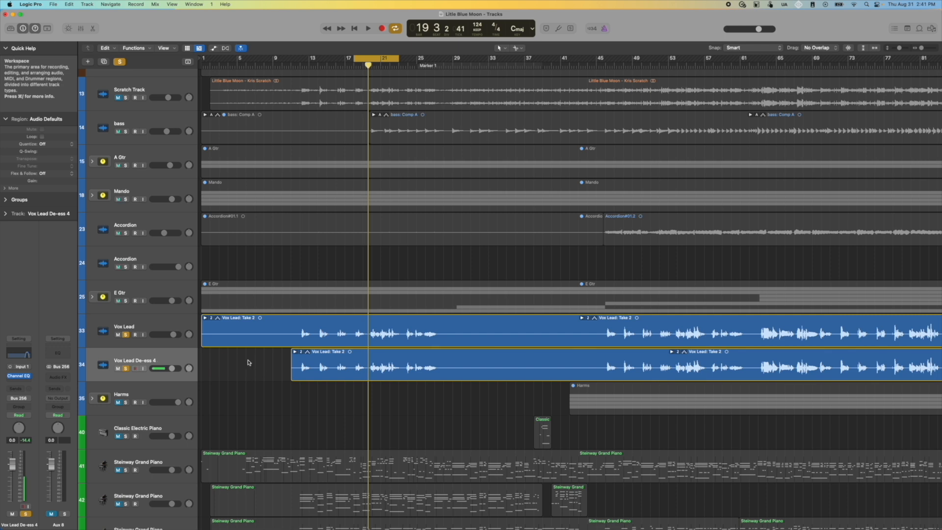
click(378, 65)
drag(378, 65, 372, 67)
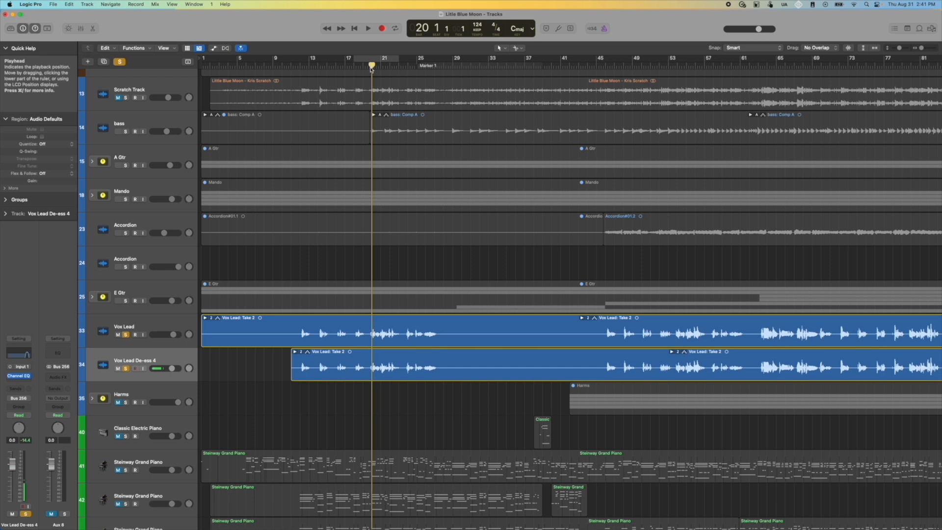
- Shift the Vox Lead De-ess 4 region slightly earlier in time than the matching Vox Lead region
key(super+Right)
key(super+Right)
key(super+Right)
key(super+Right)
key(super+Right)
key(super+Right)
key(super+Right)
key(super+Right)
key(super+Right)
key(super+Right)
key(super+Right)
key(super+Right)
key(super+Right)
key(super+Right)
key(super+Right)
key(super+Right)
key(super+Right)
key(super+Right)
key(super+Right)
key(super+Right)
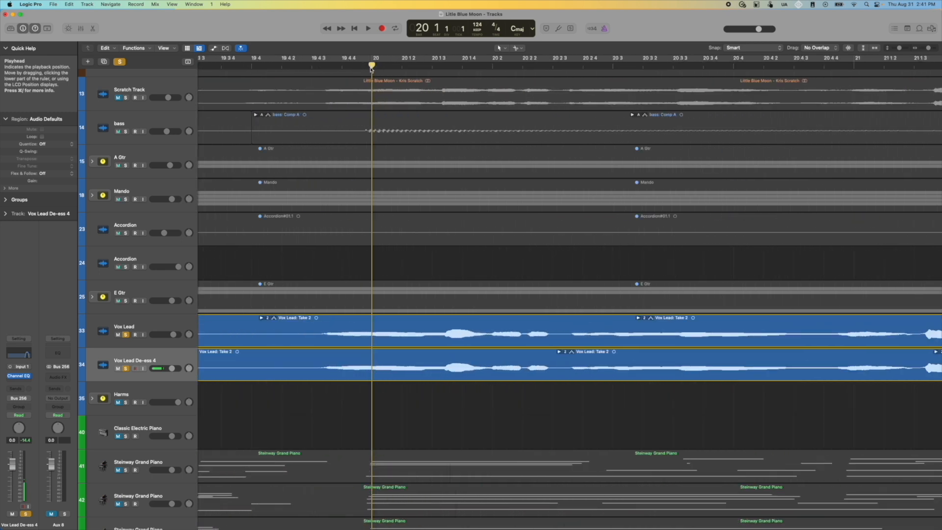
key(super+Down)
key(super+Down)
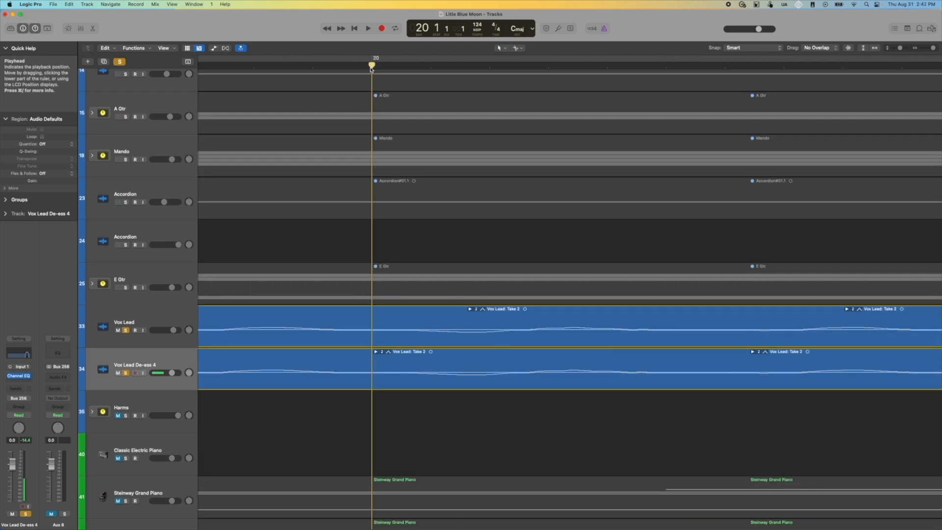
key(super+Left)
key(super+Left)
scroll(430, 313, left, 10)
scroll(430, 313, right, 3)
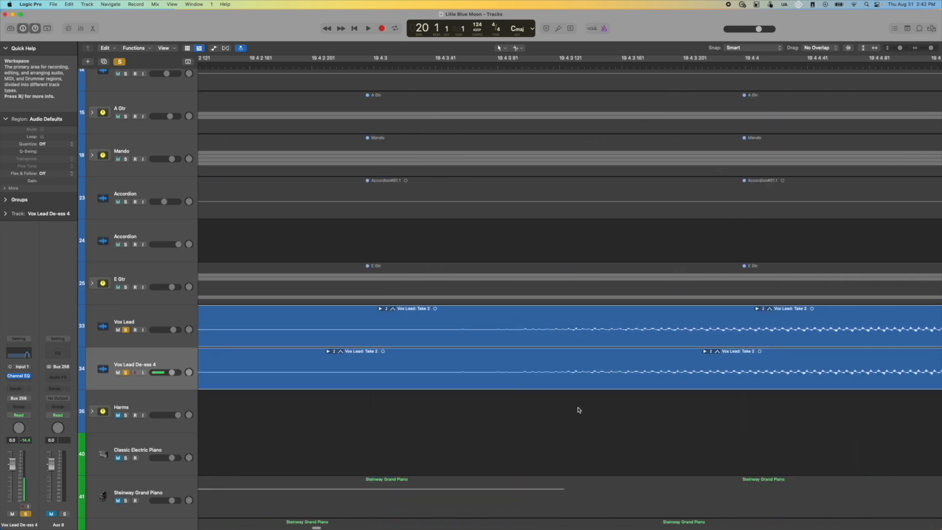
drag(648, 359, 639, 357)
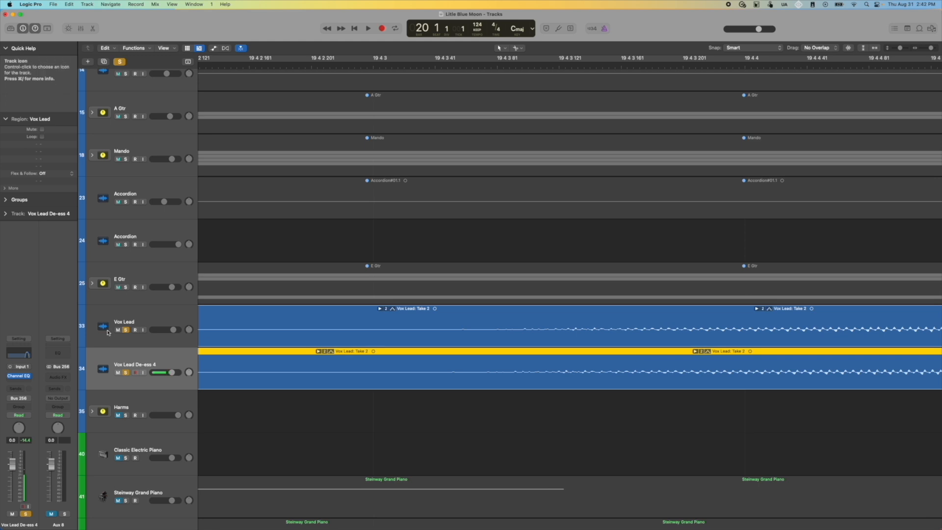
- Reopen the TDR Nova on the Vox Lead track and check band II's attack and release times
click(137, 320)
click(19, 351)
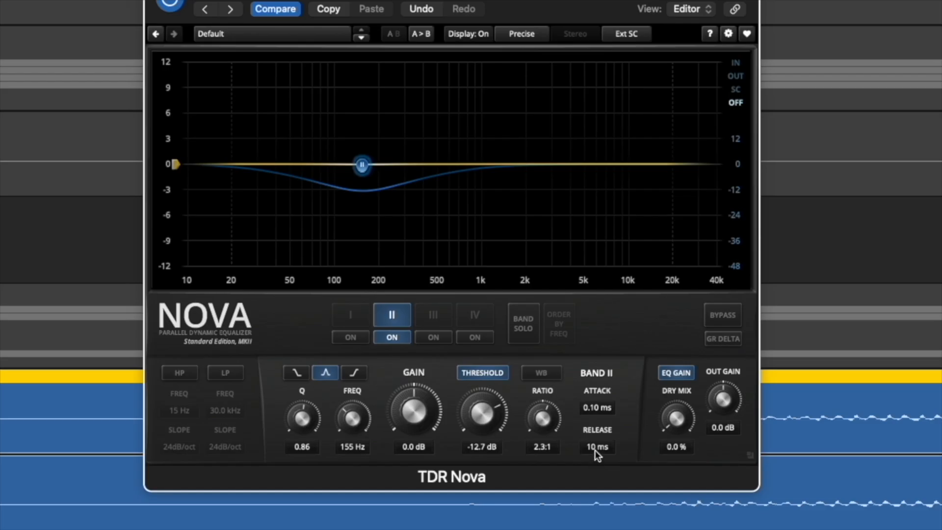
drag(515, 345, 516, 329)
drag(597, 417, 648, 120)
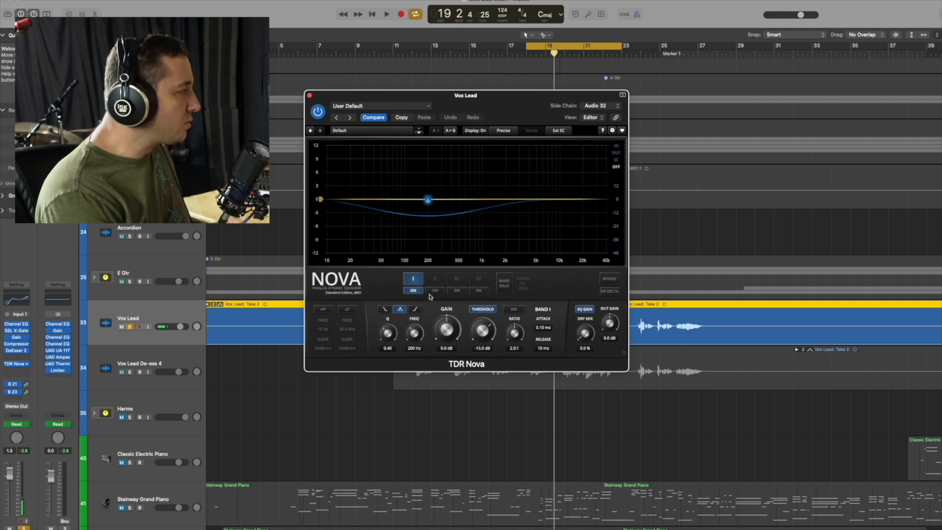
- Move TDR Nova's band I to 7.4 kHz with 0.2 dB gain and widen it to a Q of 0.32
drag(428, 200, 550, 200)
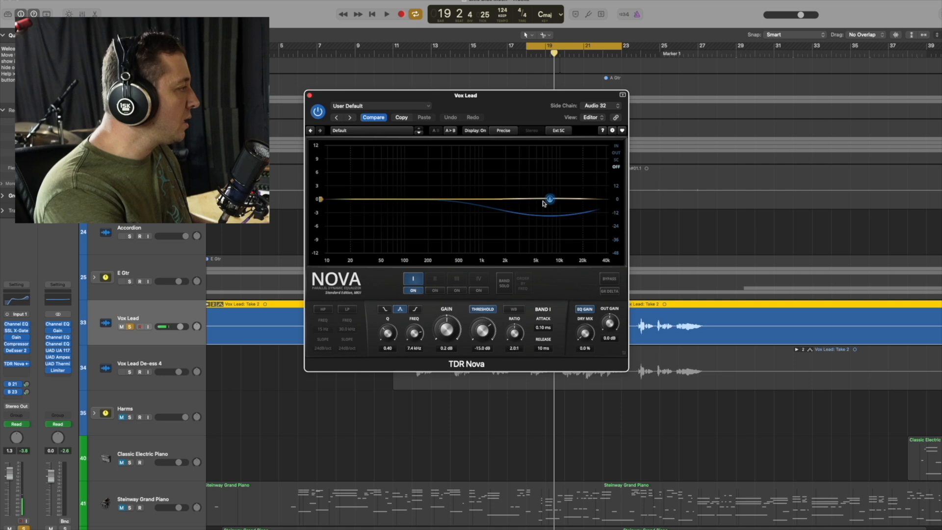
click(388, 335)
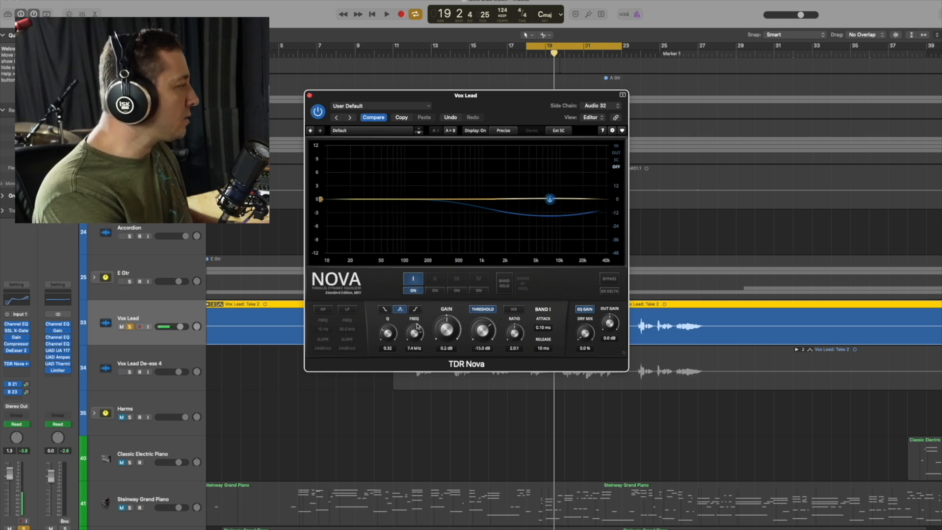
- While playing the looped vocal, set band I's threshold to -19.7 dB
key(space)
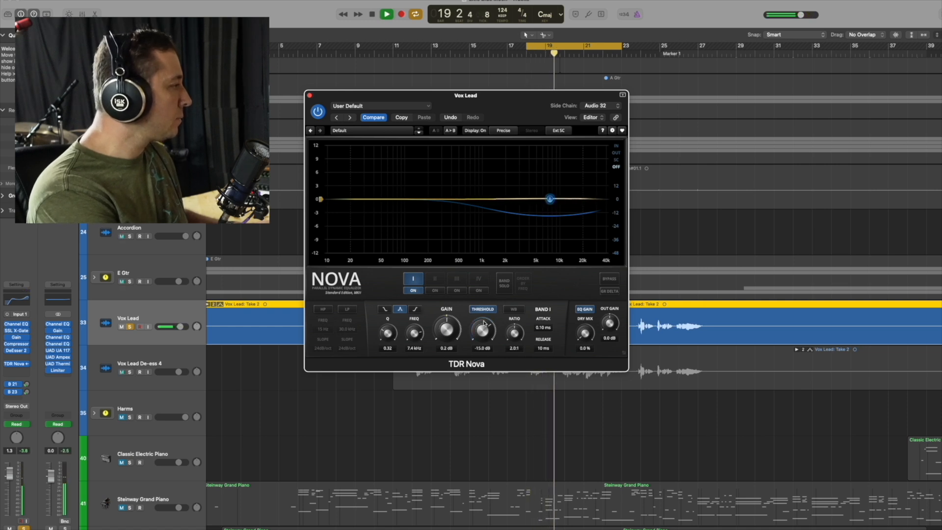
drag(481, 332, 480, 393)
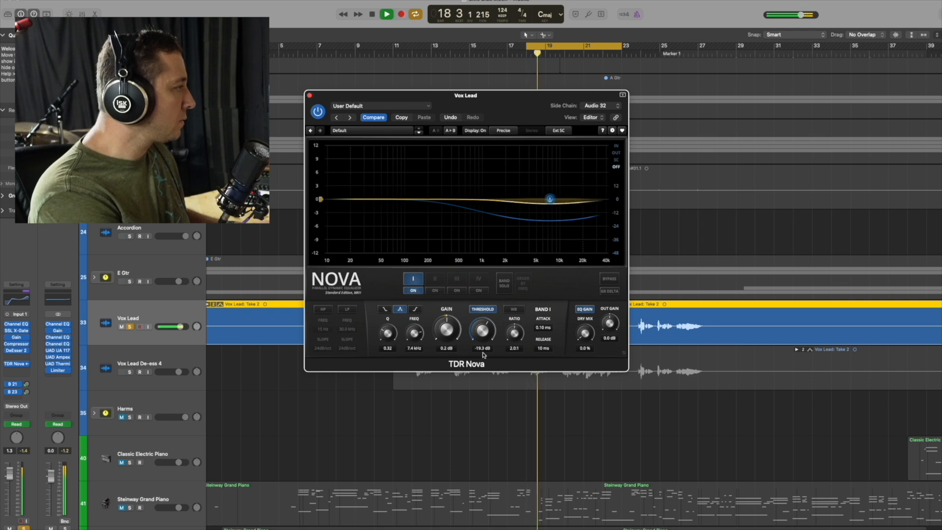
drag(482, 328, 481, 335)
key(space)
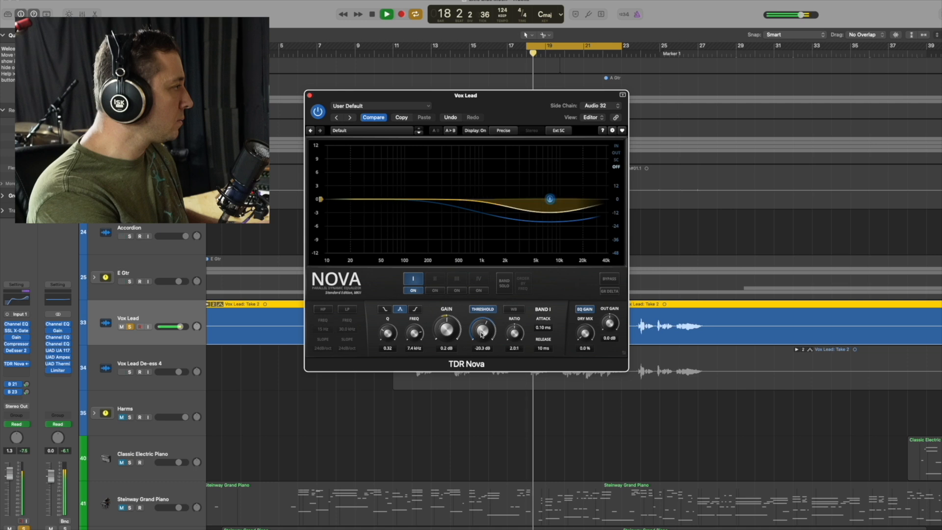
drag(482, 335, 481, 332)
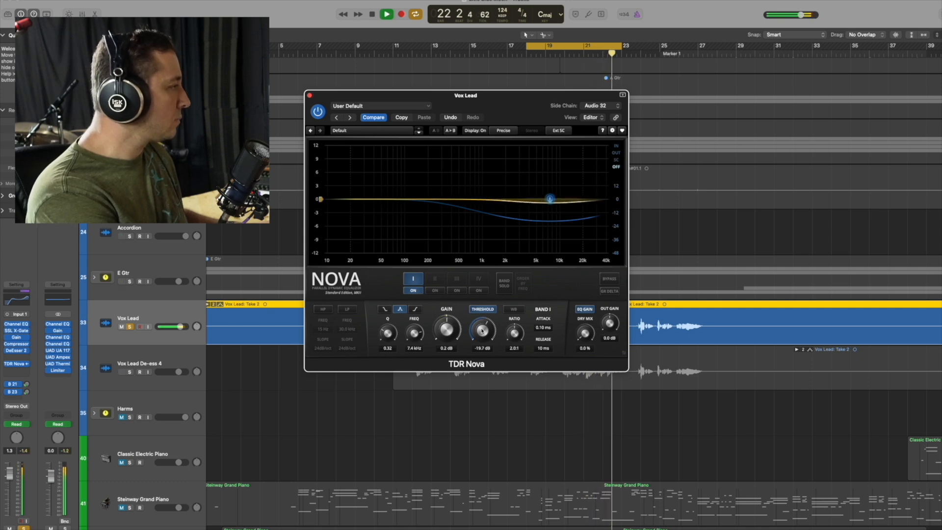
key(space)
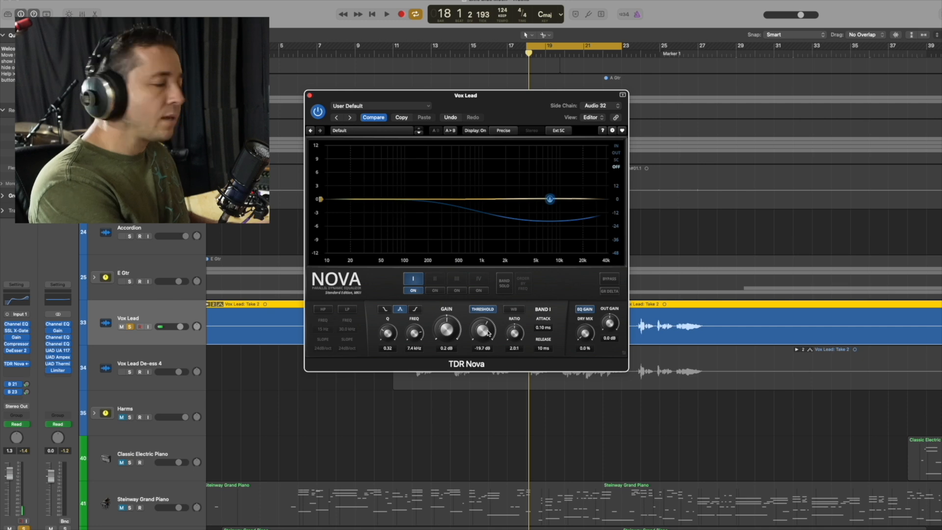
- Enable band II, move it to 17.9 kHz at 0.1 dB gain, and turn off band I
click(435, 291)
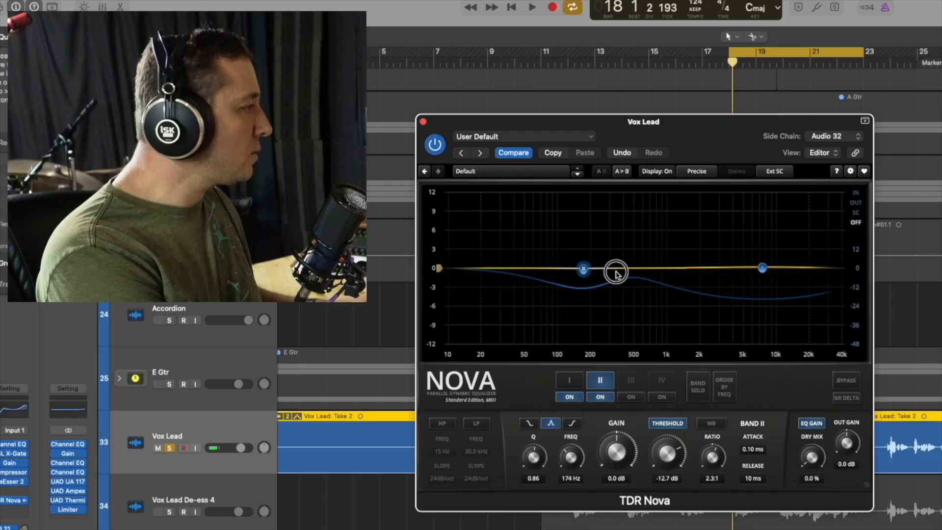
drag(617, 270, 804, 268)
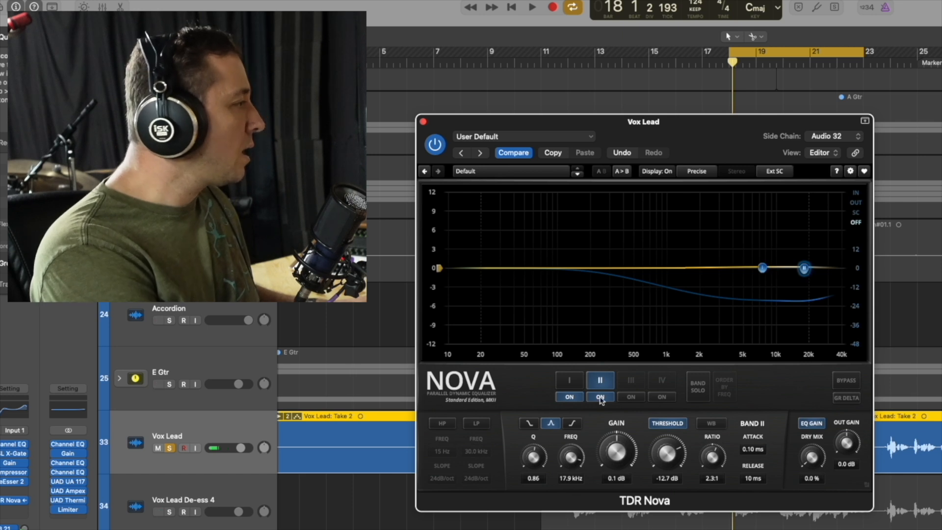
click(569, 396)
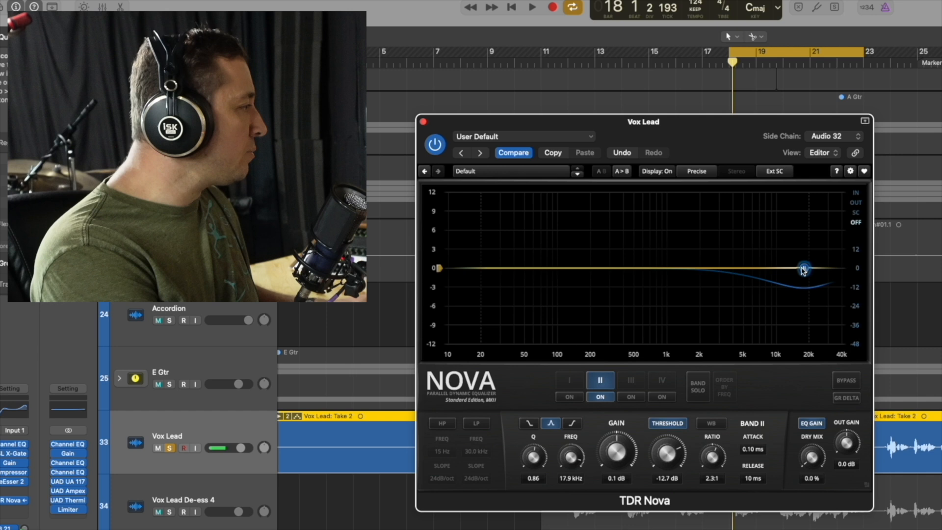
- Set band II's threshold to -26.4 dB while auditioning the looped vocal
key(space)
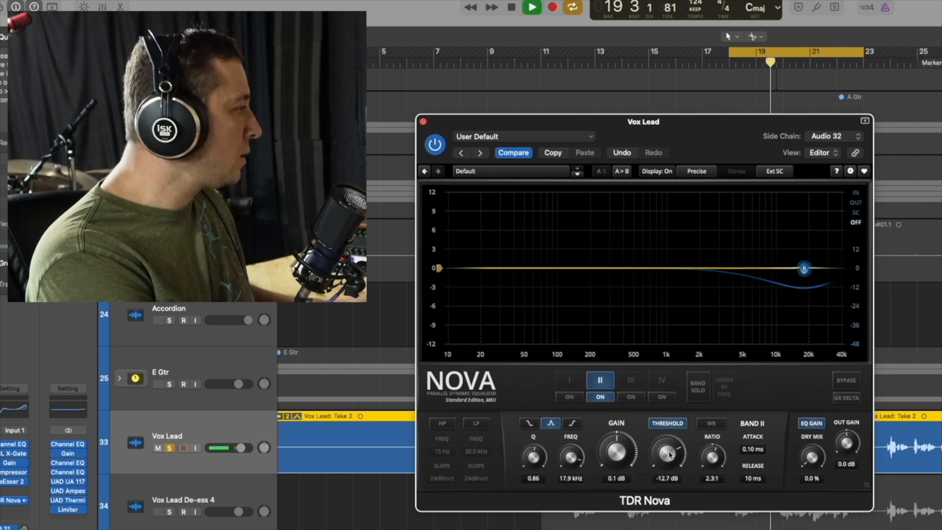
drag(670, 449, 680, 498)
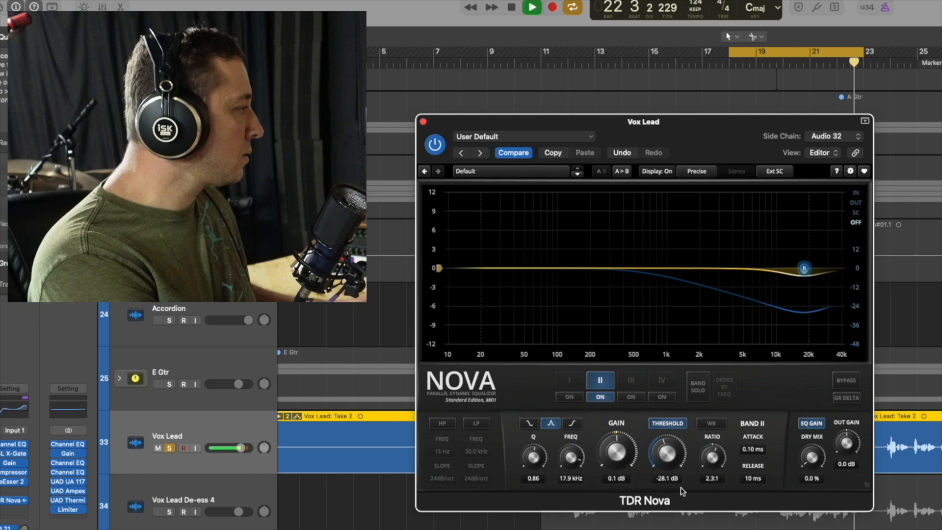
key(space)
drag(670, 456, 664, 411)
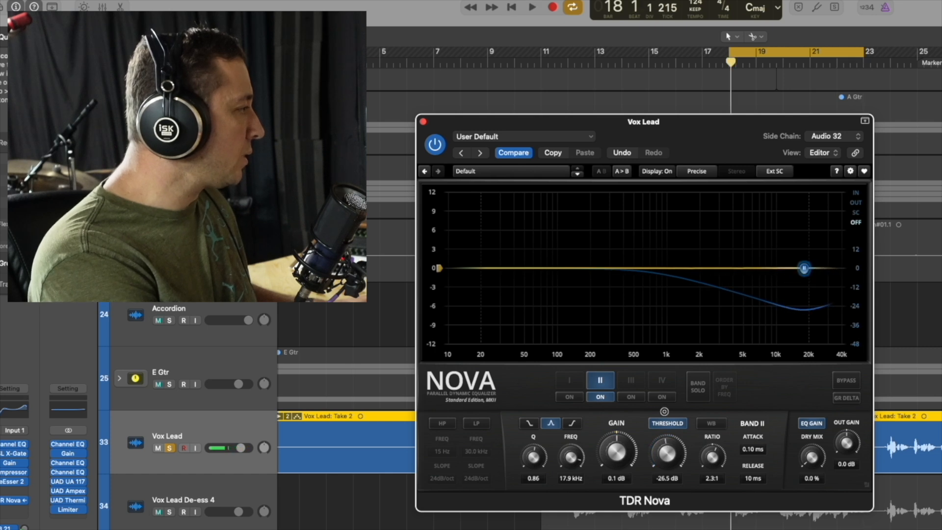
key(space)
key(space)
key(space)
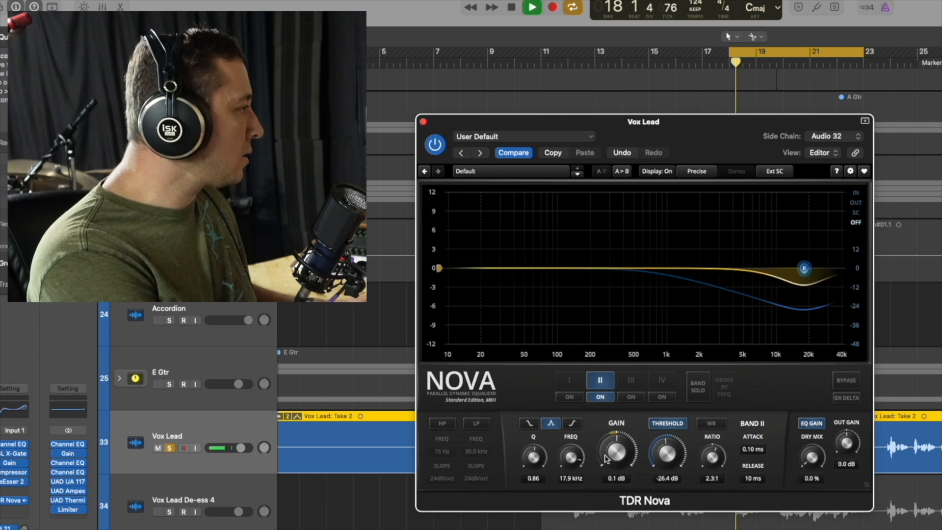
key(space)
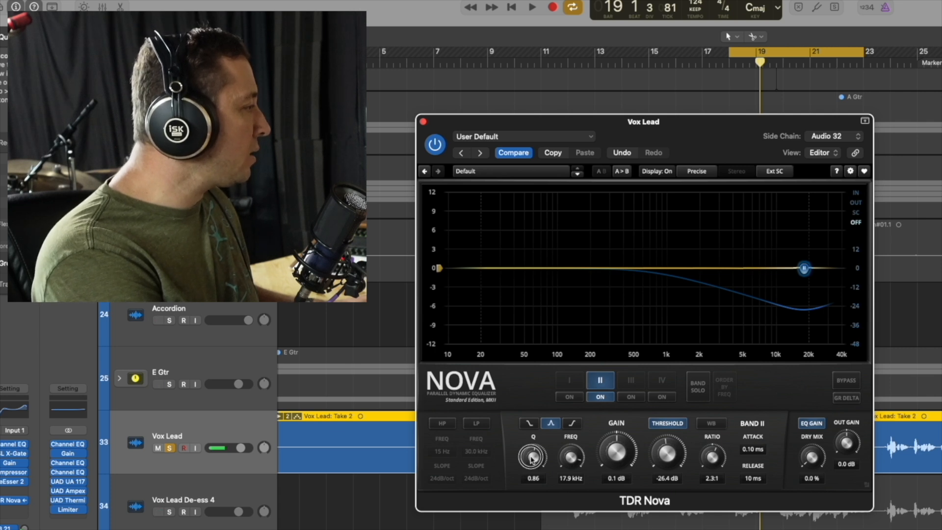
- Narrow band II to a Q of 1.94 and lower its threshold to -27.8 dB while playing the loop
drag(531, 458, 529, 447)
key(space)
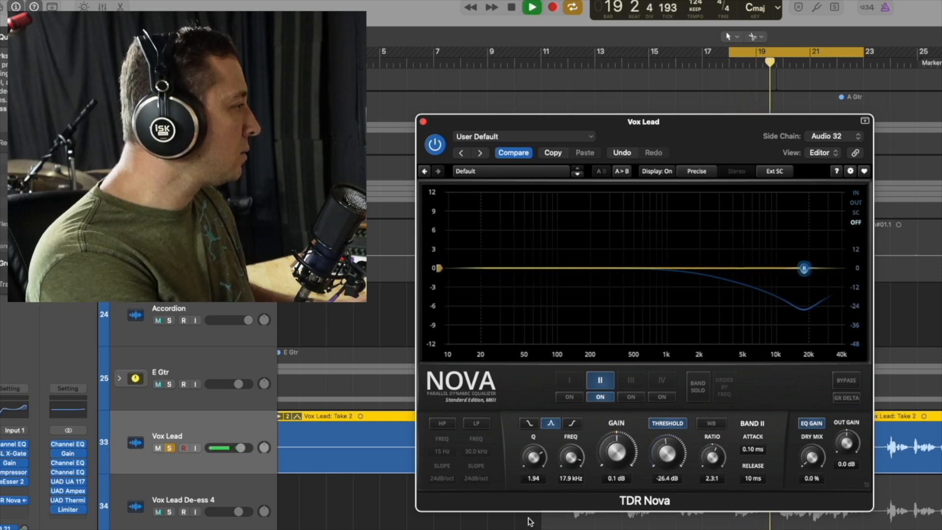
scroll(662, 464, down, 3)
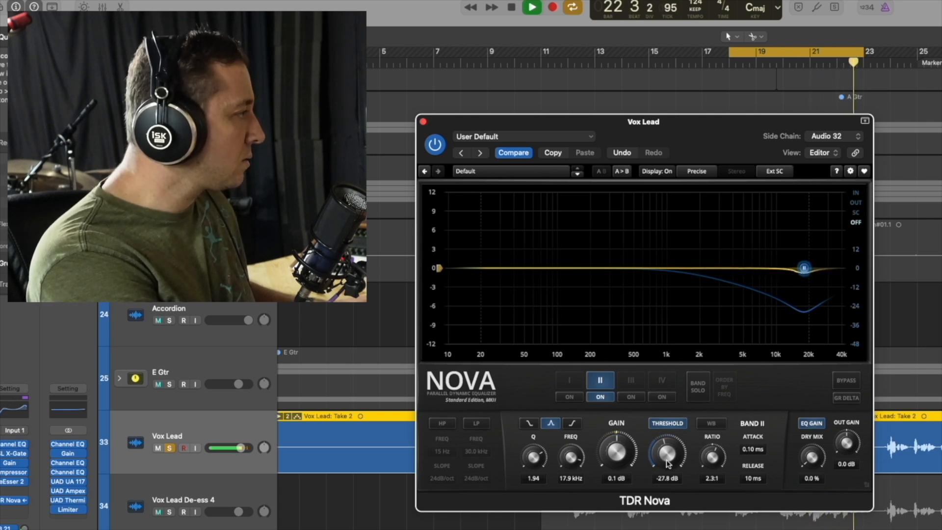
key(space)
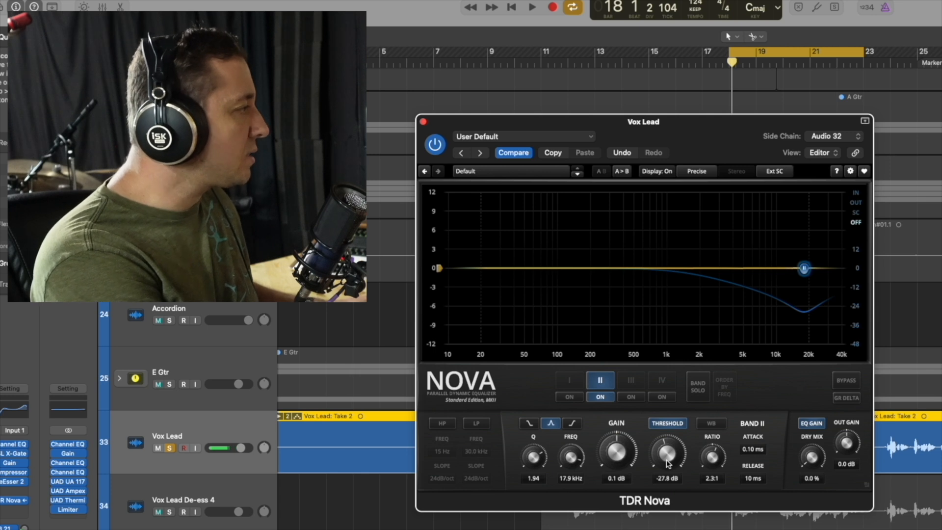
key(space)
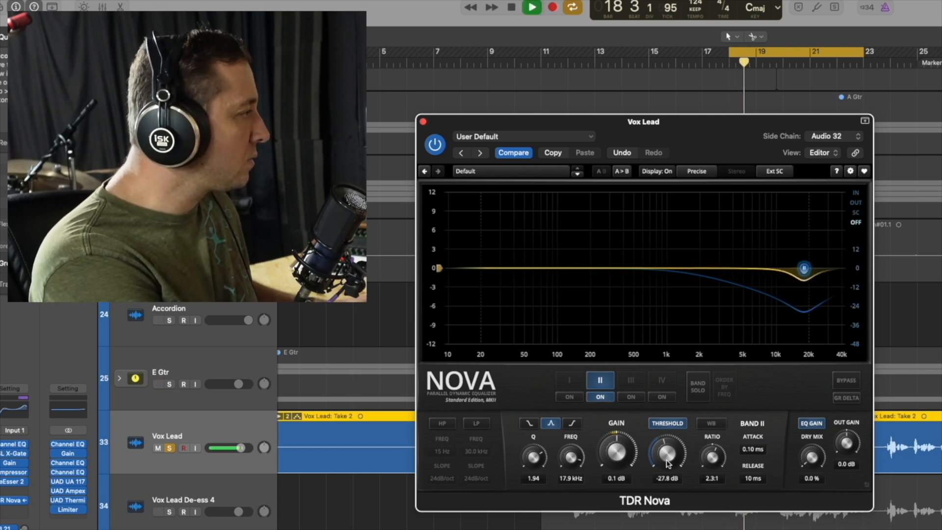
- Turn band I back on alongside band II and audition the looped vocal
key(space)
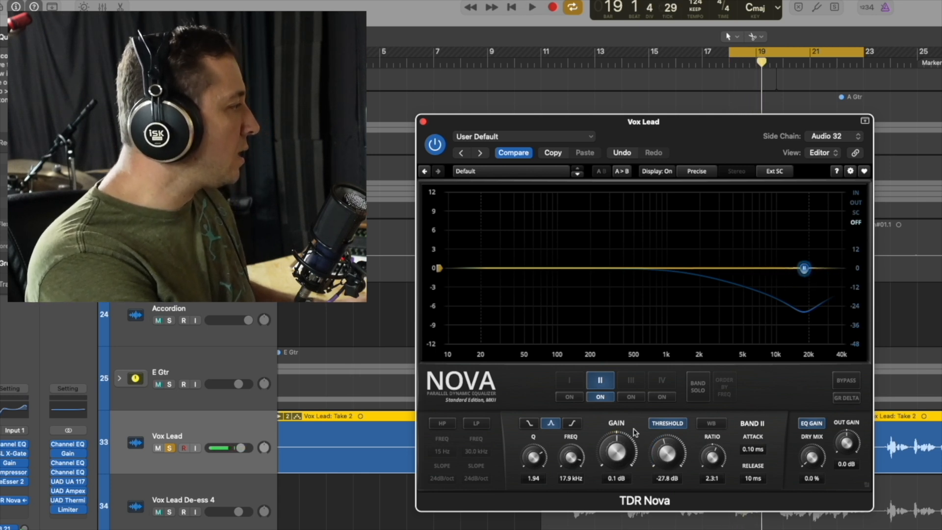
click(570, 397)
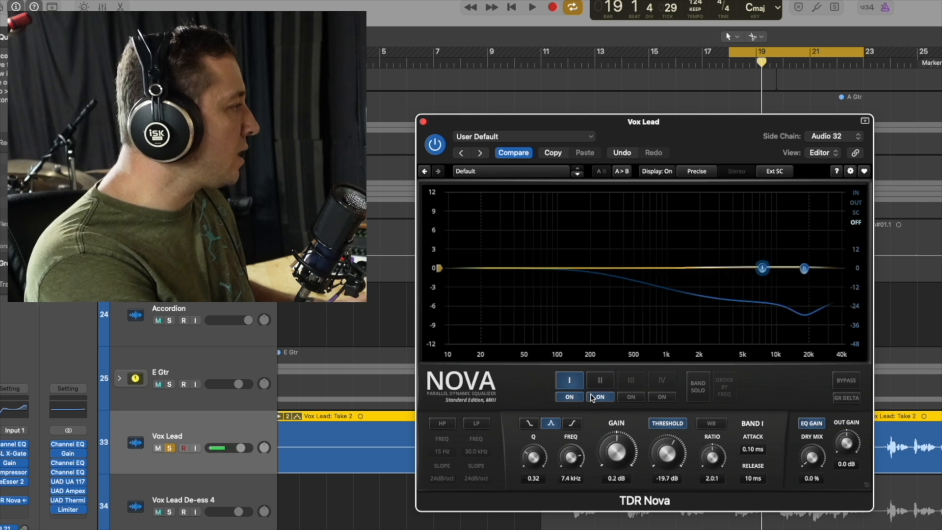
key(space)
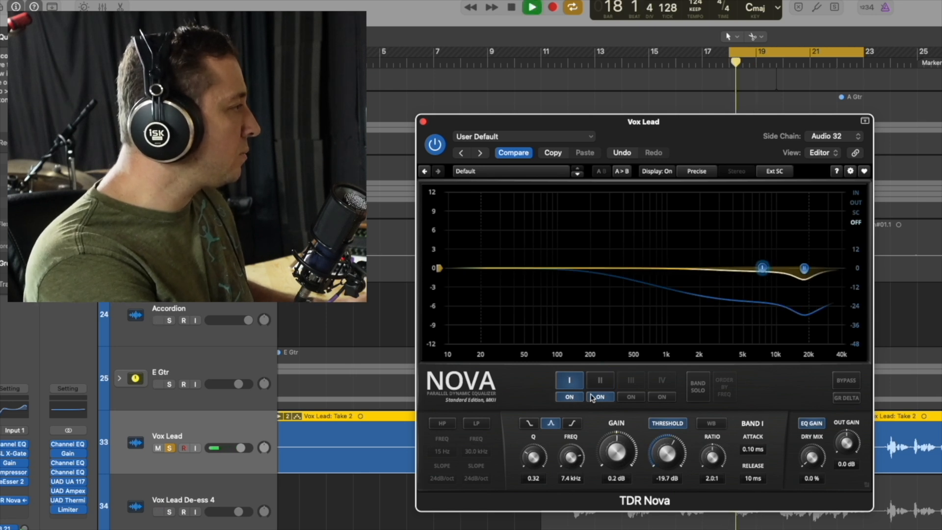
key(space)
- Compare the looped vocal with TDR Nova bypassed and re-enabled
click(435, 145)
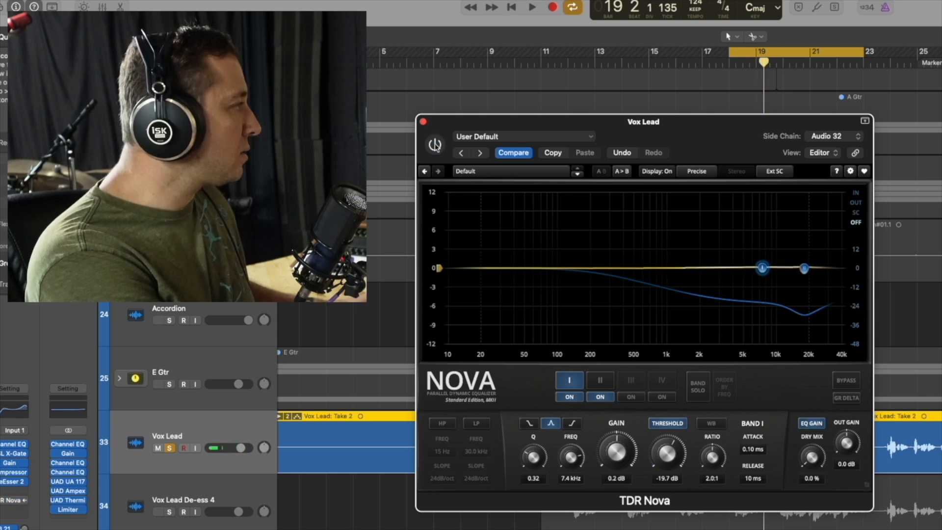
key(space)
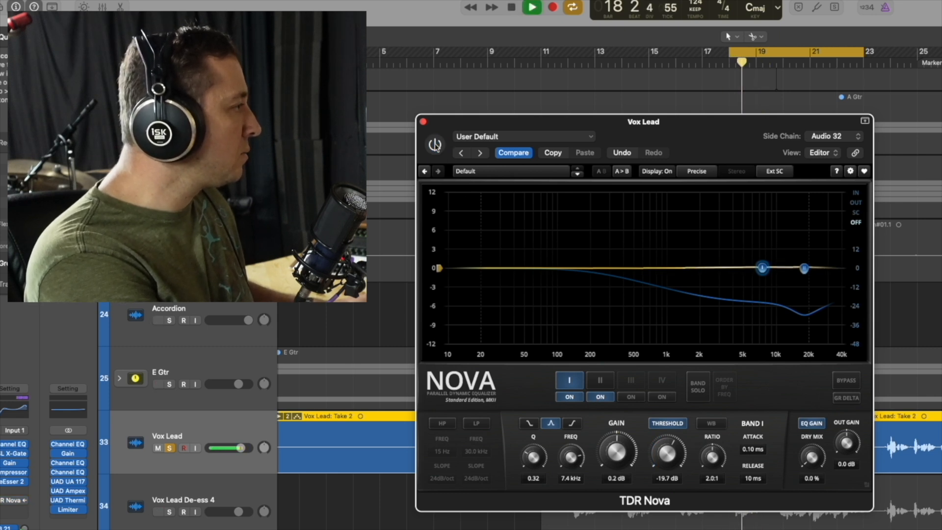
key(space)
click(436, 145)
key(space)
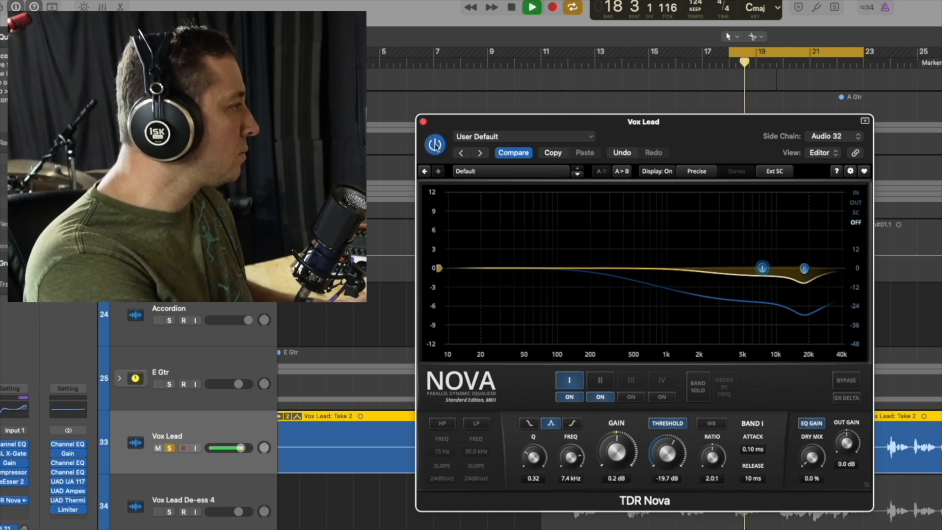
key(space)
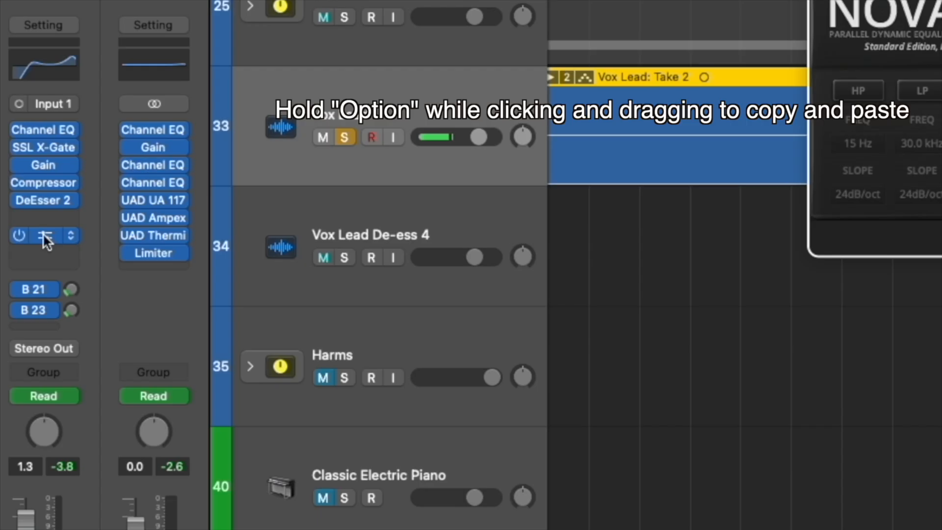
- Duplicate TDR Nova into the next insert slot on Vox Lead and compare the loop with the copy bypassed and enabled
drag(43, 231, 45, 251)
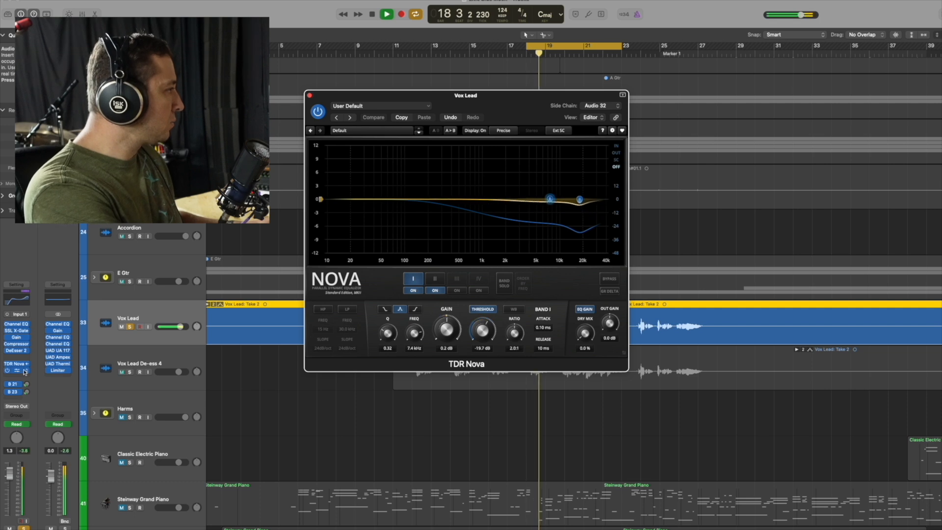
key(space)
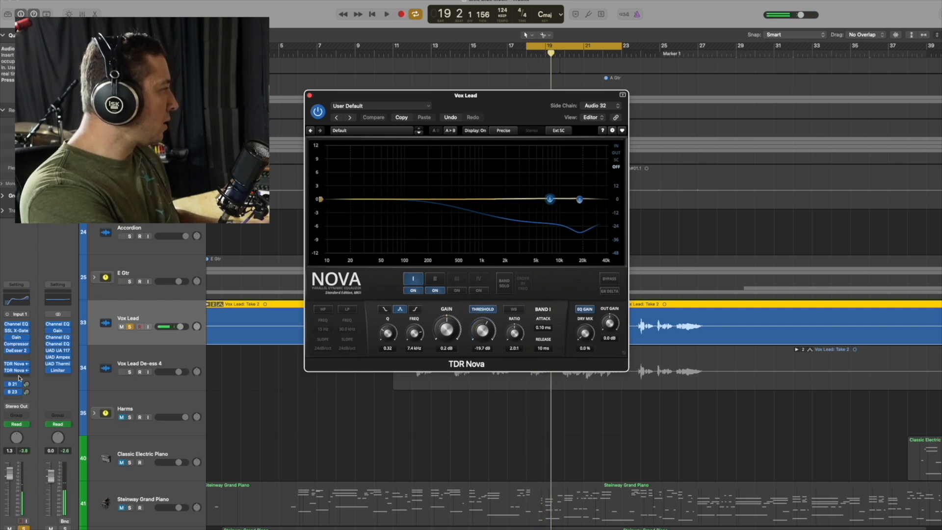
click(7, 365)
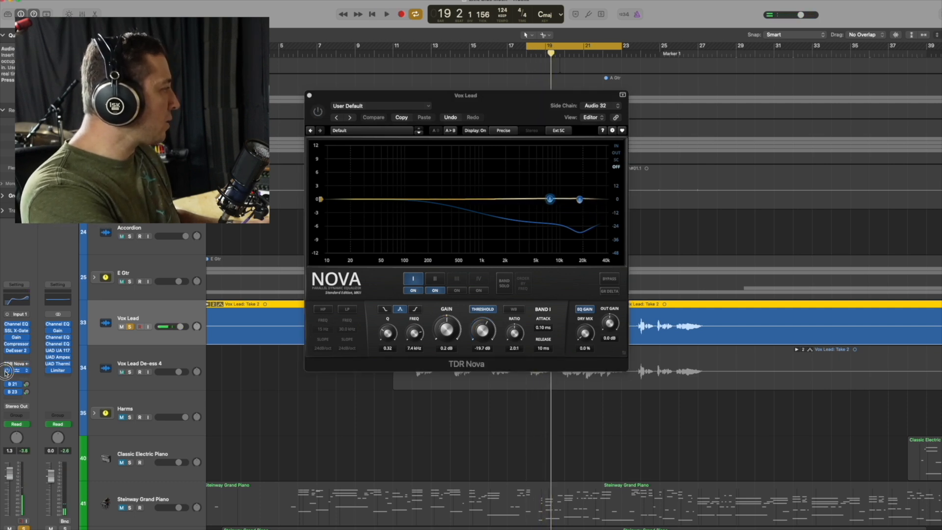
key(space)
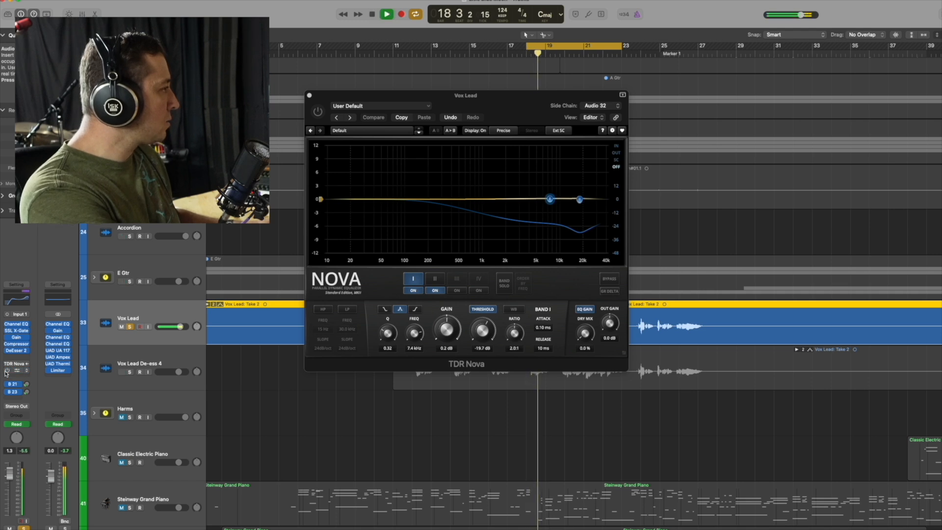
key(space)
click(7, 369)
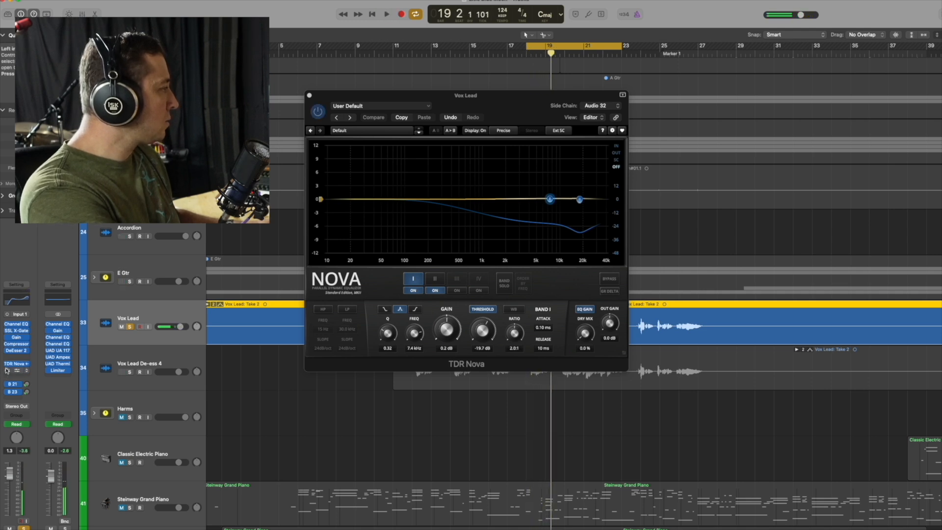
key(space)
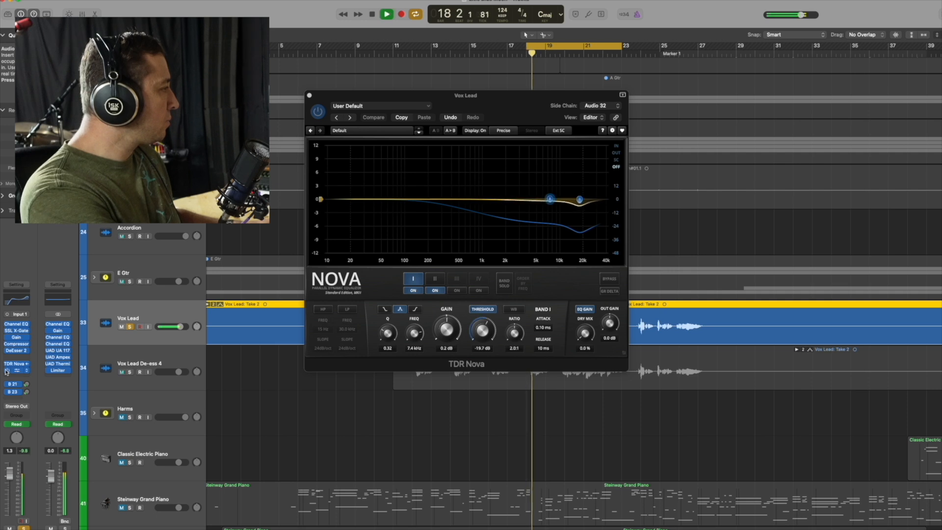
key(space)
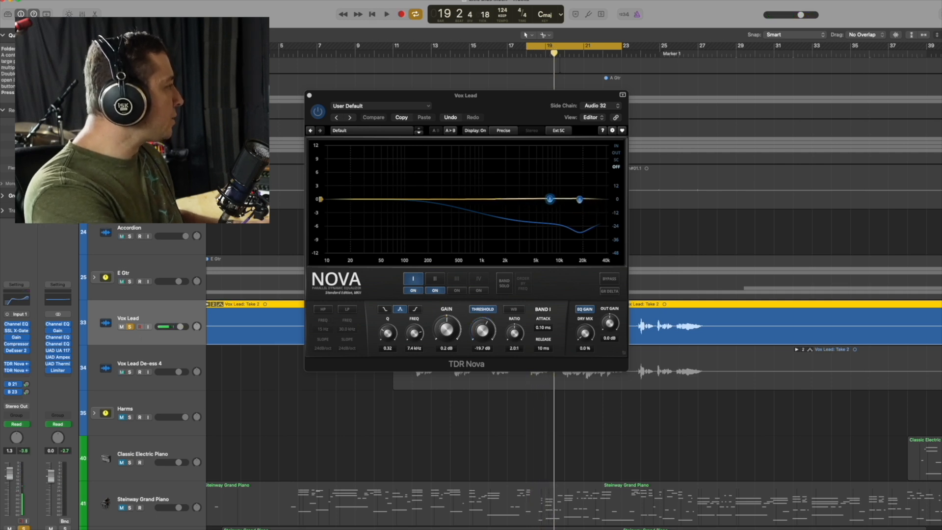
- Insert a third, mono TDR Nova on Vox Lead with only its band I enabled
click(310, 97)
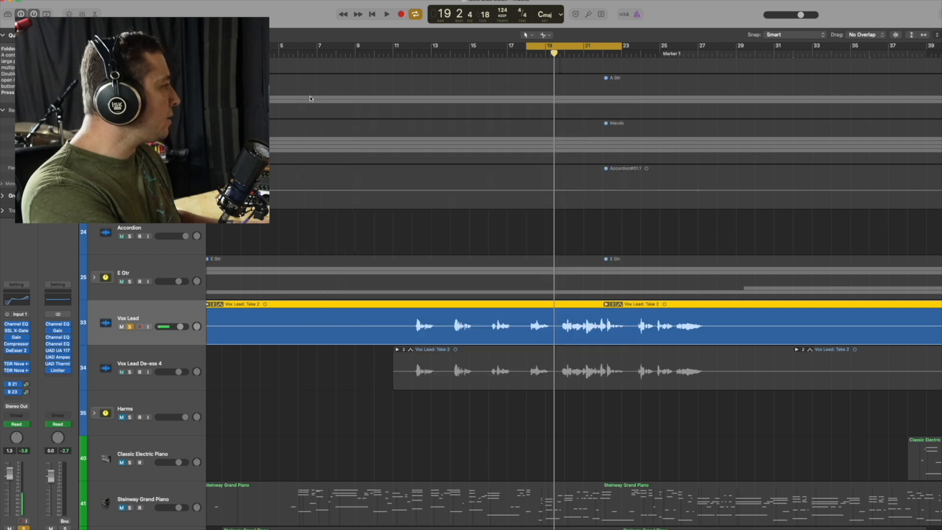
click(20, 377)
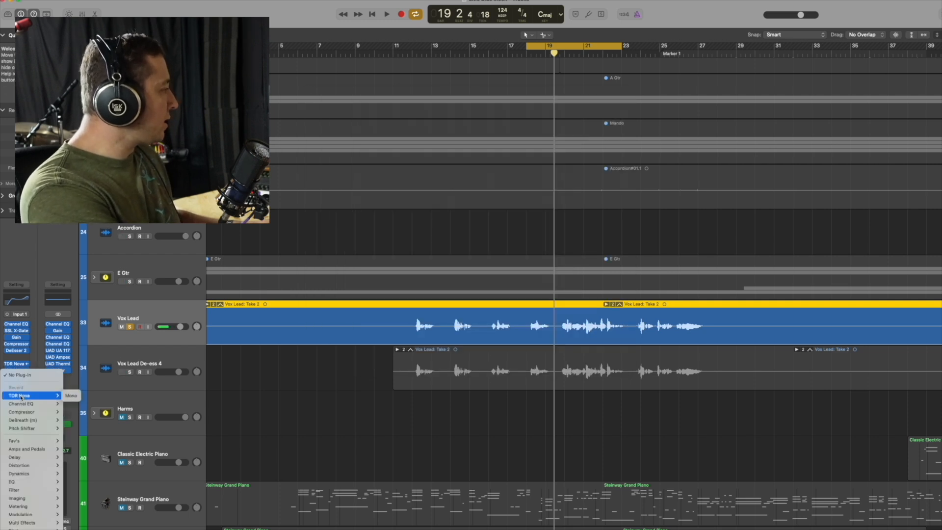
click(69, 398)
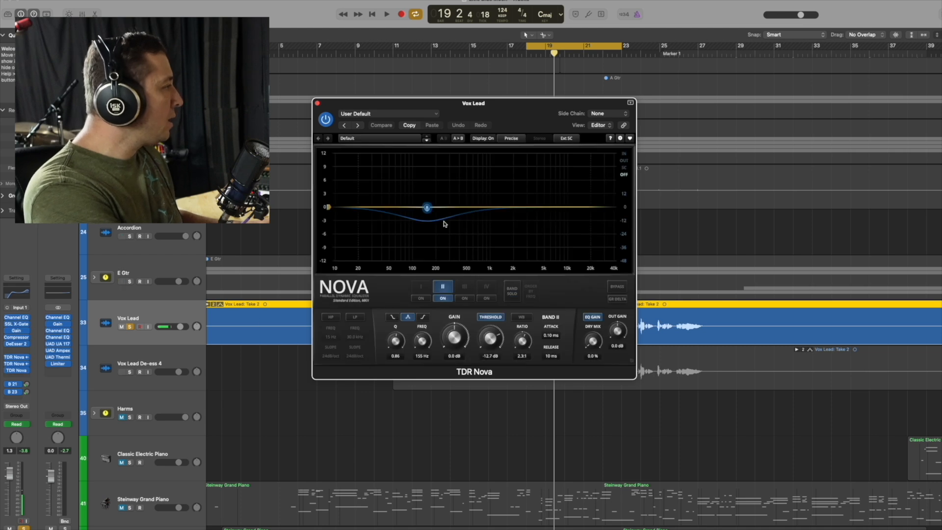
click(422, 298)
click(442, 298)
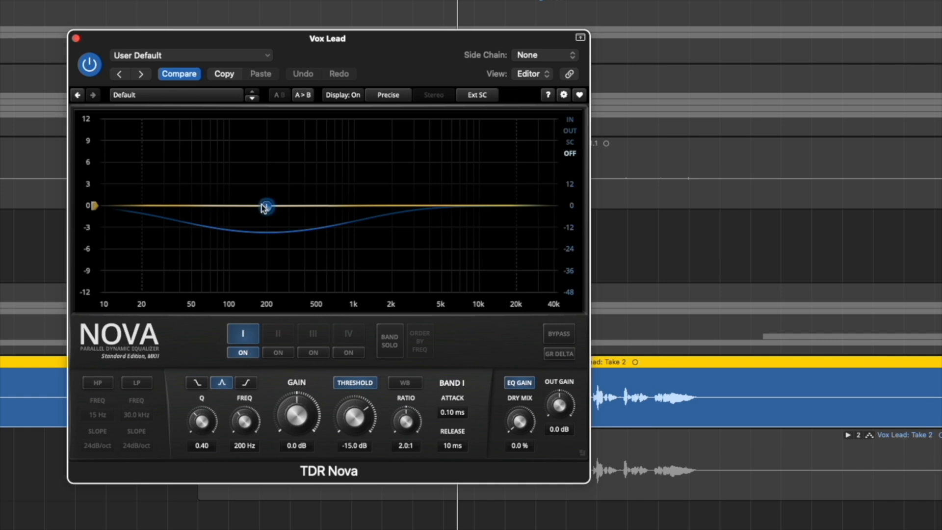
- Move band I of the new TDR Nova to 2263 Hz at 0.1 dB gain and narrow its Q to 2.03
drag(266, 206, 399, 206)
drag(221, 404, 207, 385)
key(space)
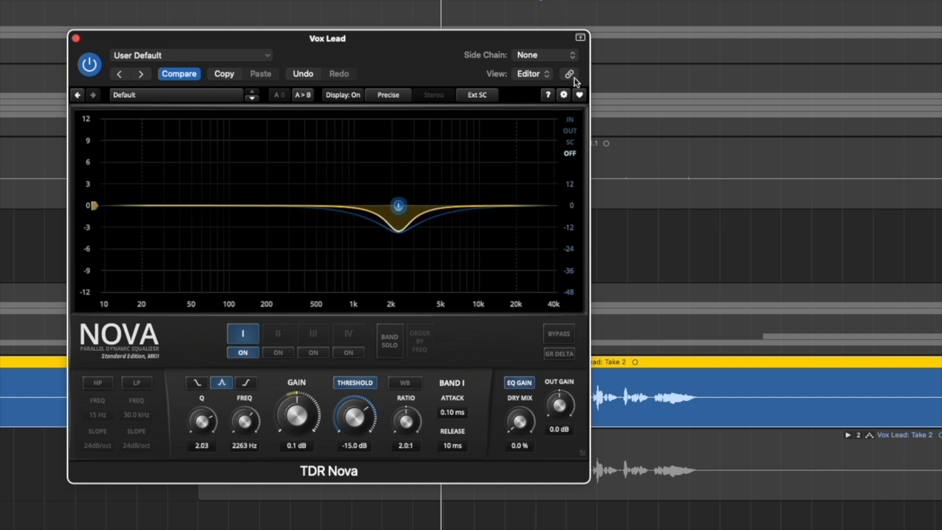
- Set the new TDR Nova's side chain to Vox Lead De-ess 4 (Audio 32)
click(572, 55)
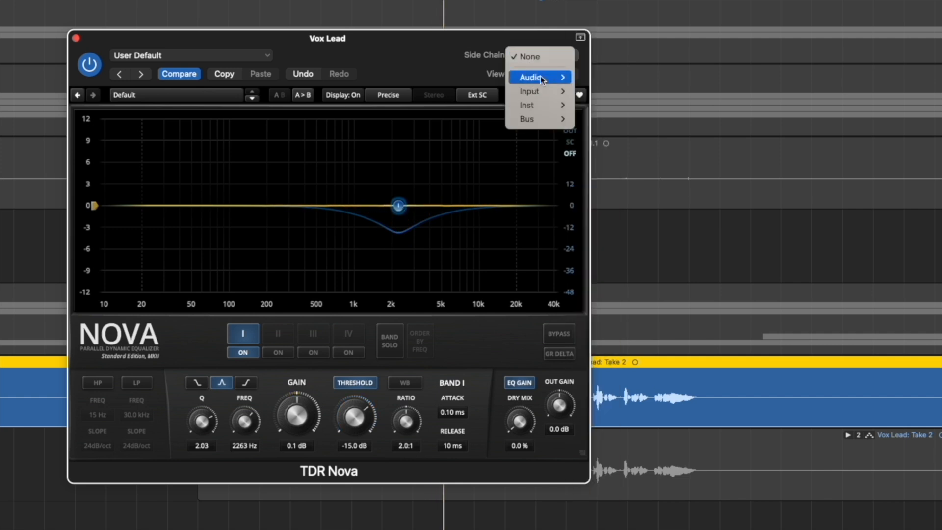
mouse_move(560, 77)
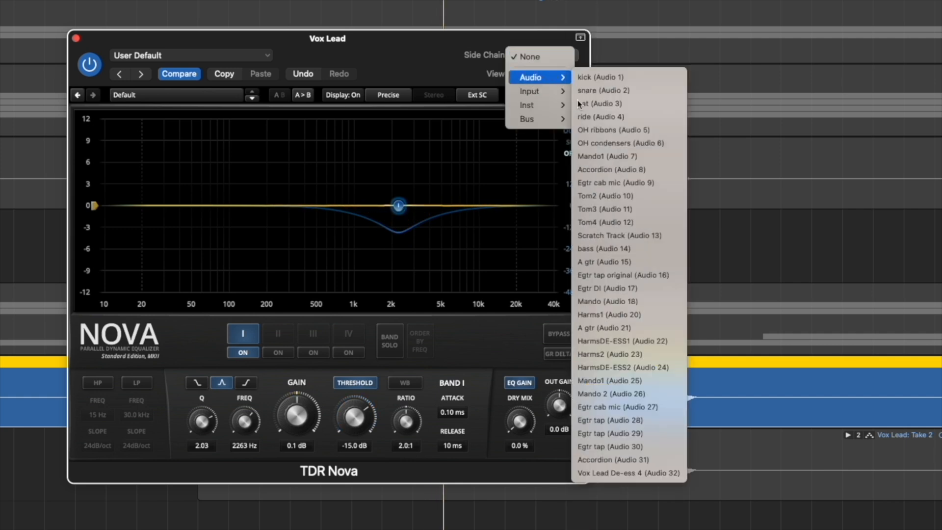
click(630, 473)
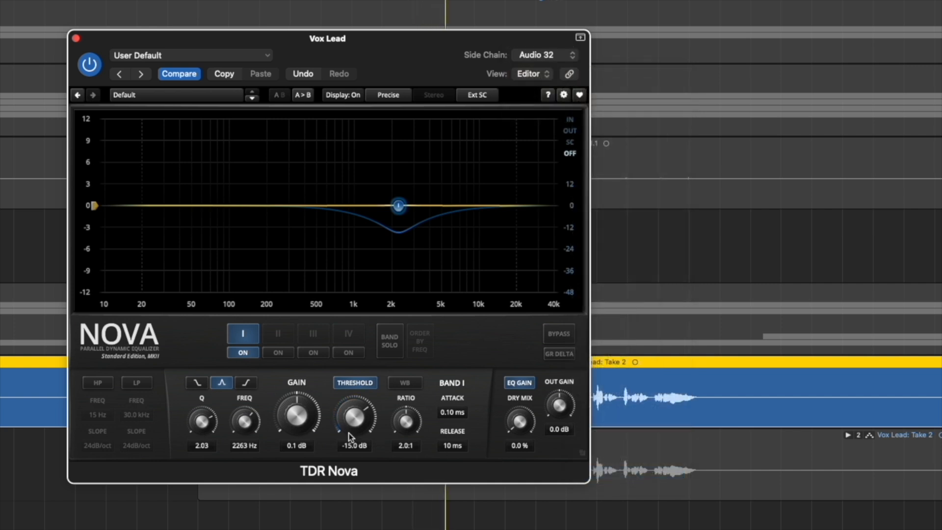
- While playing the looped vocal, lower band I's threshold to -32.0 dB and widen its Q to 1.56
drag(352, 421, 351, 454)
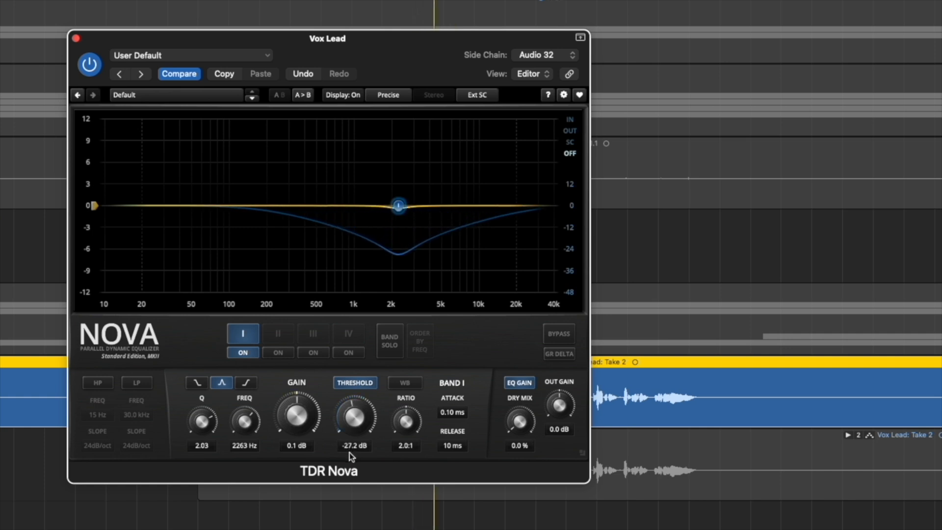
drag(356, 416, 352, 476)
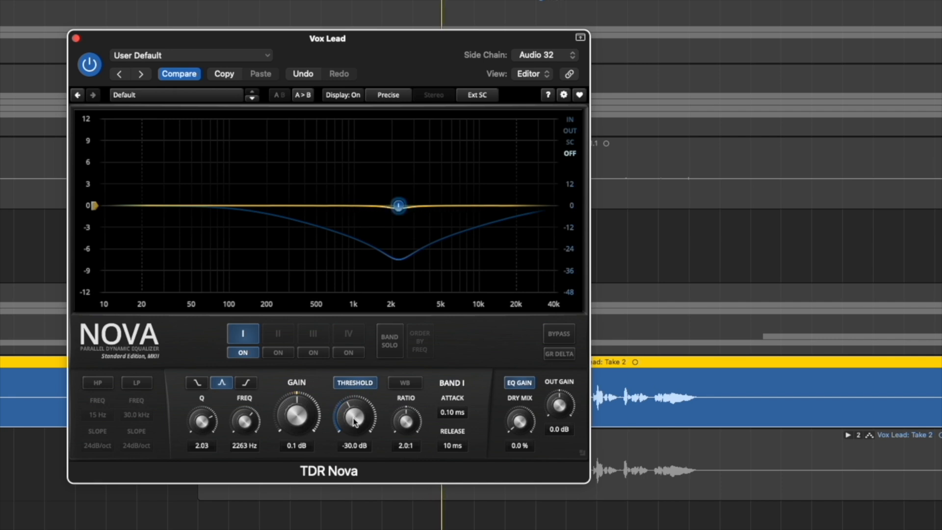
drag(201, 438, 201, 507)
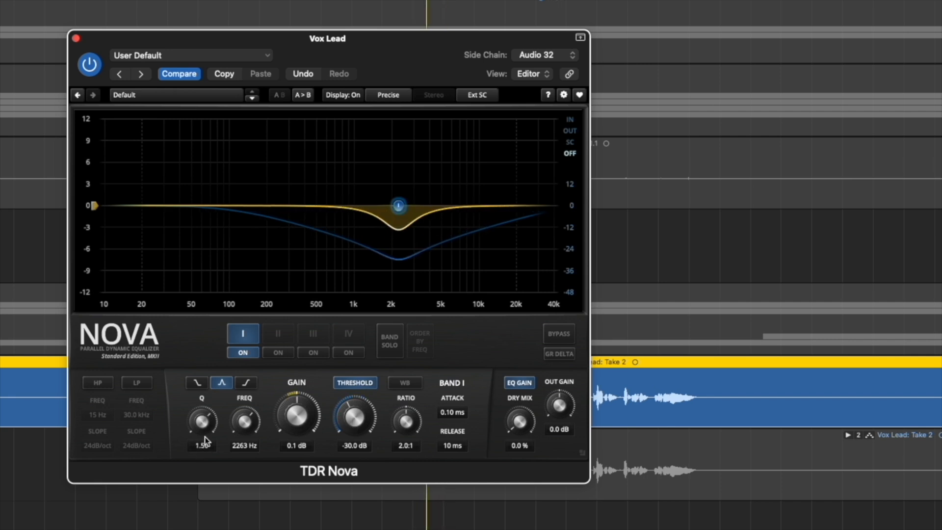
drag(355, 418, 356, 425)
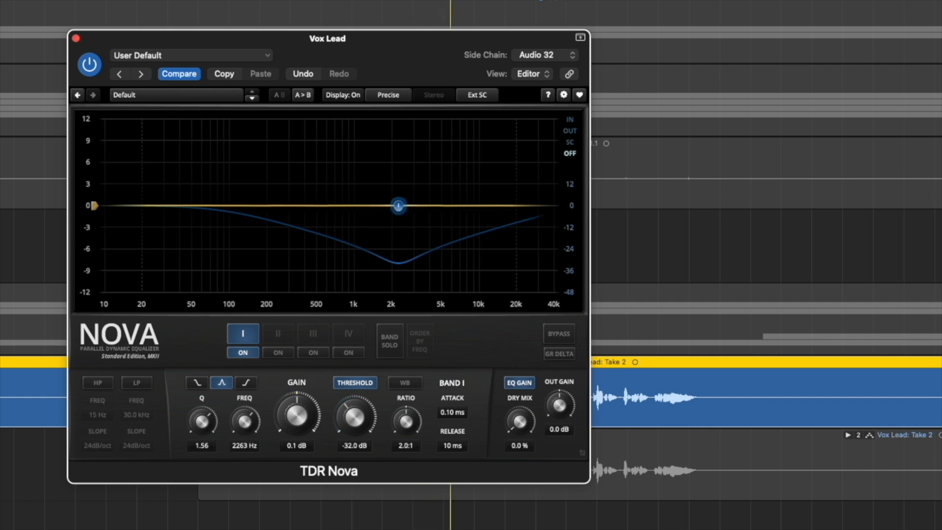
- Compare the looped vocal with the third TDR Nova bypassed and re-enabled
key(space)
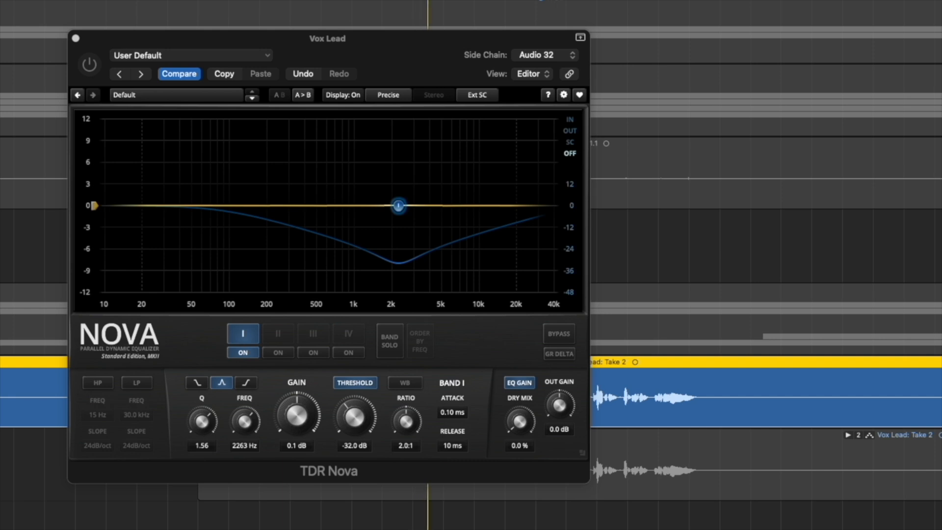
key(space)
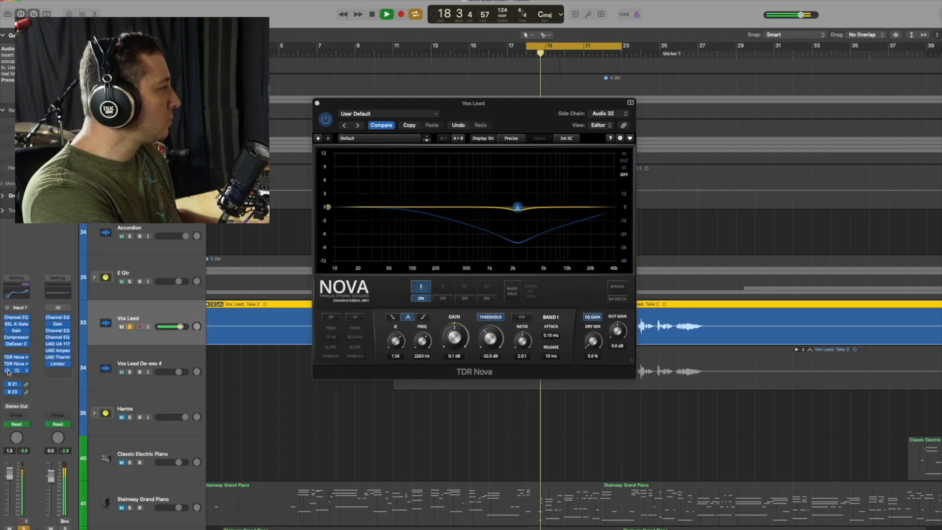
key(space)
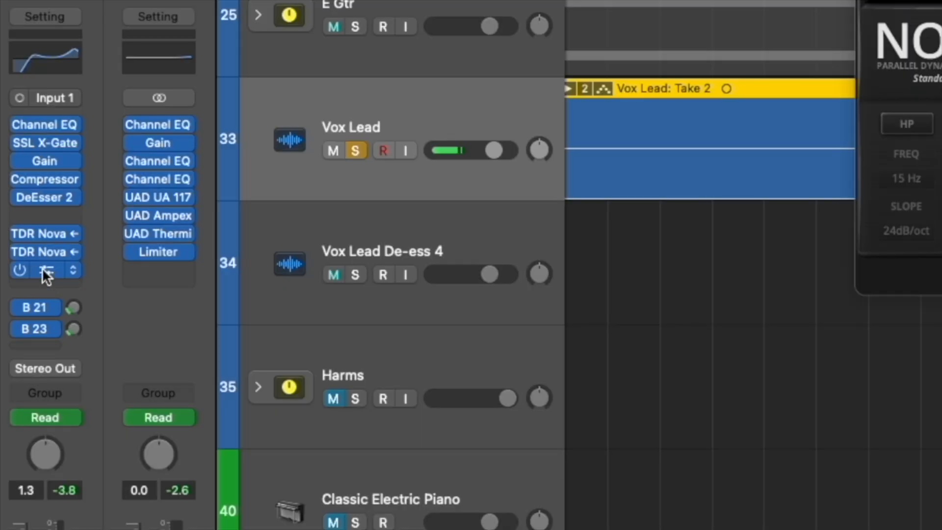
- Duplicate the 2263 Hz TDR Nova into the following insert slot on Vox Lead and audition the looped vocal
drag(15, 371, 15, 376)
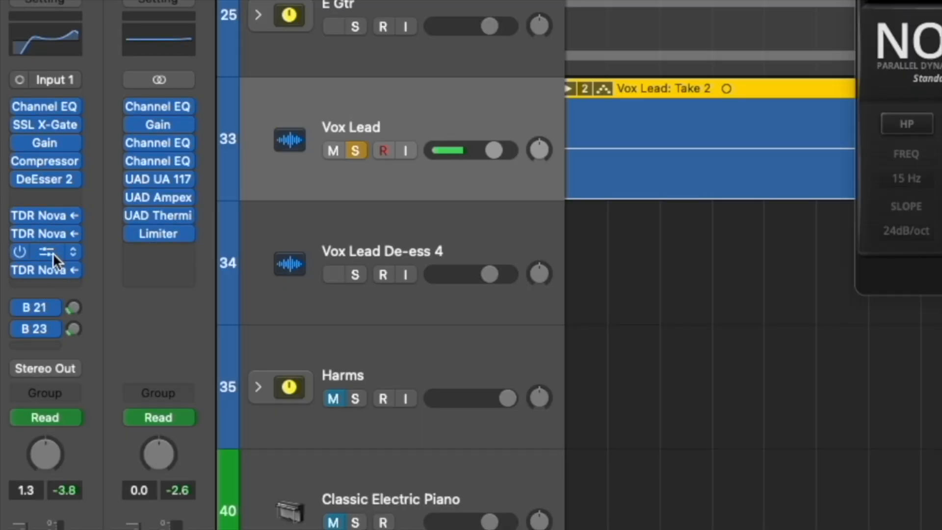
click(52, 270)
key(space)
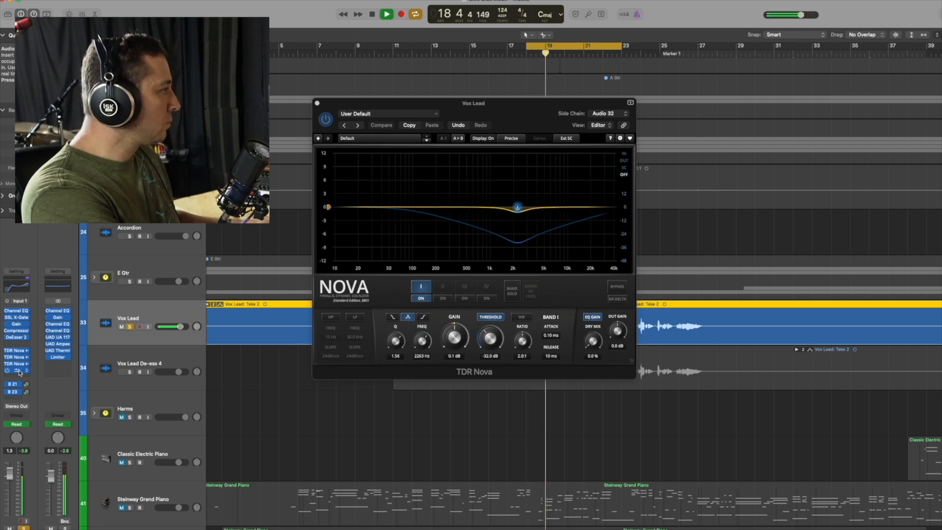
key(space)
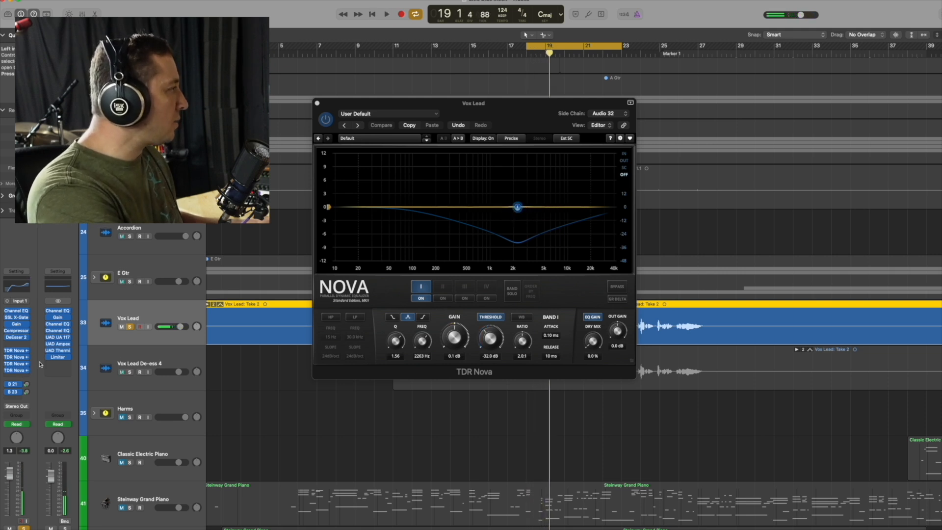
key(space)
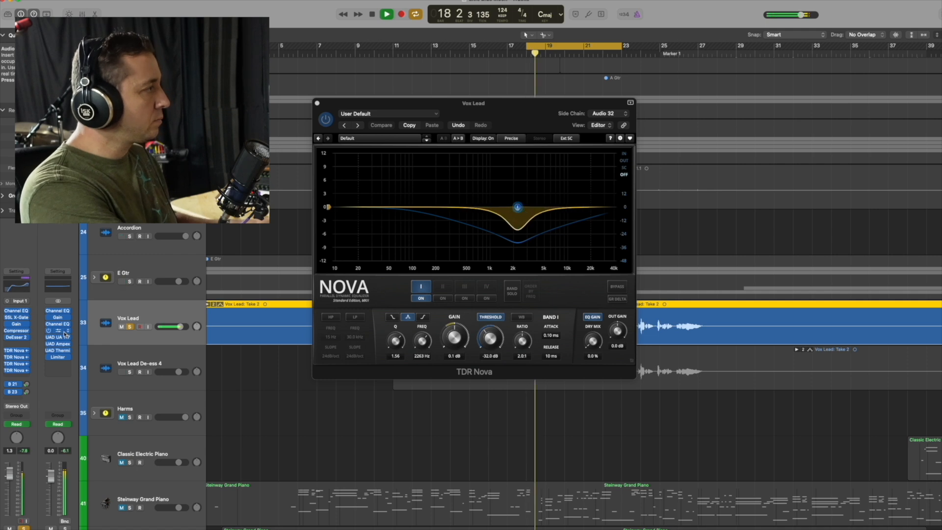
key(space)
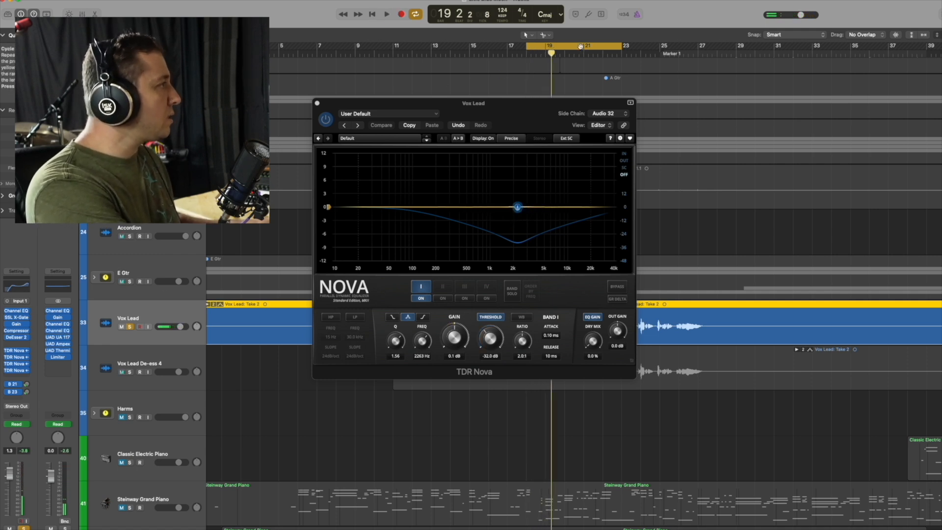
- Turn off the cycle range and play the vocal from bar 21
click(583, 47)
click(587, 52)
key(space)
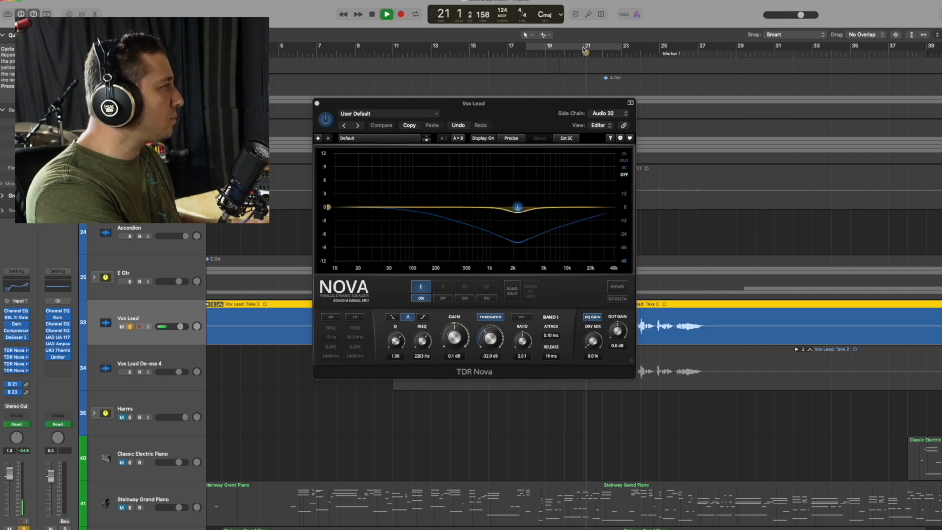
- Audition the Vox Lead vocal from bar 21 with the cycle range turned off
click(584, 47)
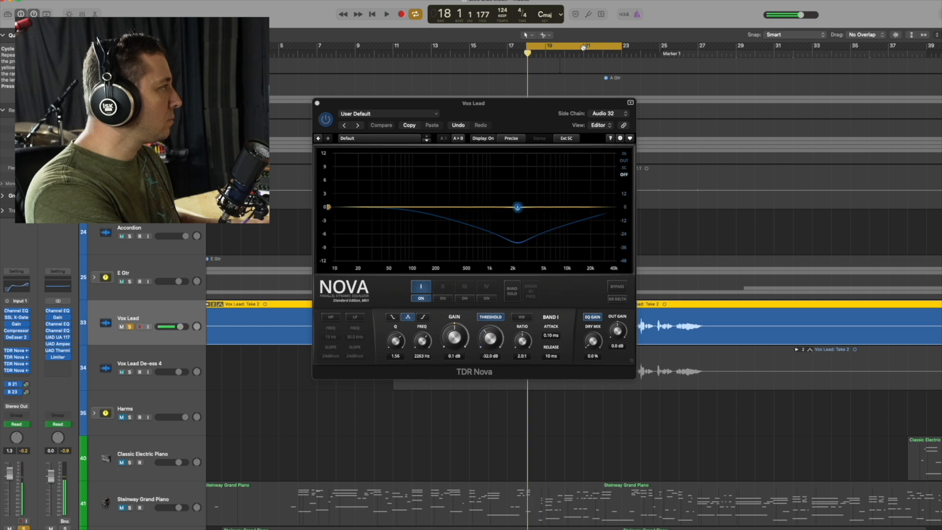
click(584, 46)
click(582, 52)
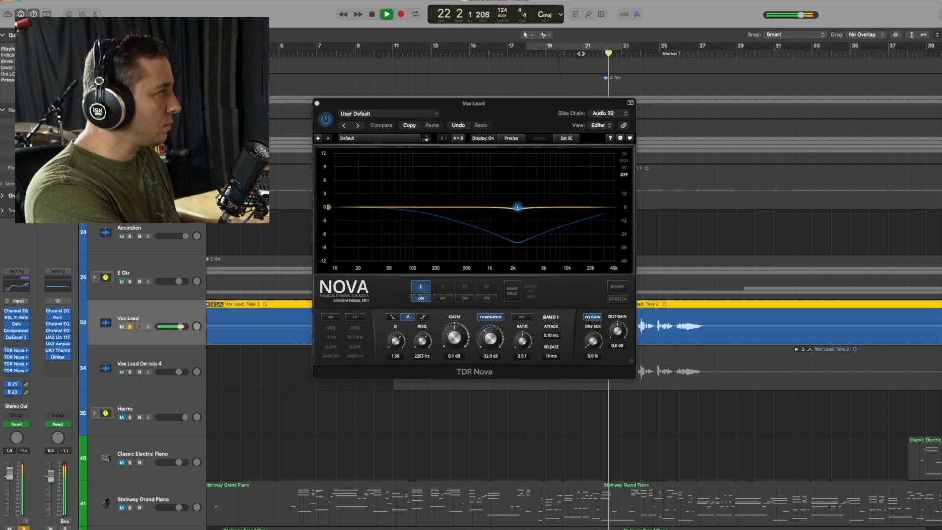
key(space)
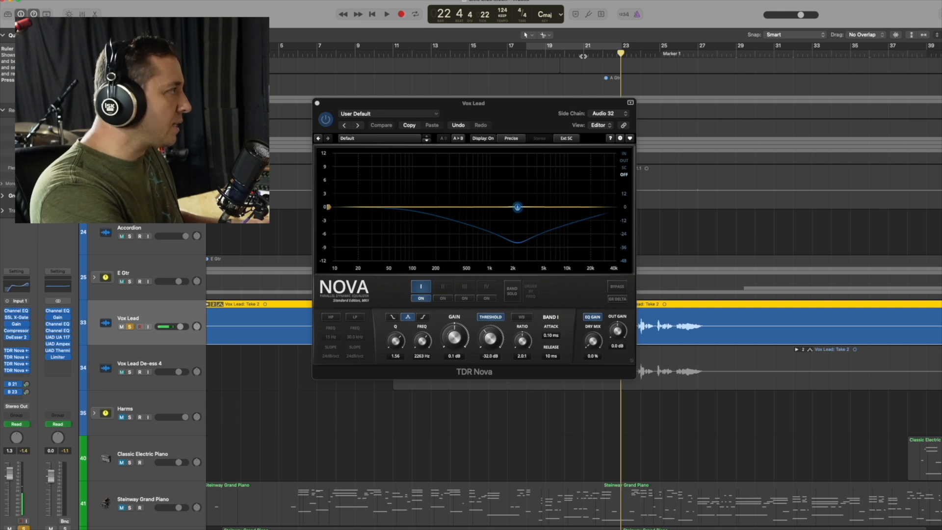
click(583, 55)
key(space)
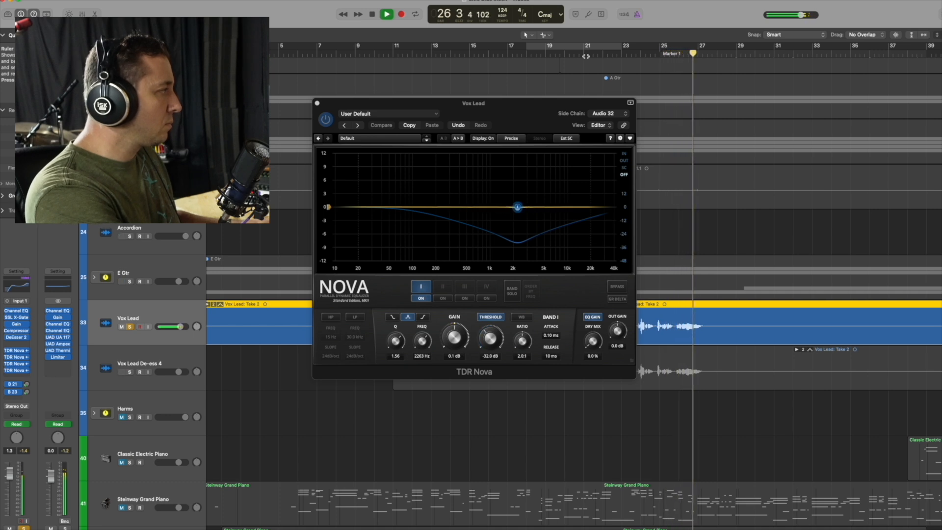
key(space)
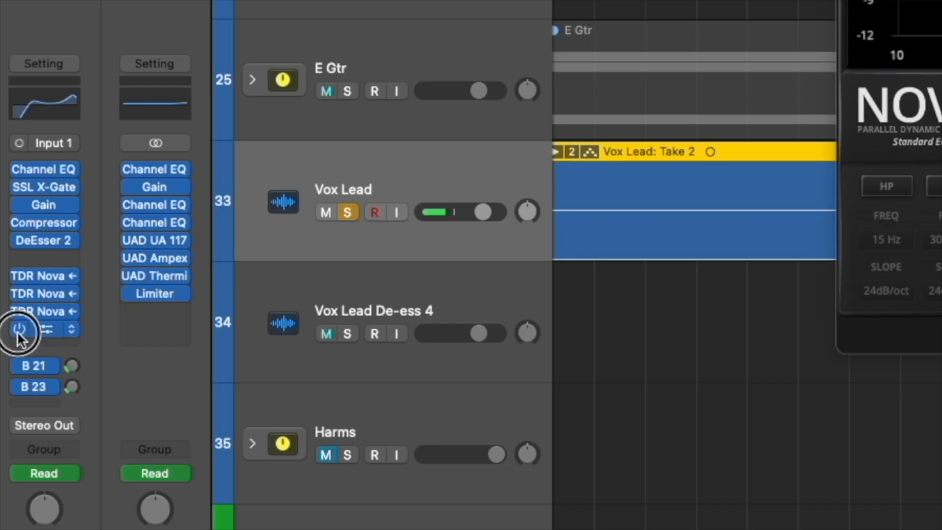
- Bypass the fourth TDR Nova on Vox Lead and arrange the first and third TDR Nova windows next to each other
click(17, 330)
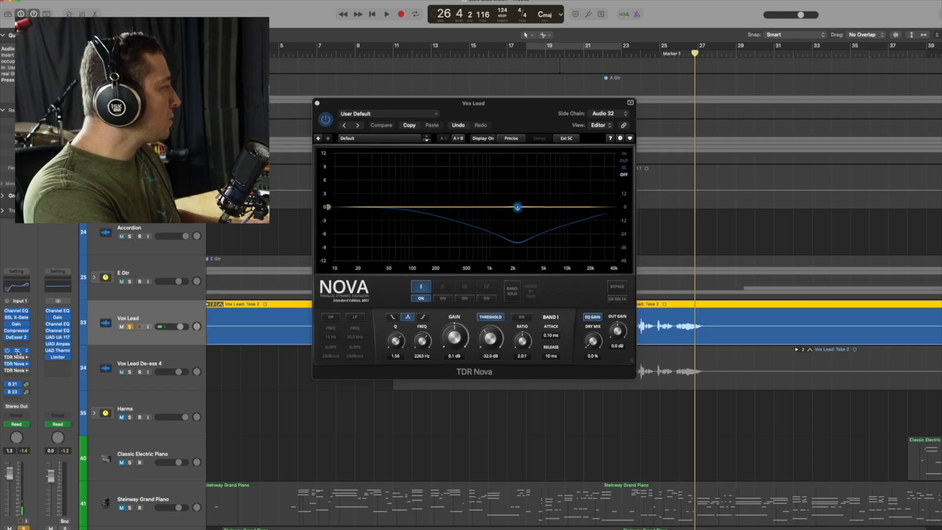
click(17, 351)
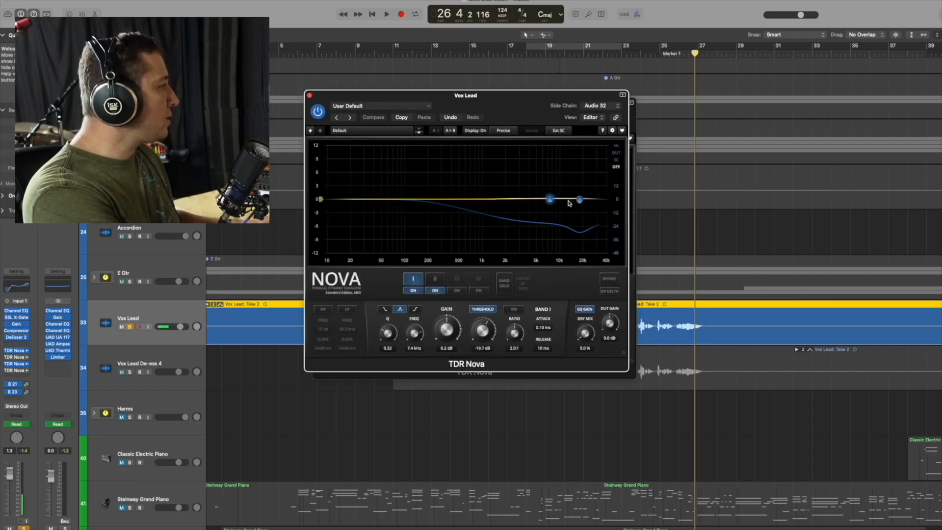
click(18, 364)
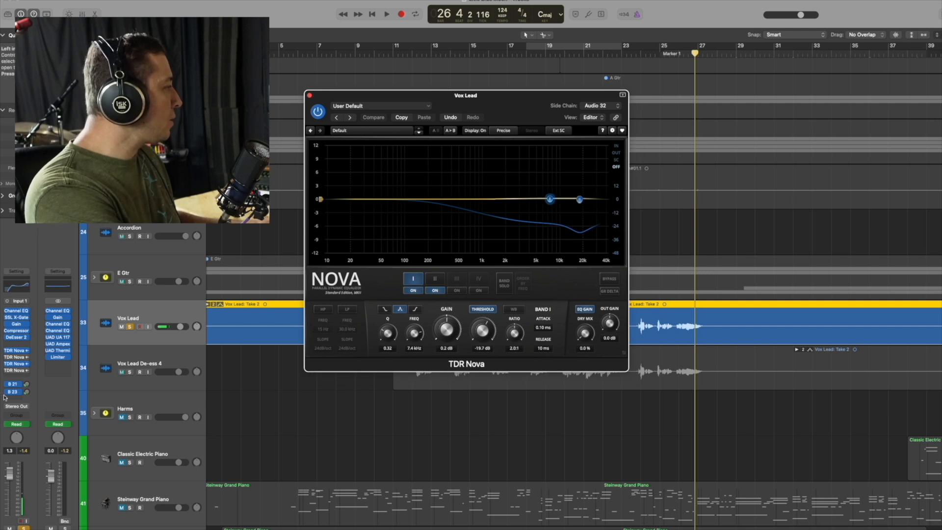
click(15, 366)
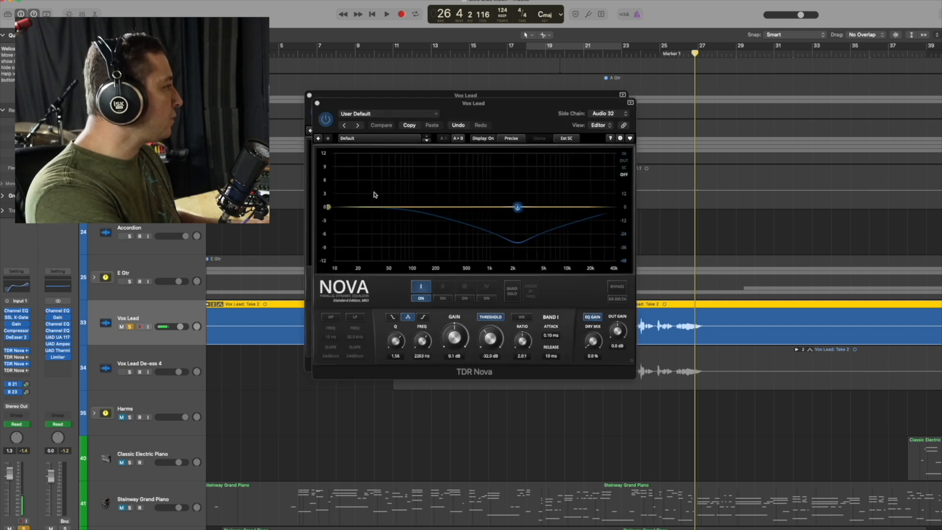
drag(439, 109, 174, 187)
drag(441, 95, 468, 95)
- Play the vocal from bar 21, re-enable the fourth TDR Nova and play the passage again for comparison
click(587, 56)
key(space)
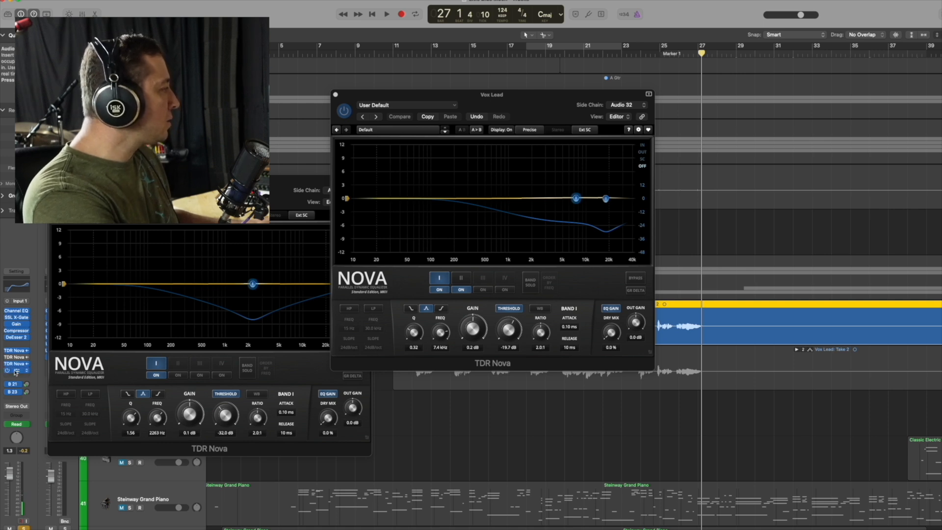
click(16, 372)
drag(410, 115, 114, 342)
key(space)
double_click(576, 55)
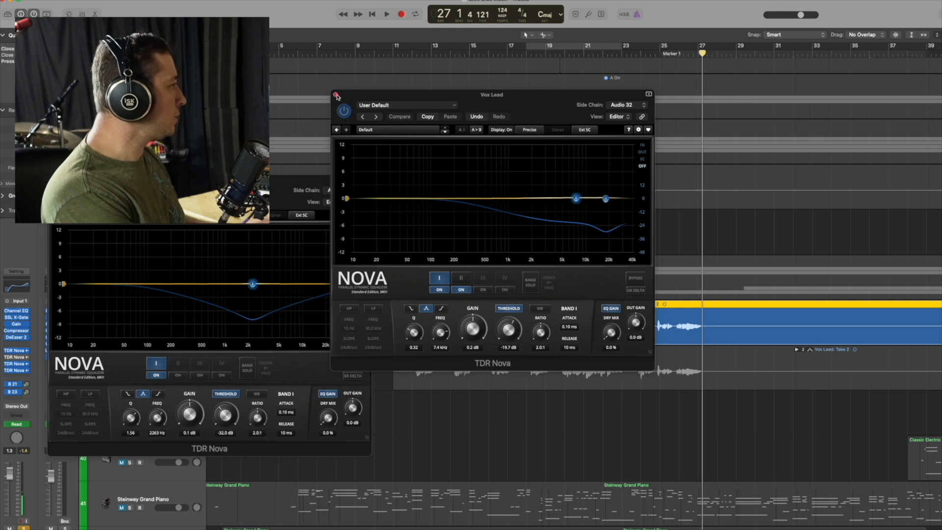
- Close the open TDR Nova windows, then insert a fifth TDR Nova on Vox Lead with a dynamic band II at 9.6 kHz
click(335, 94)
click(54, 179)
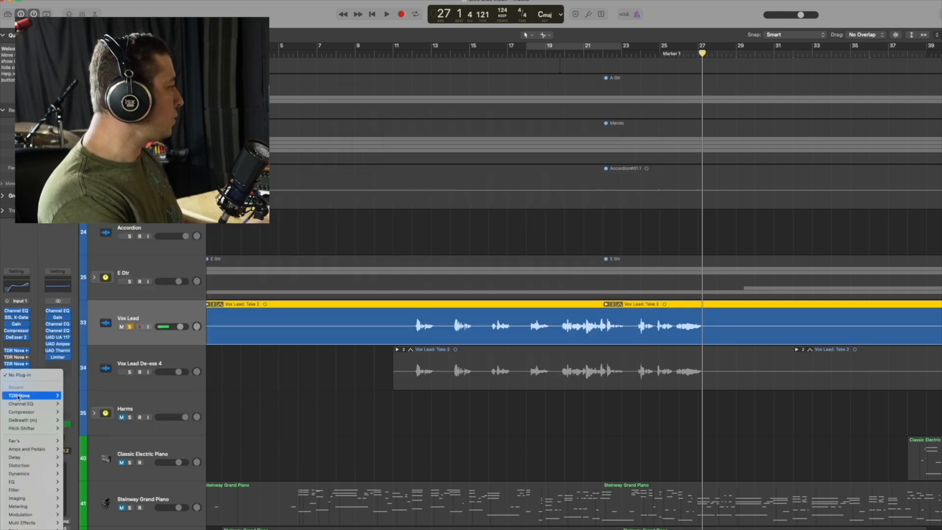
click(70, 396)
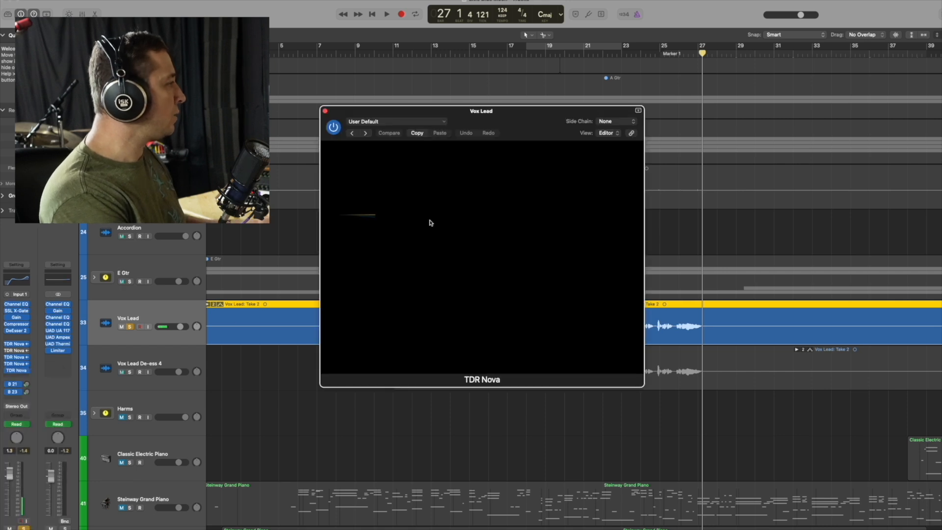
drag(435, 216, 528, 206)
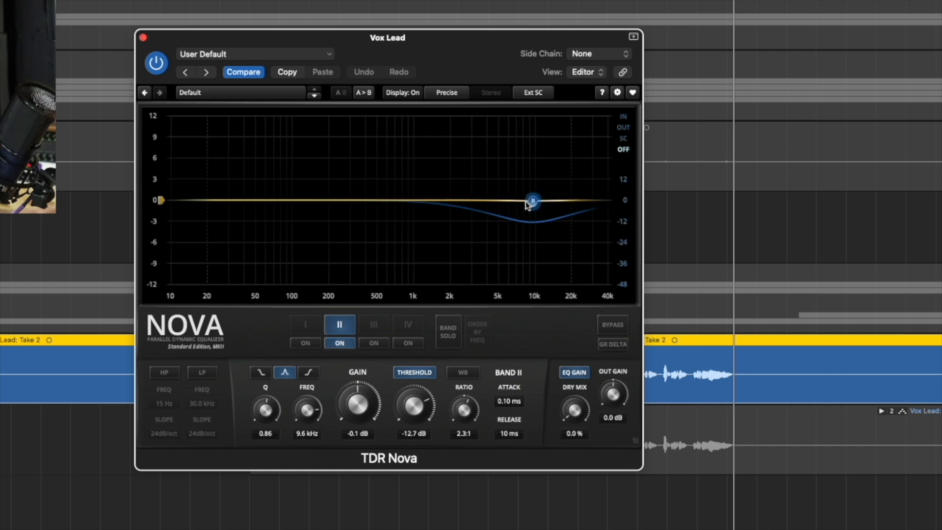
- Set the new TDR Nova's side chain to Vox Lead De-ess 4 (Audio 32) and move its window clear of the vocal regions
click(627, 54)
mouse_move(589, 75)
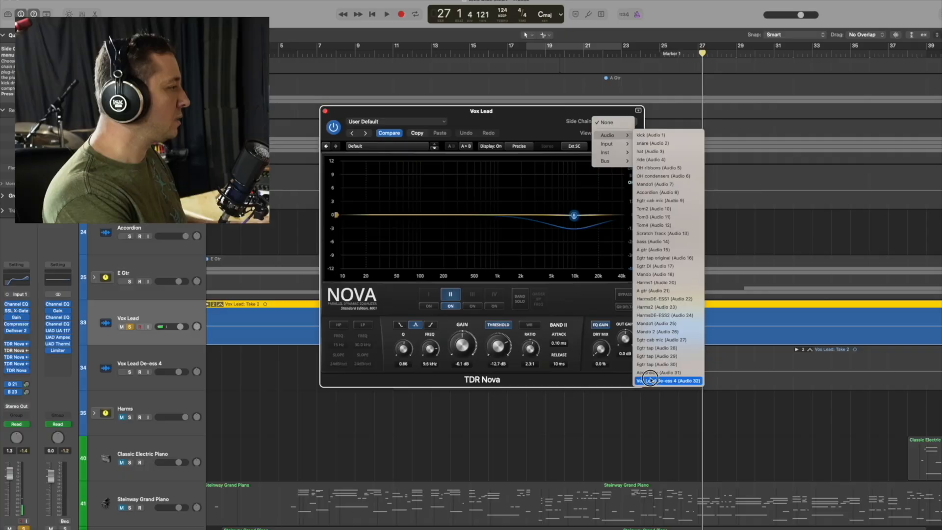
click(657, 460)
drag(418, 114, 726, 169)
- Audition the vocal phrase around bars 16 to 19 through the new TDR Nova
click(526, 53)
key(space)
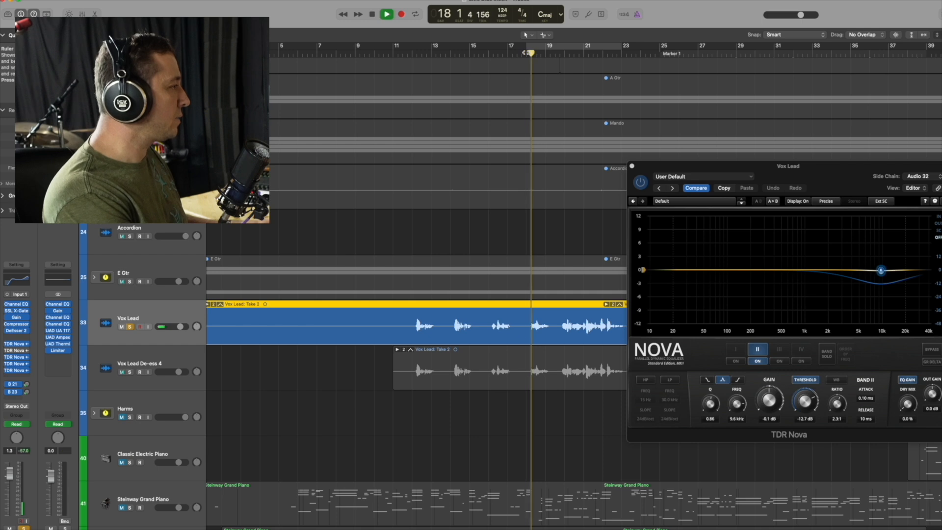
key(space)
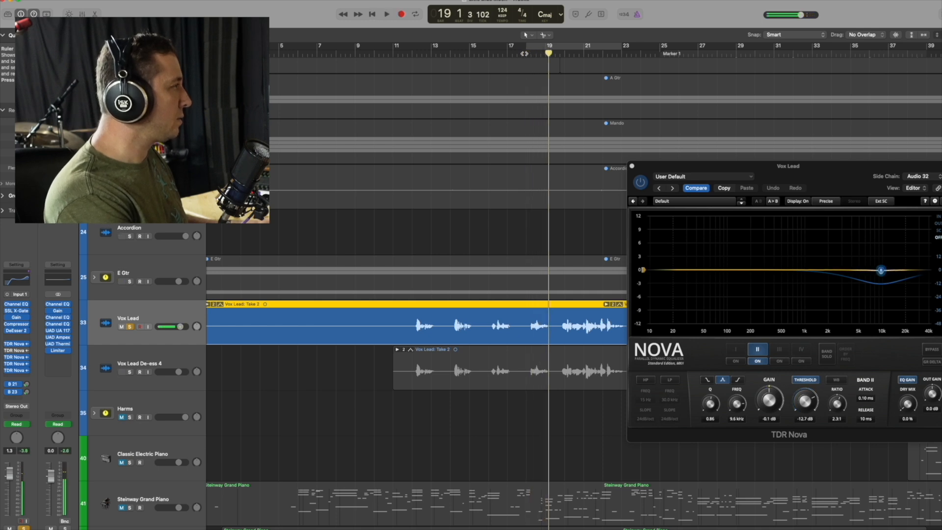
click(496, 53)
click(488, 53)
key(space)
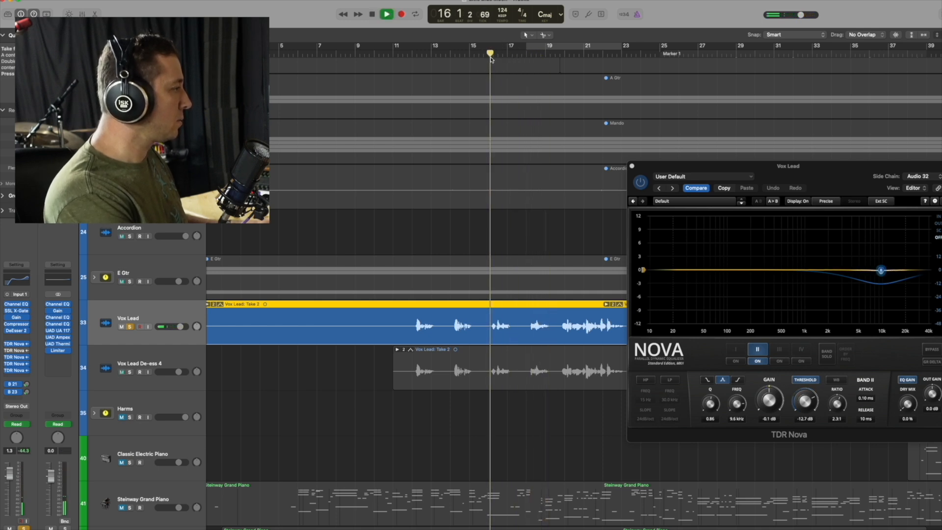
click(534, 51)
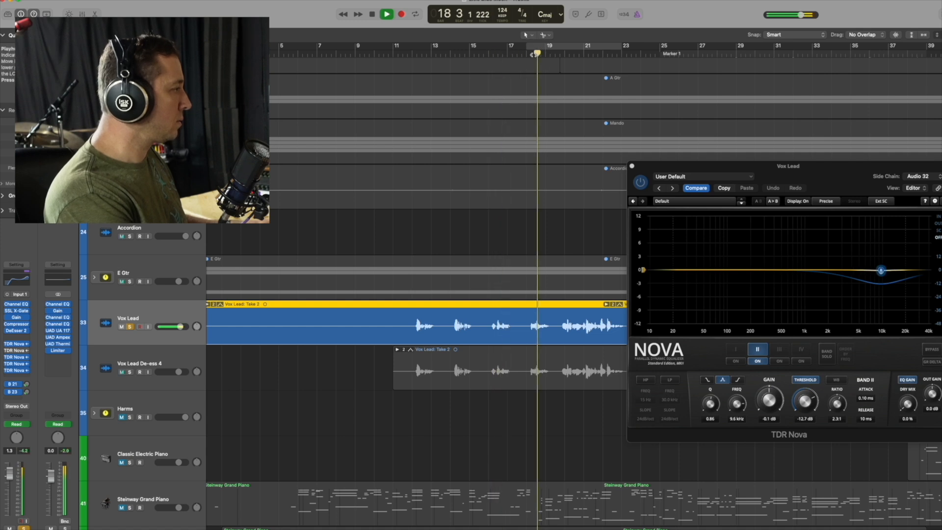
click(525, 54)
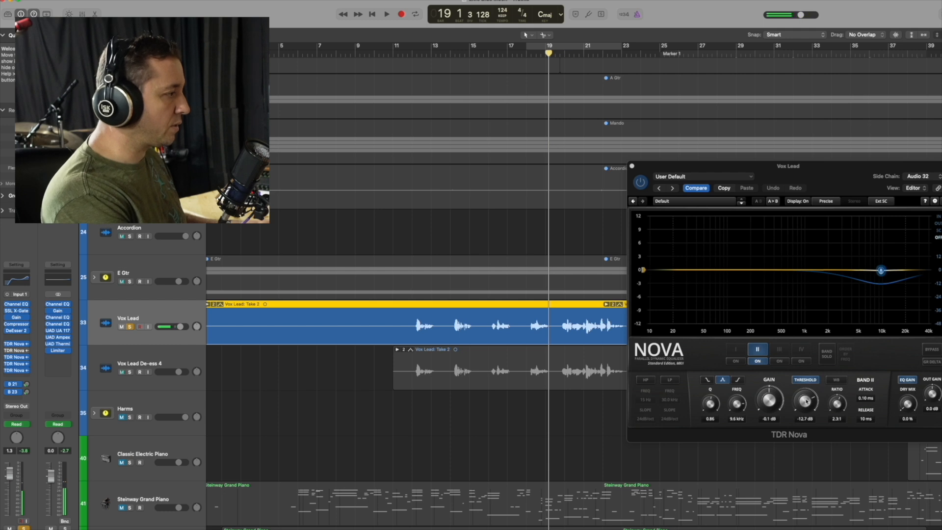
- Lower band II's threshold in stages to -20.0 dB, auditioning the phrase from bar 18 after each change
drag(806, 401, 806, 406)
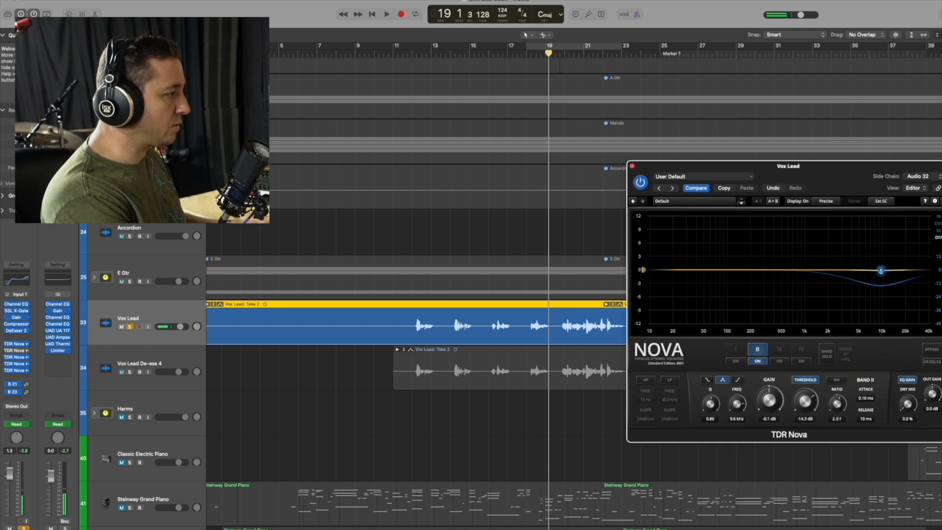
click(526, 54)
key(space)
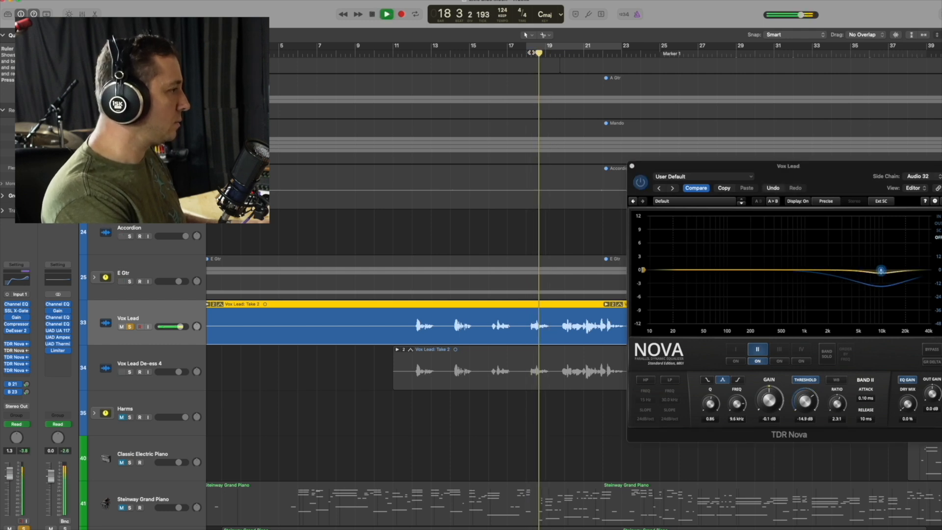
key(space)
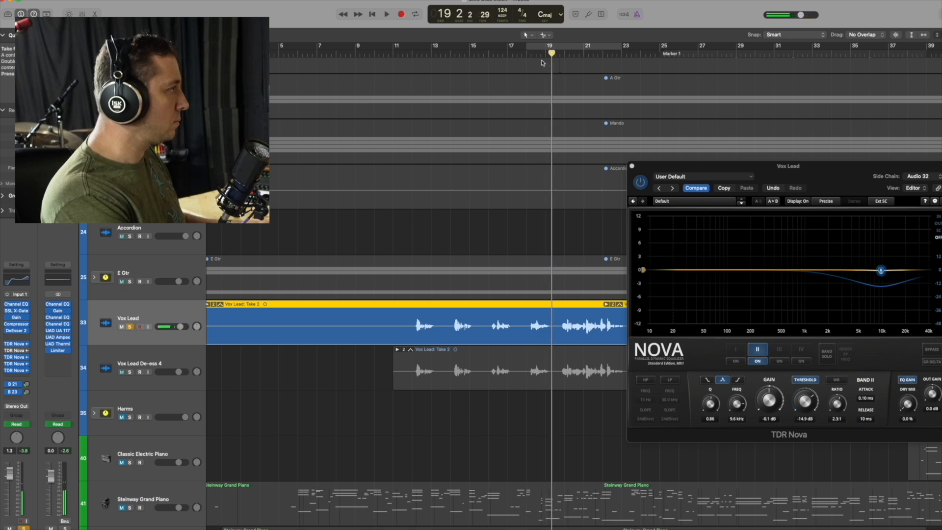
click(803, 405)
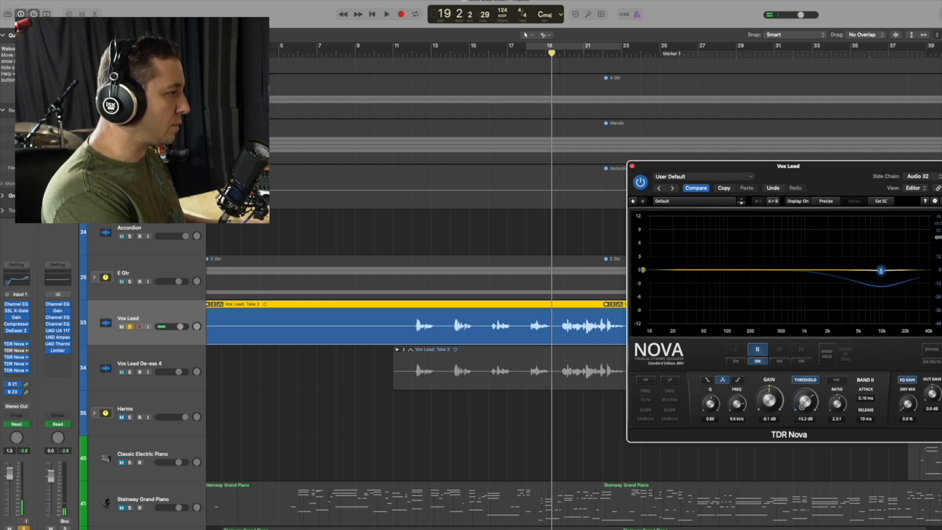
click(524, 54)
key(space)
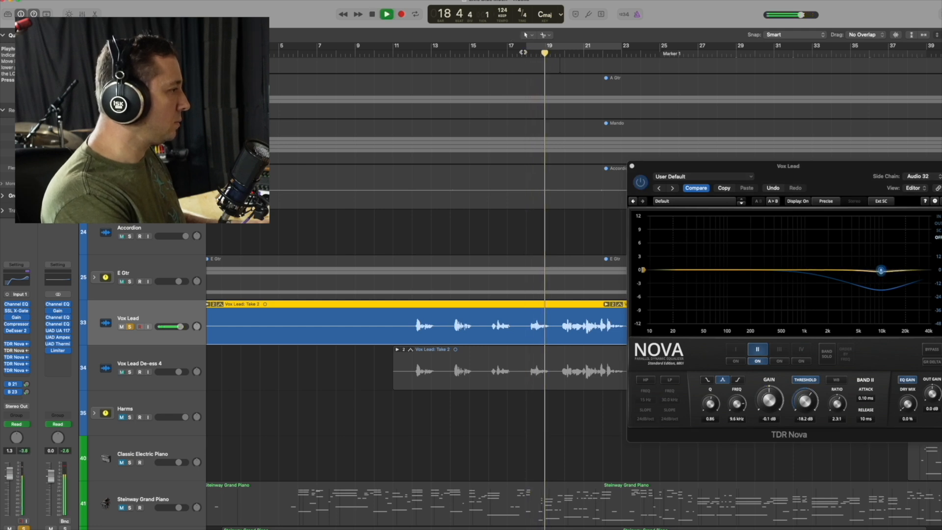
key(space)
drag(808, 403, 803, 434)
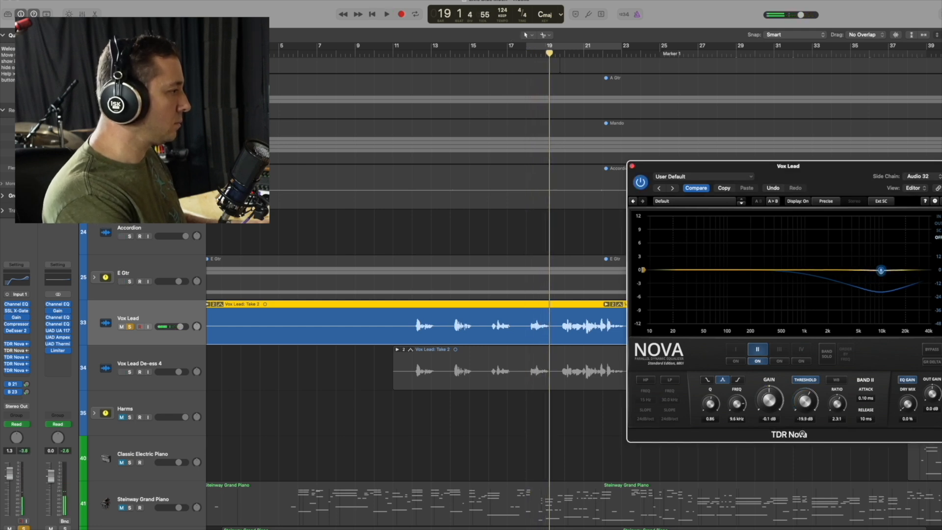
click(525, 54)
key(space)
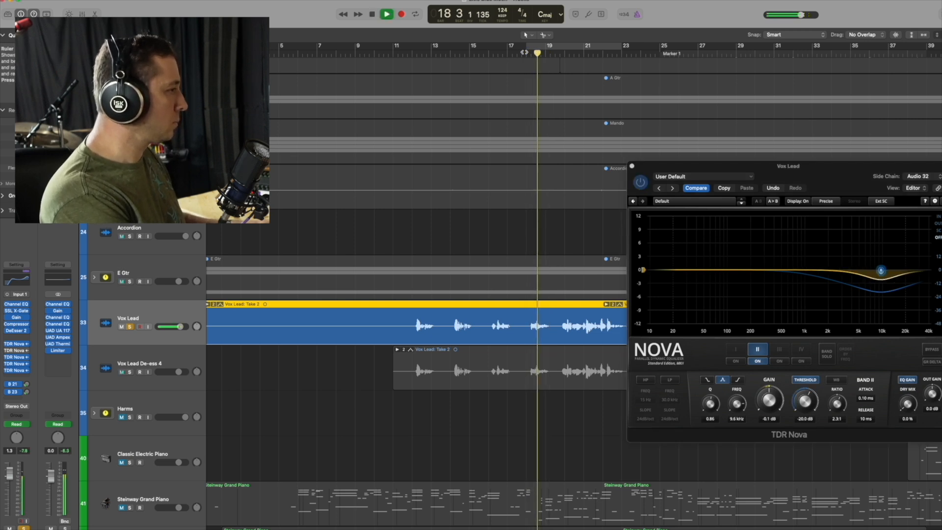
key(space)
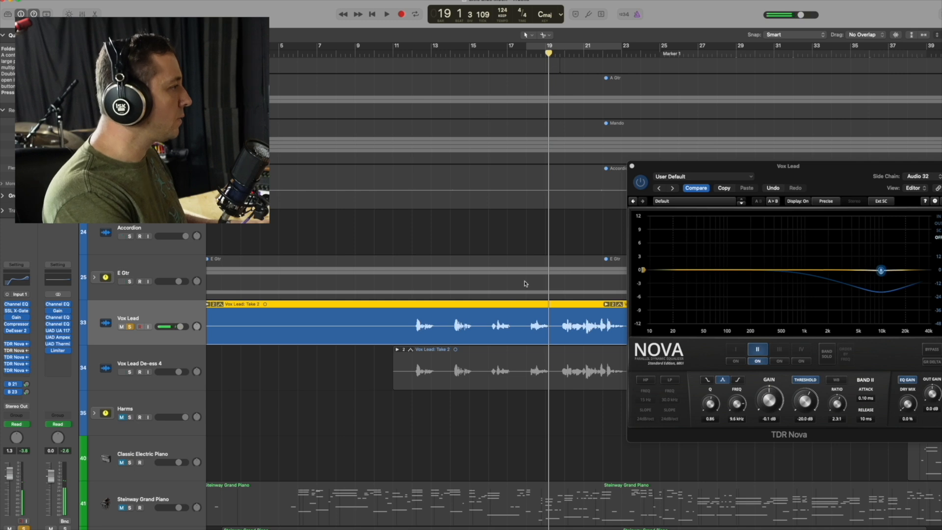
- Close the TDR Nova window, show track automation and browse the fifth TDR Nova's automatable parameters on Vox Lead
click(633, 167)
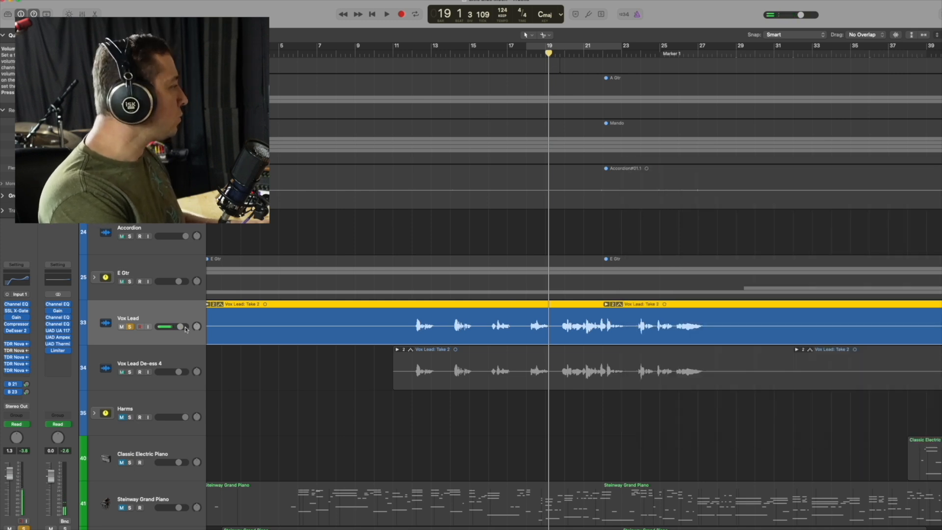
key(a)
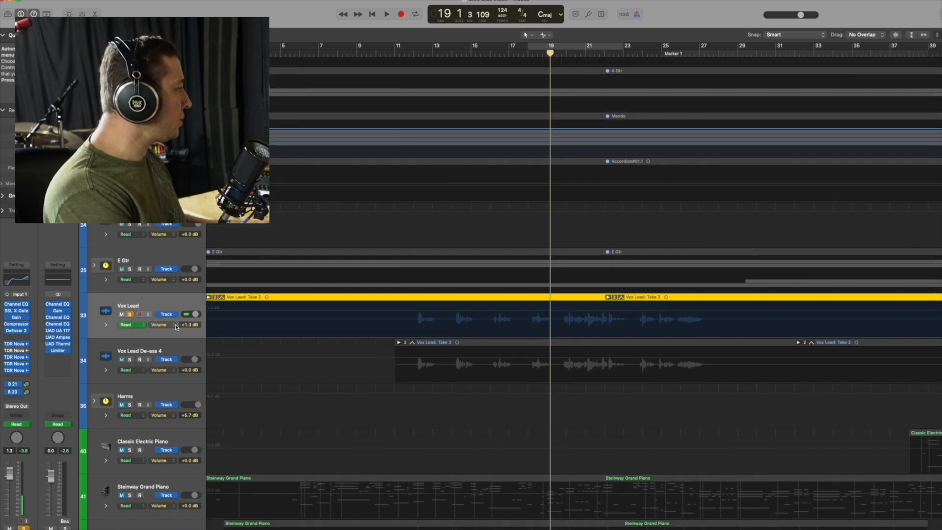
click(175, 325)
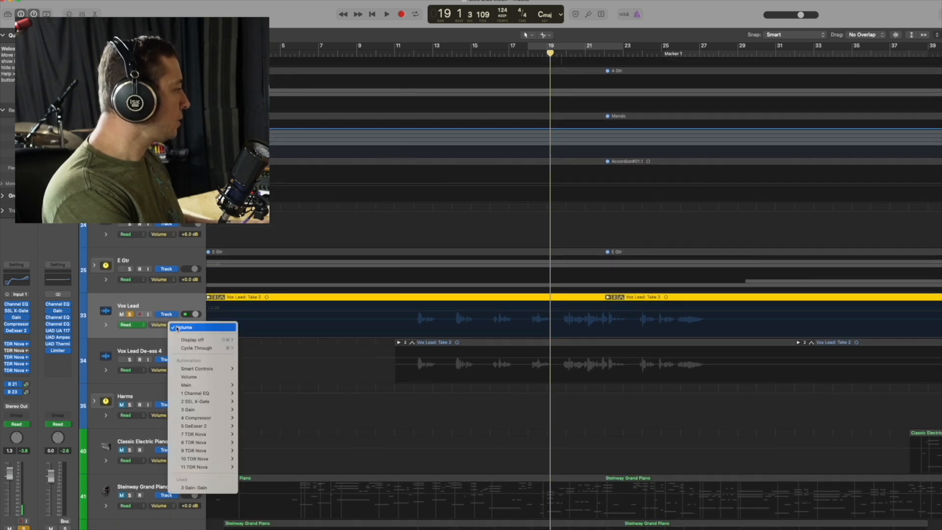
mouse_move(212, 472)
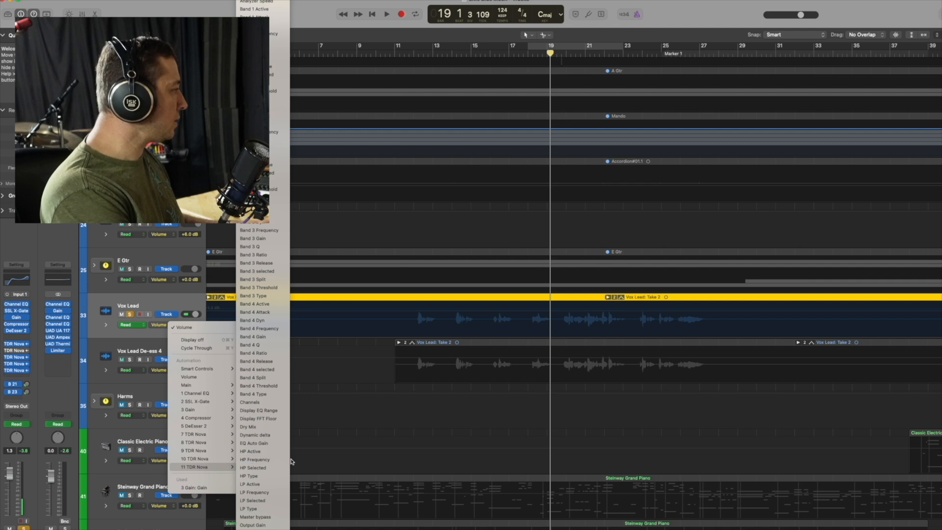
click(20, 374)
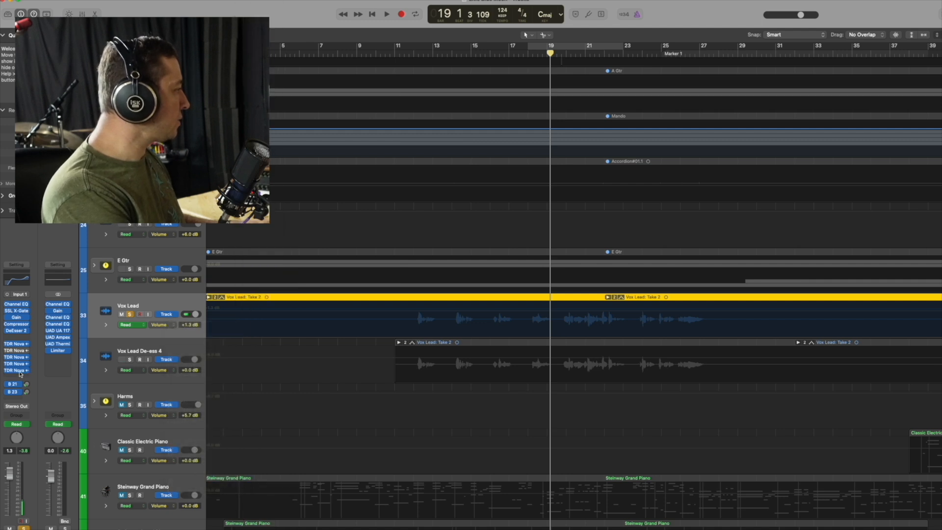
- Reopen the fifth TDR Nova on Vox Lead and raise band II's threshold to -14.4 dB
click(17, 372)
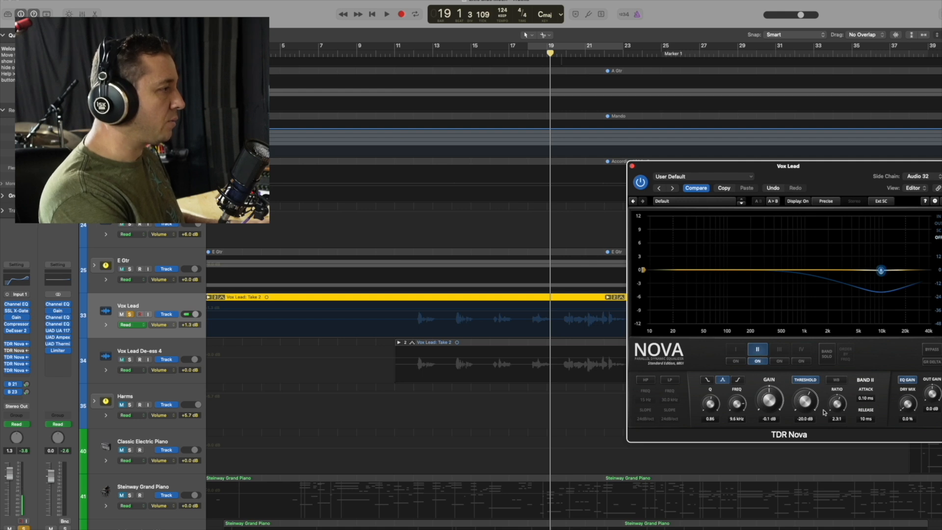
drag(805, 403, 806, 358)
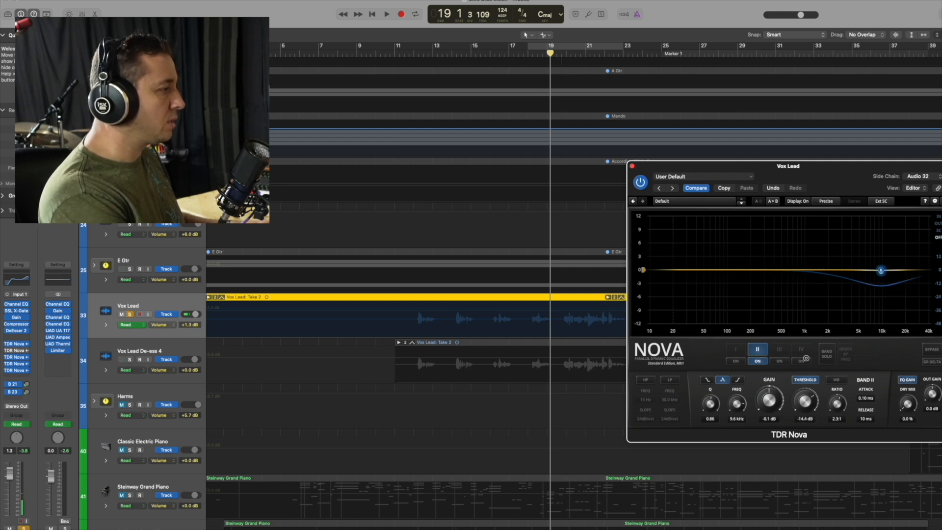
- Close the TDR Nova window and display the Band 2 Threshold automation of 11 TDR Nova on the Vox Lead track
click(632, 167)
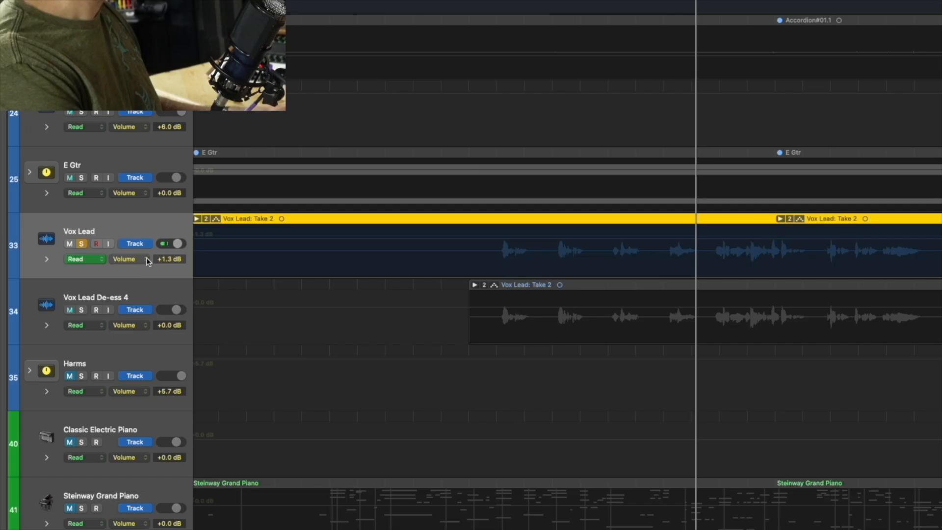
click(169, 325)
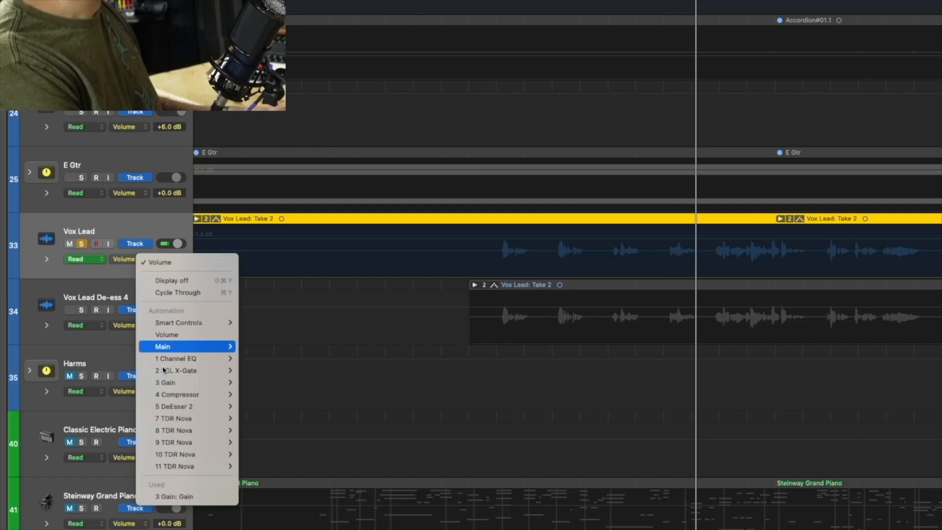
mouse_move(198, 462)
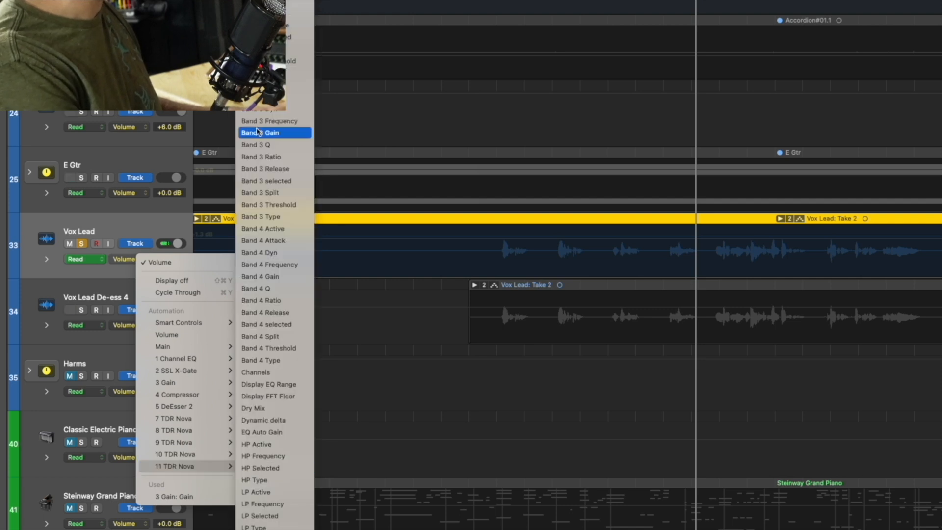
click(286, 61)
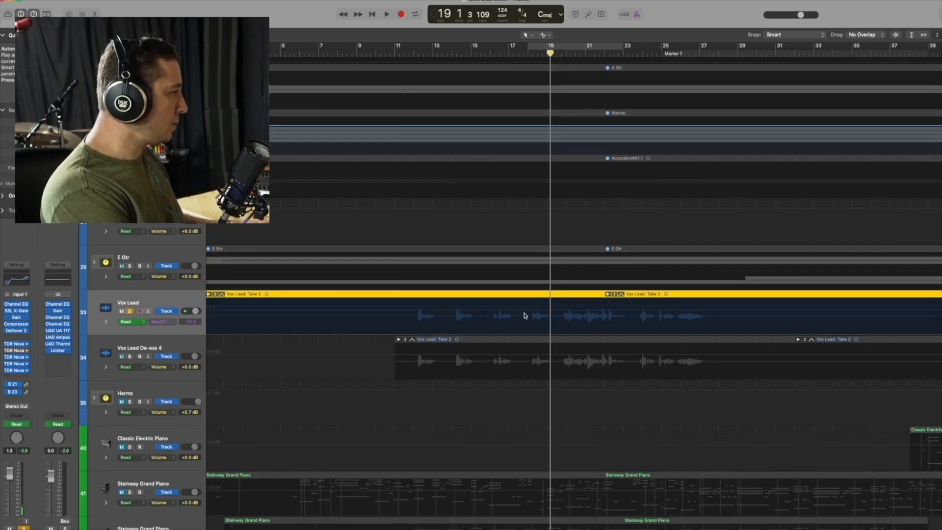
- Draw Band 2 Threshold automation on Vox Lead that stays at -15.3 from about bar 17.5 to 19 and at 0.0 elsewhere
click(522, 313)
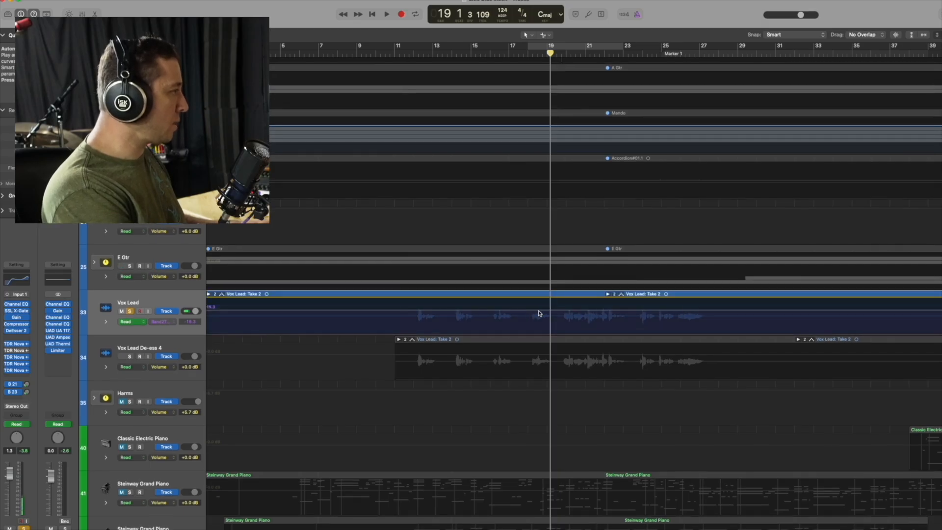
click(525, 310)
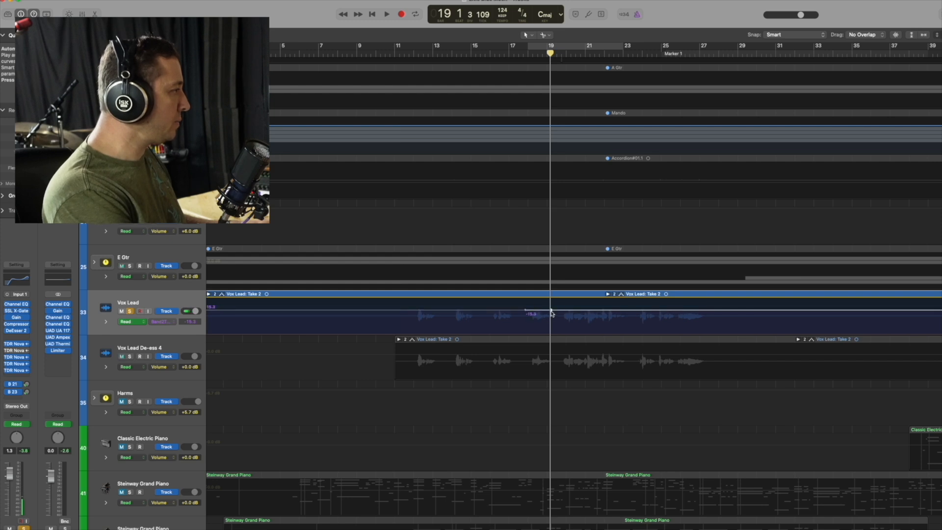
click(521, 311)
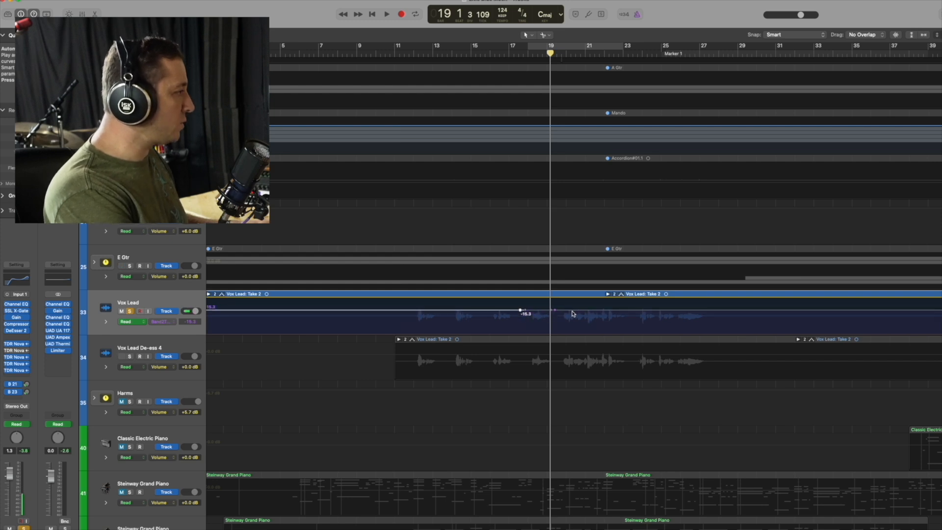
drag(504, 311, 505, 298)
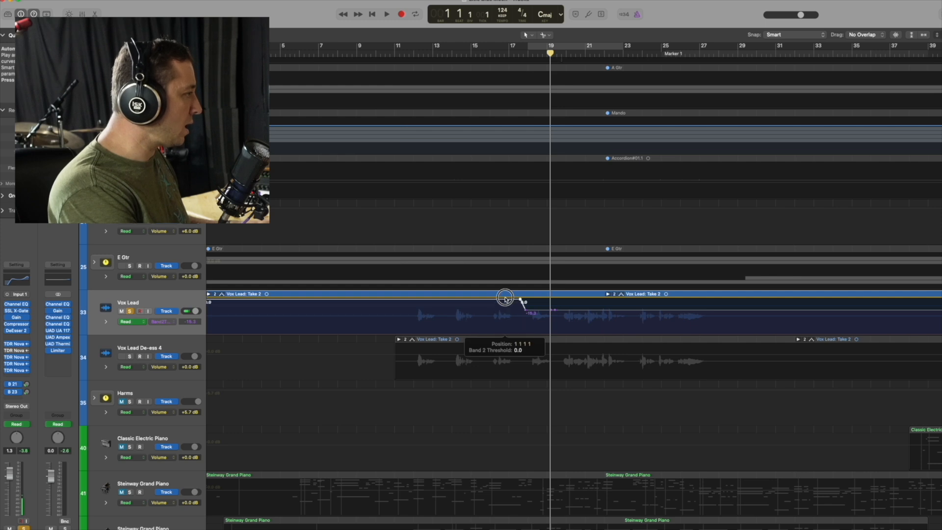
drag(558, 310, 563, 279)
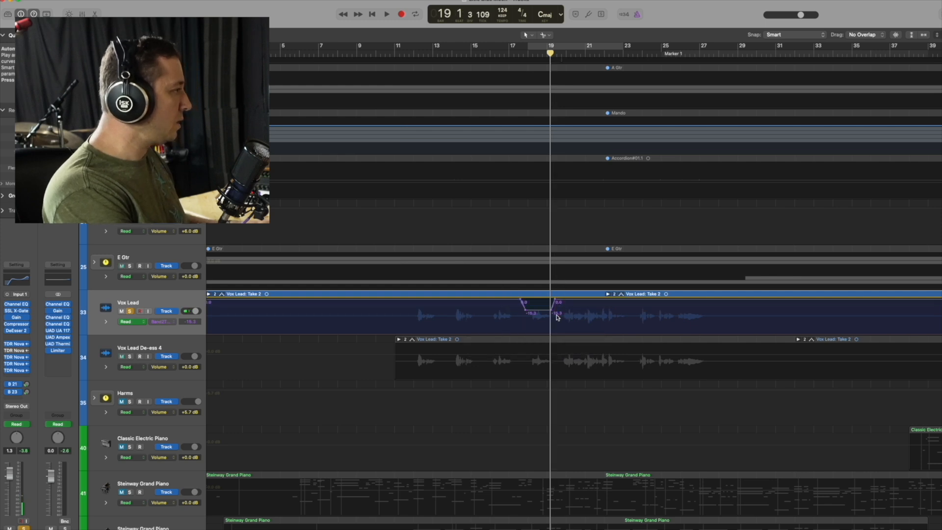
- Audition the automated vocal phrase from bar 16 and look over the later Vox Lead regions
click(480, 52)
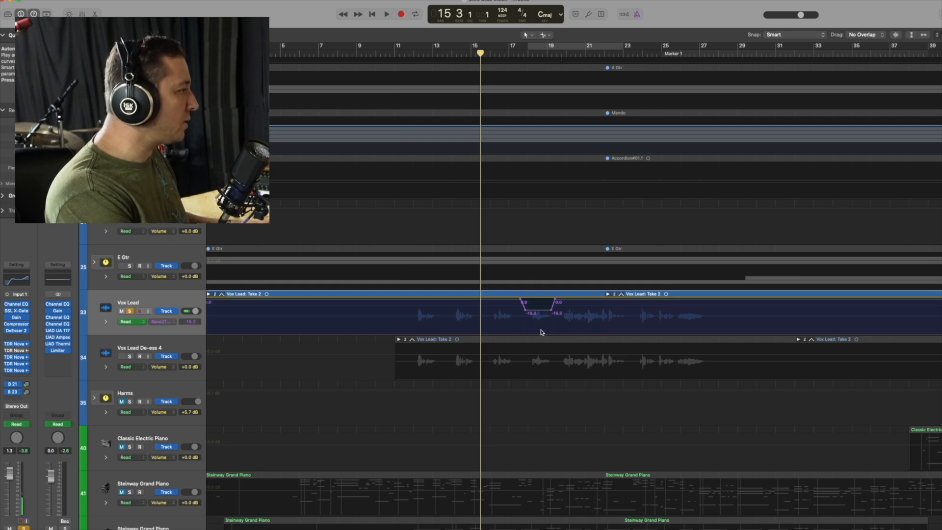
click(553, 53)
click(493, 53)
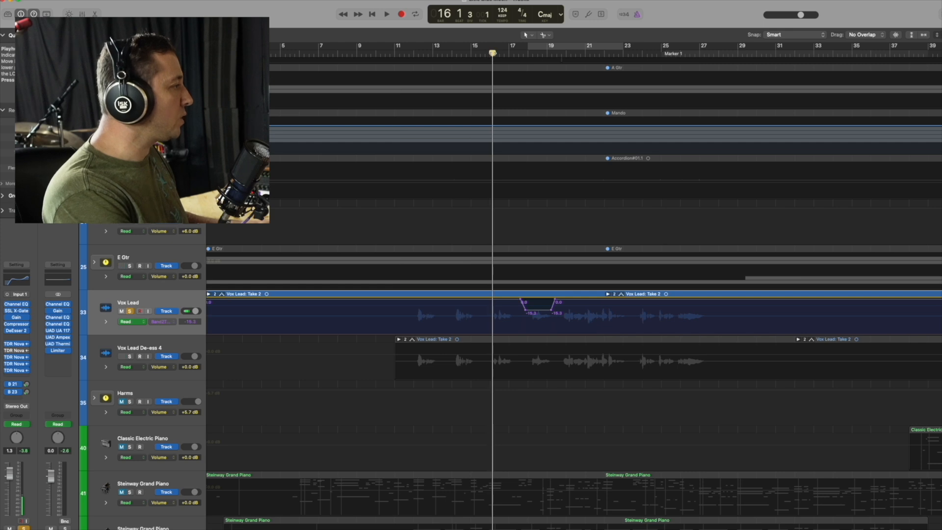
key(space)
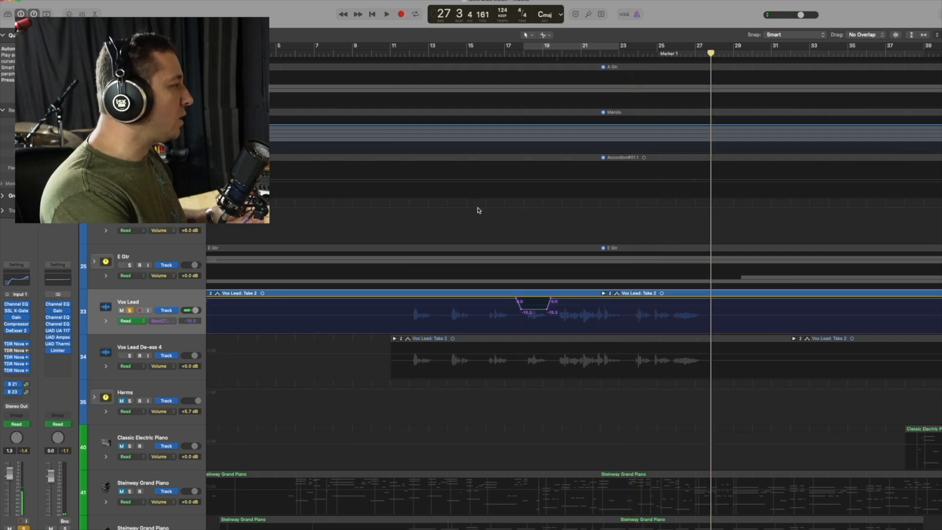
scroll(480, 208, right, 10)
scroll(613, 300, right, 7)
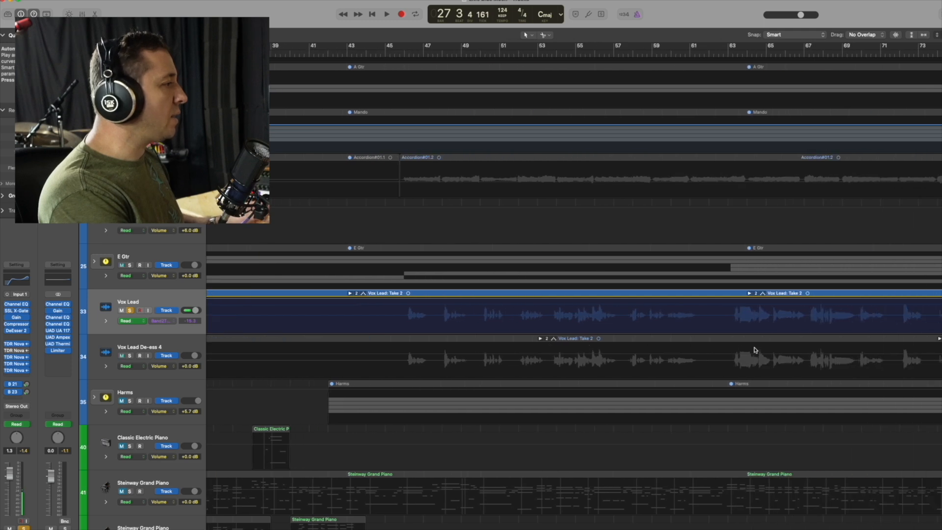
scroll(621, 306, left, 16)
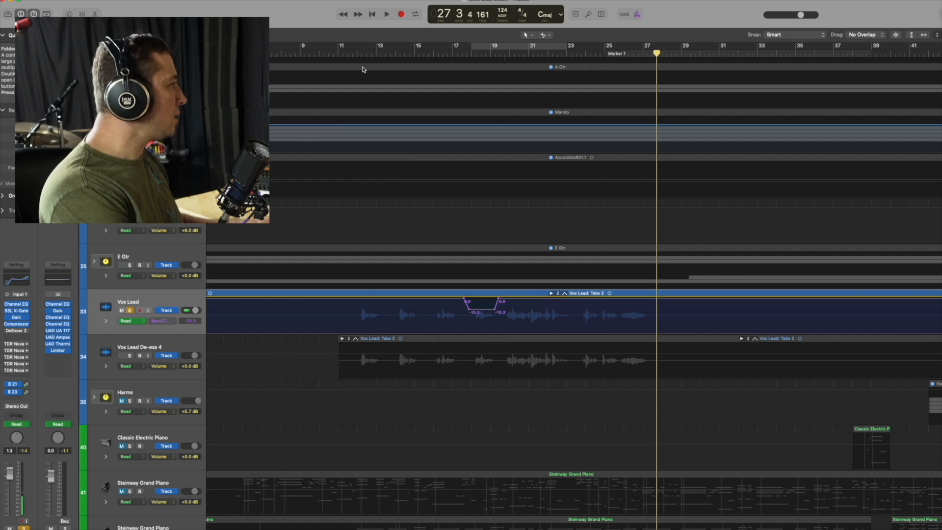
- Play the following vocal phrase and set a cycle range over it from about bar 21 to 23
key(space)
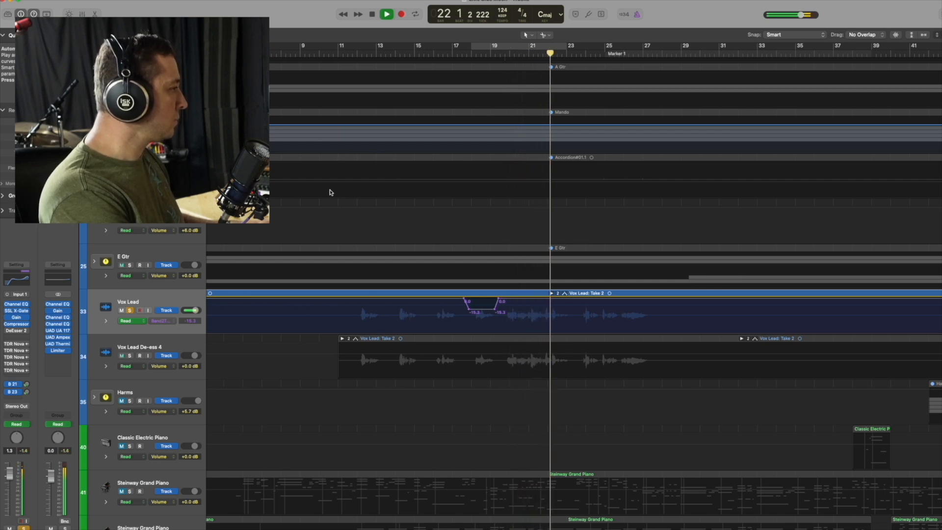
key(space)
mouse_move(514, 47)
mouse_down()
mouse_move(610, 46)
mouse_move(532, 48)
mouse_move(558, 47)
mouse_move(551, 51)
mouse_up()
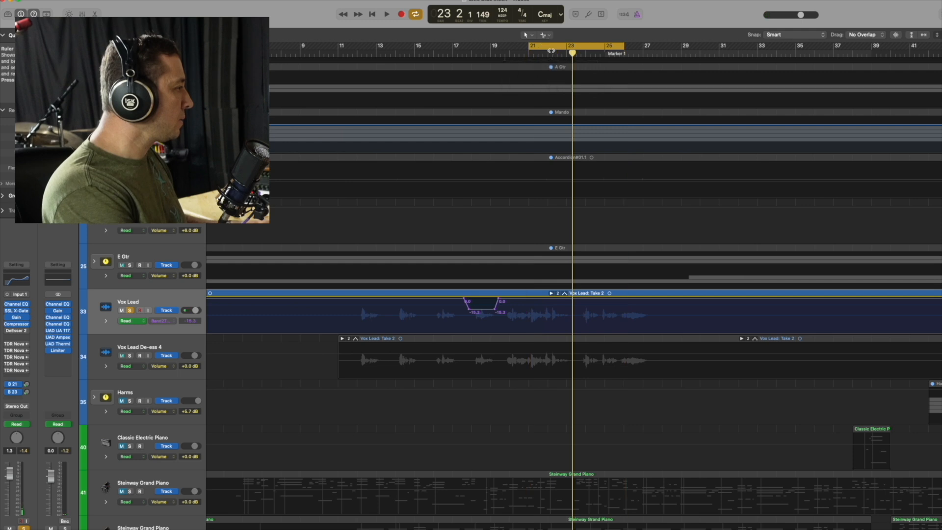
key(space)
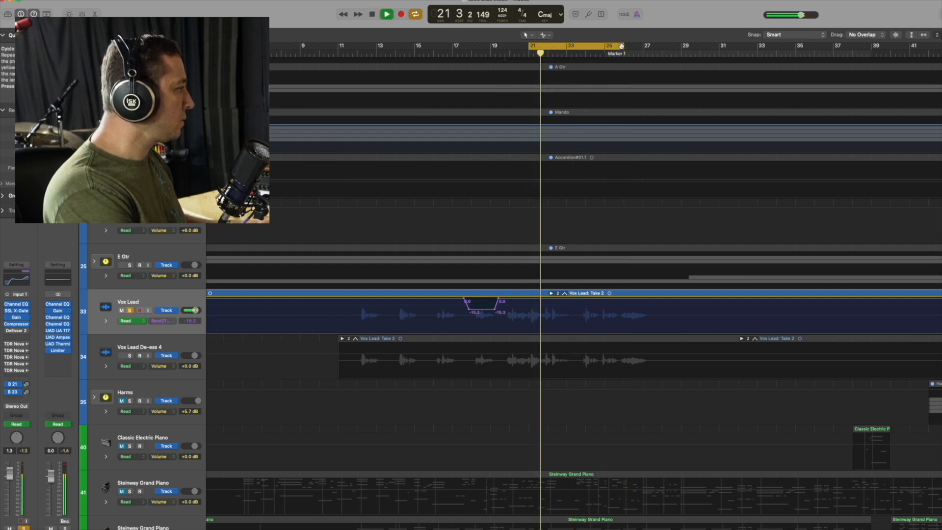
drag(576, 47, 571, 71)
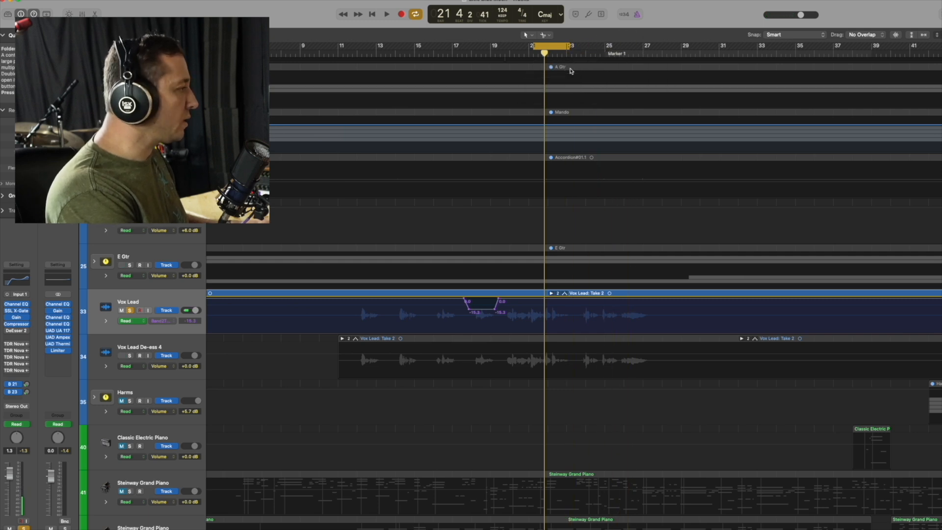
- Audition the cycled vocal phrase between bars 21 and 23
key(space)
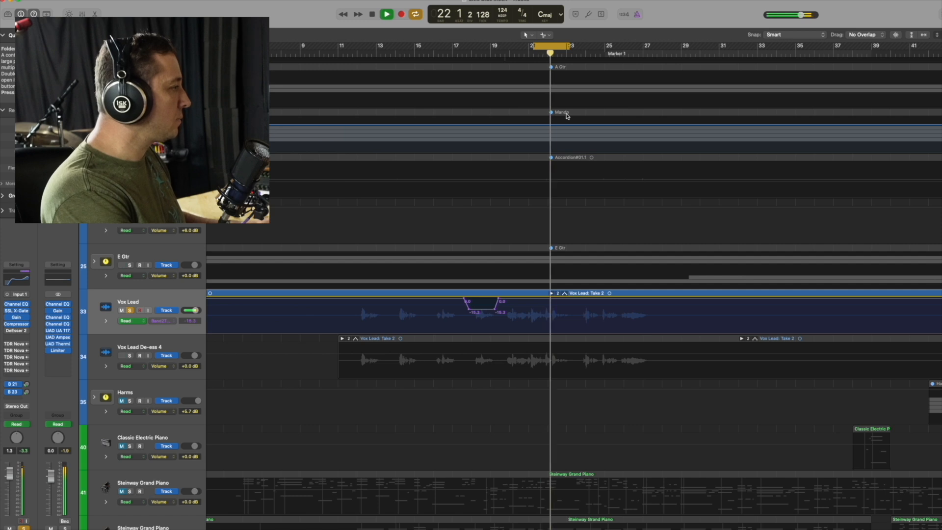
key(space)
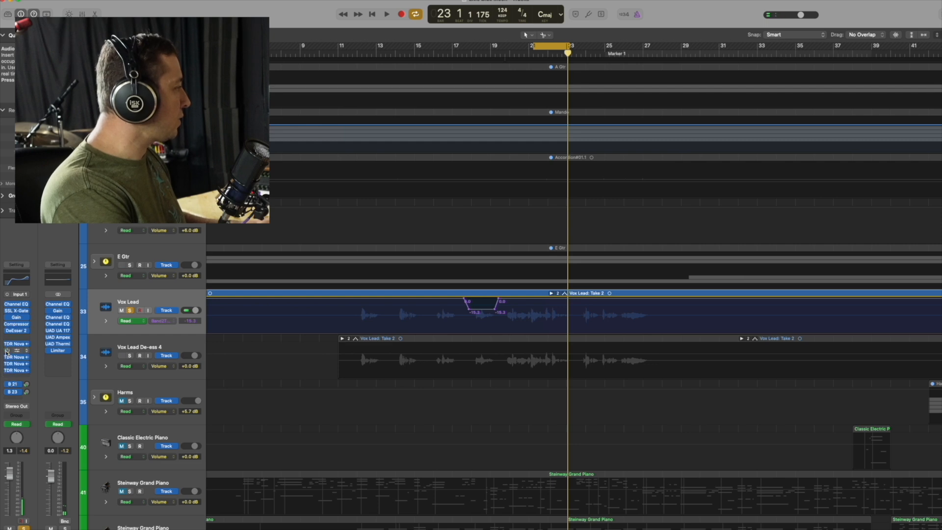
key(space)
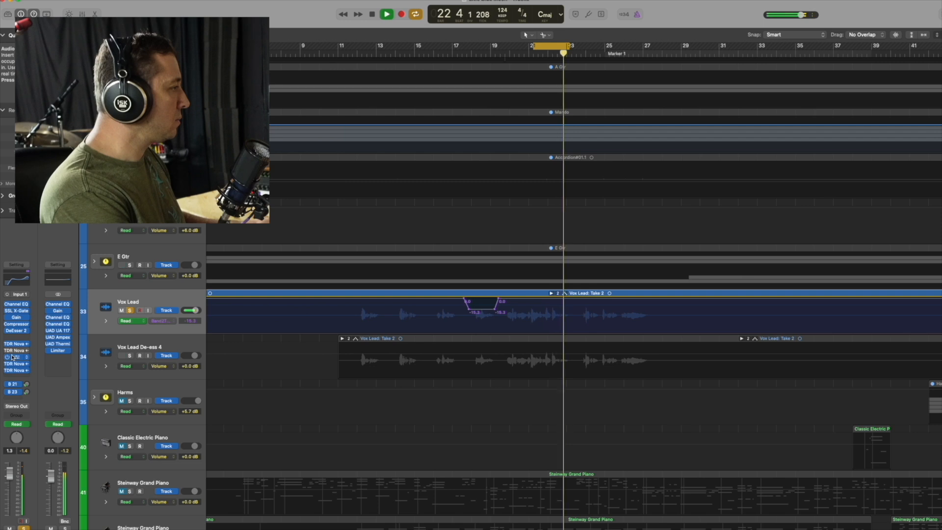
key(space)
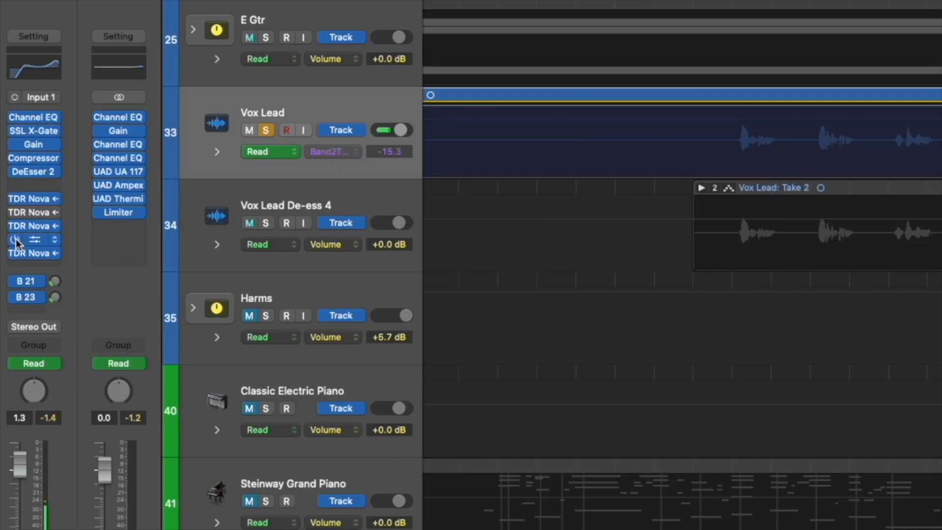
- Insert a sixth mono TDR Nova on Vox Lead and side-chain it from Vox Lead De-ess 4 (Audio 32)
click(23, 263)
mouse_move(35, 304)
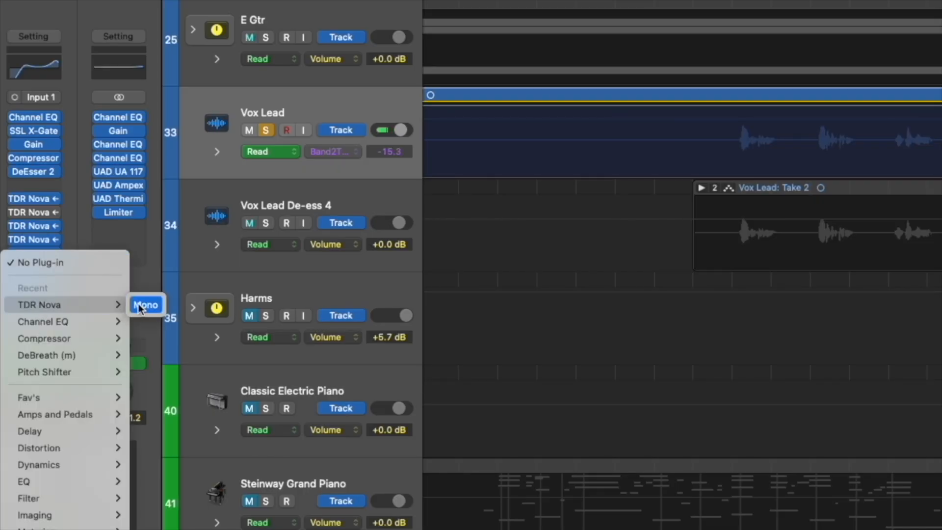
click(148, 307)
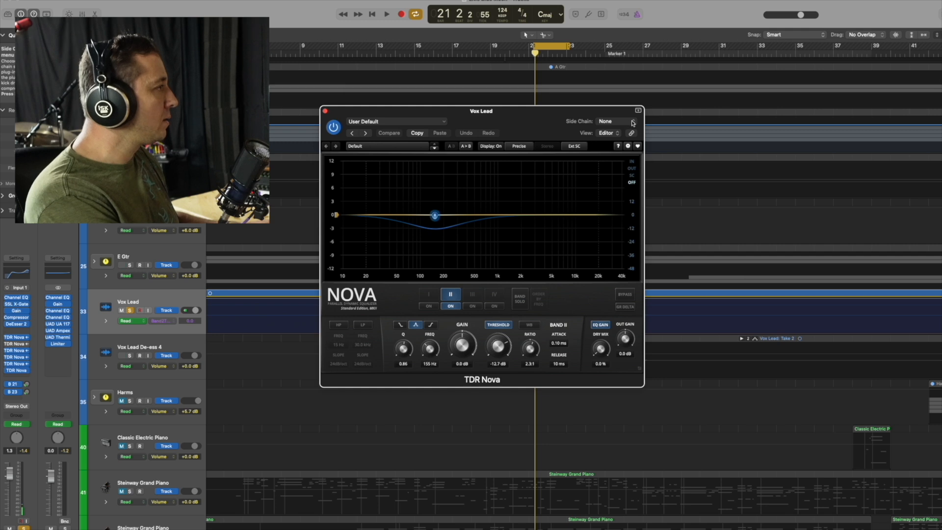
click(633, 122)
mouse_move(619, 136)
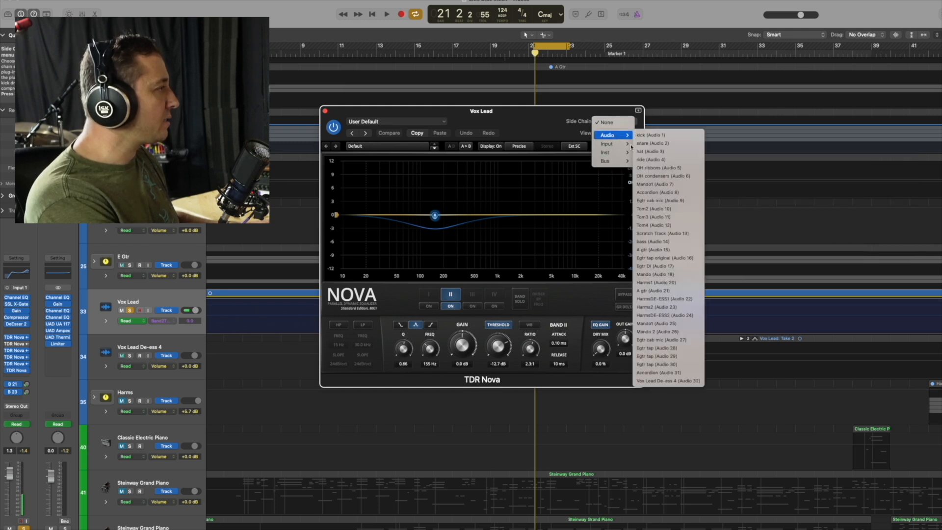
click(658, 381)
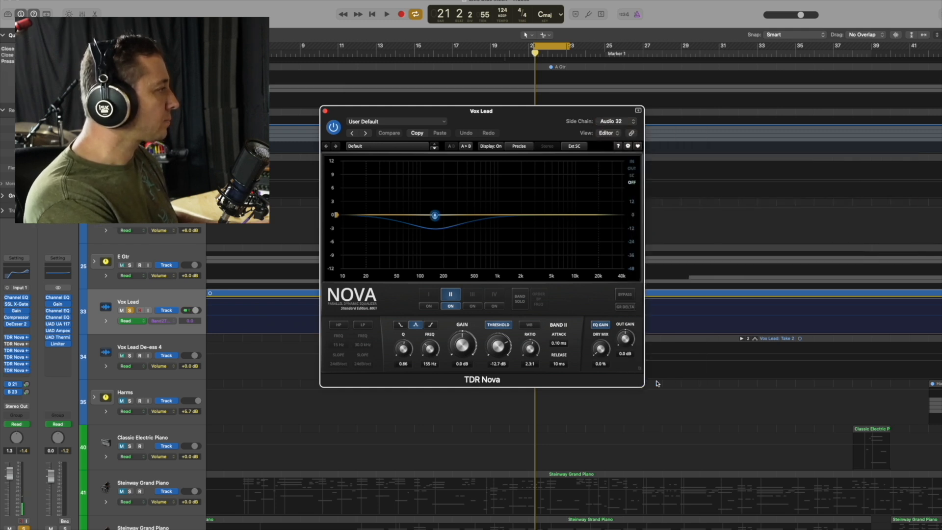
- Move the new TDR Nova's band II to 11.6 kHz and lower its ratio to 0.6:1, auditioning the cycled phrase after each change
drag(435, 215, 582, 216)
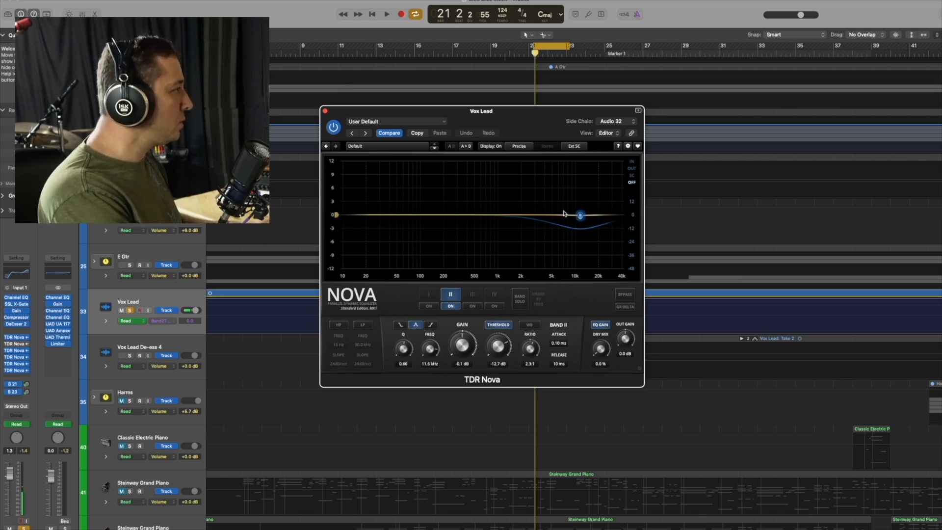
key(space)
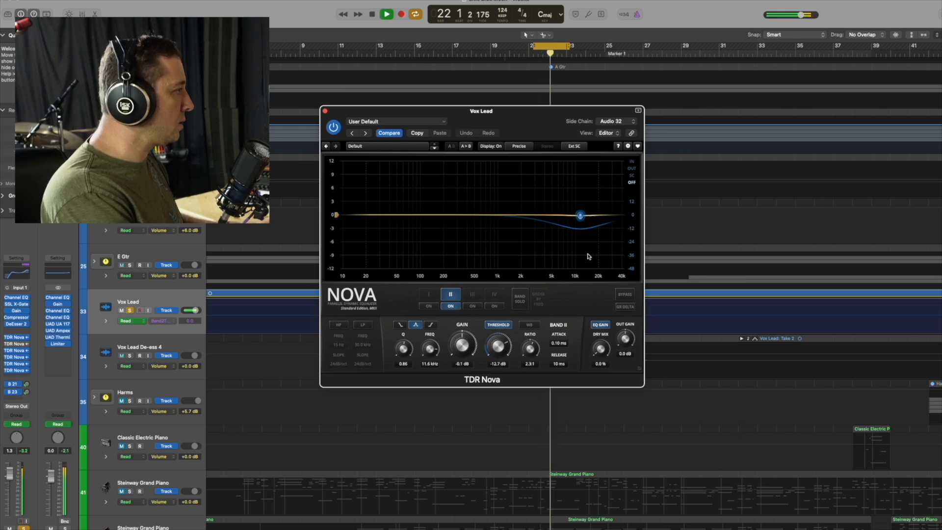
key(space)
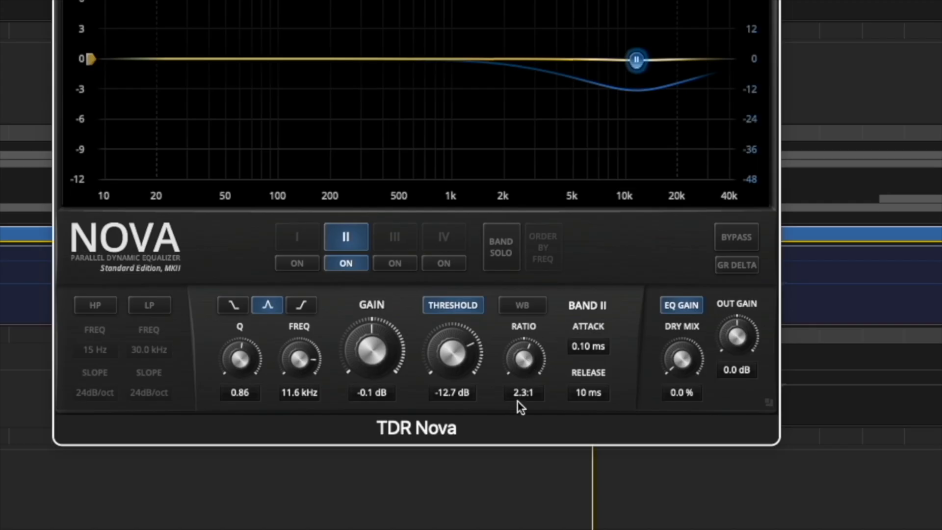
drag(525, 361, 516, 527)
drag(525, 363, 522, 514)
drag(523, 359, 516, 480)
key(space)
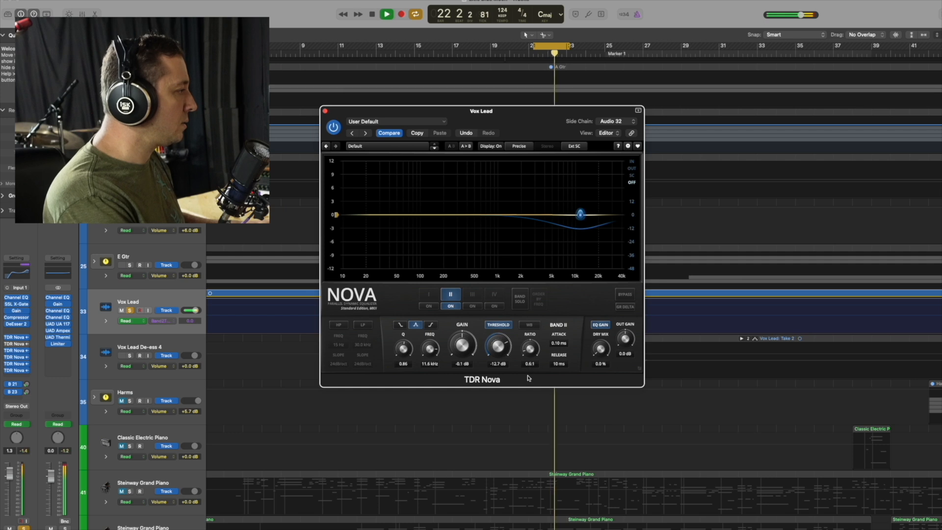
key(space)
- Lower band II's threshold to -21.4 dB and audition the cycled phrase
drag(499, 346, 501, 407)
key(space)
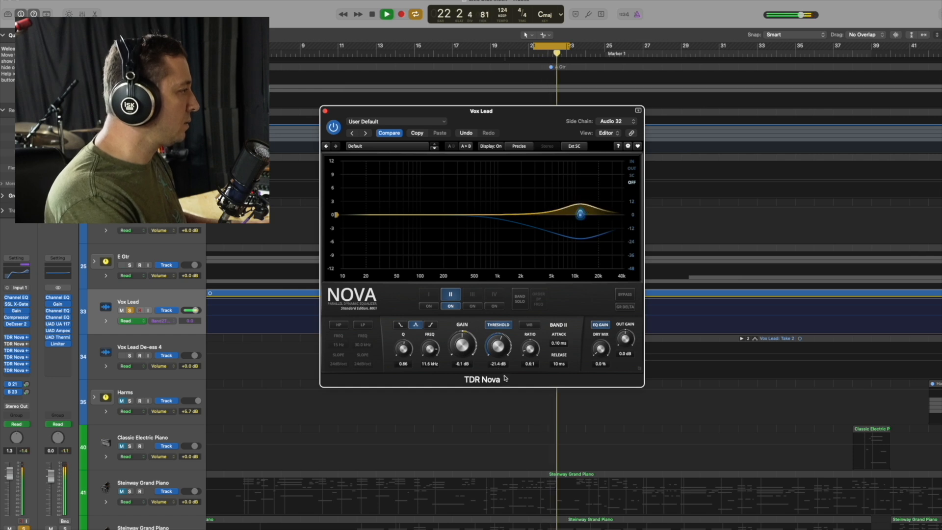
key(space)
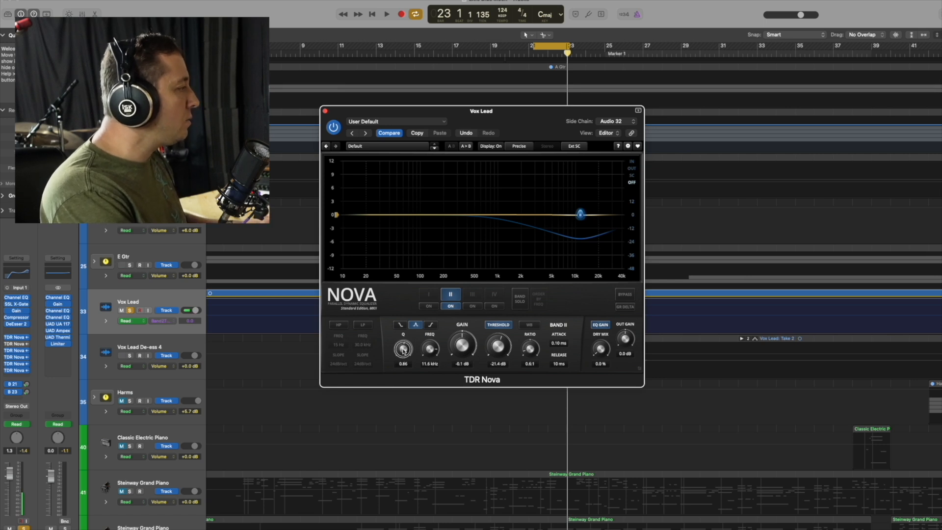
- Narrow band II to a Q of 5.61 at 5.3 kHz and audition the cycled phrase
drag(402, 365, 416, 191)
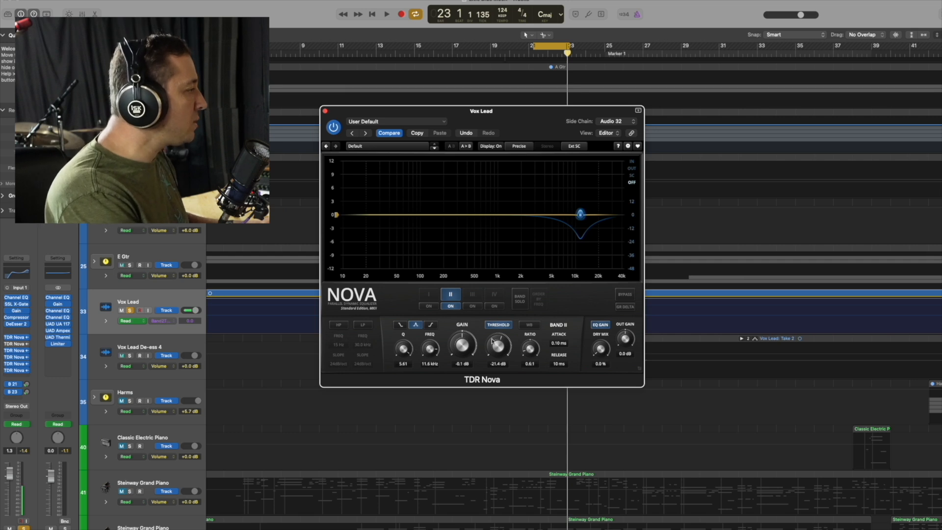
drag(429, 350, 428, 418)
key(space)
key(space)
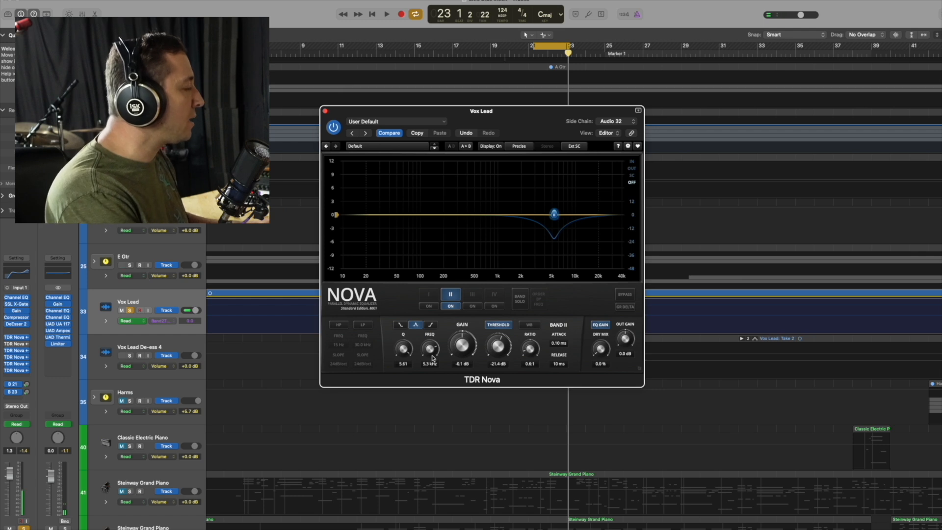
key(space)
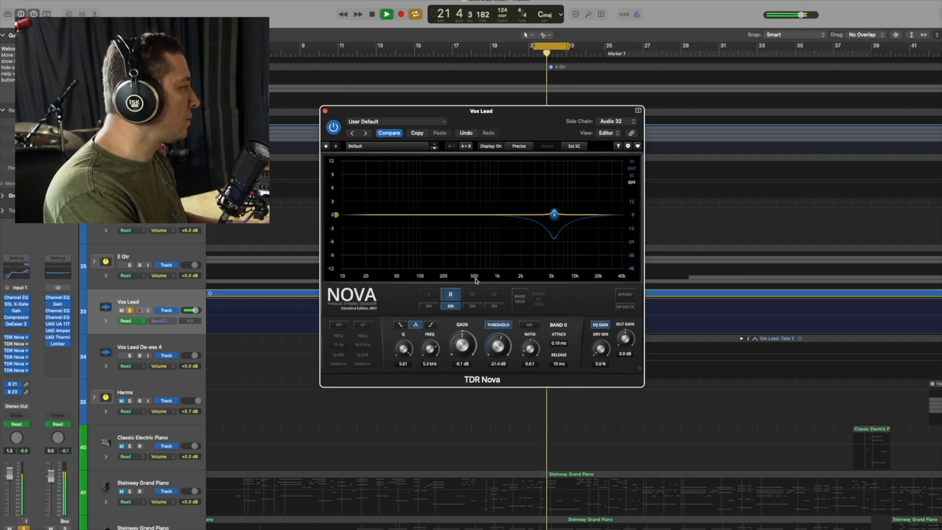
- Solo band II of the TDR Nova and audition the cycled phrase through that band alone
key(space)
click(521, 303)
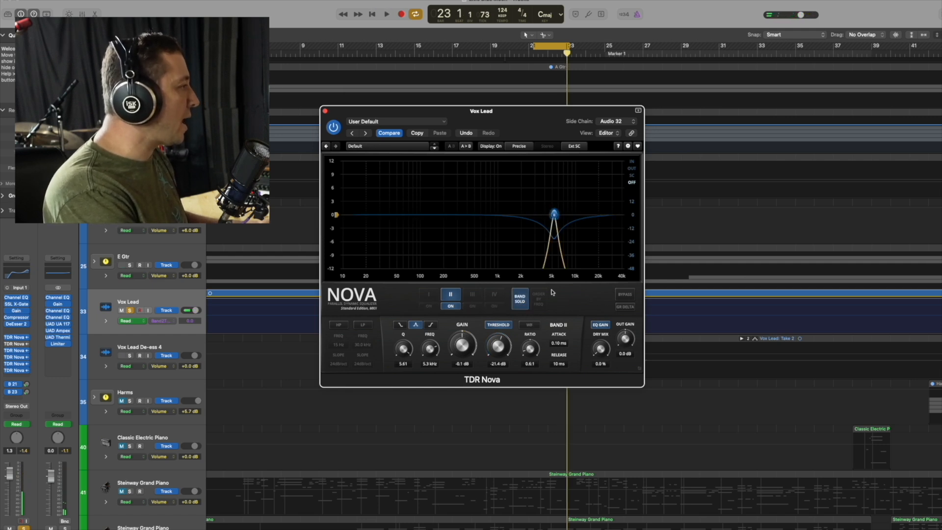
key(space)
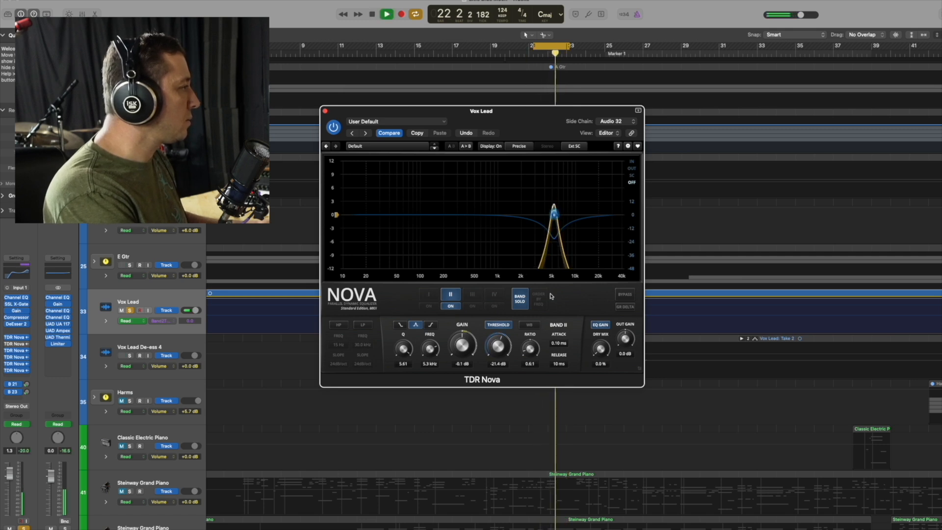
key(space)
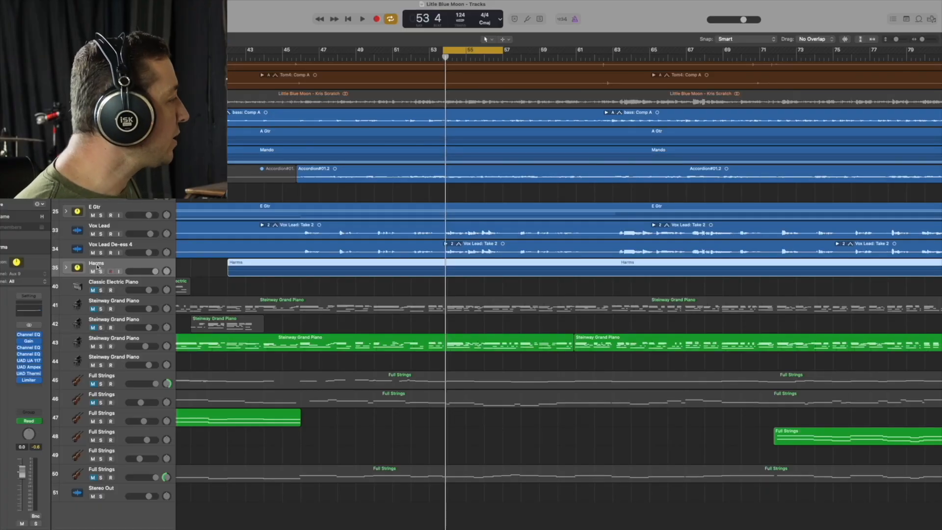
- Expand the Harms track stack and inspect its Harms1, Harms2, HarmsDE-ESS1 and HarmsDE-ESS2 tracks
click(66, 268)
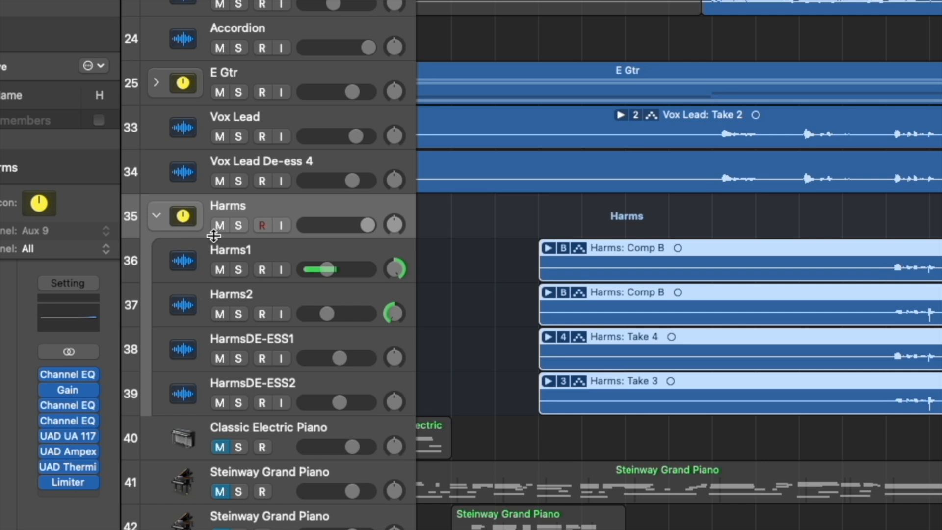
click(271, 258)
click(274, 299)
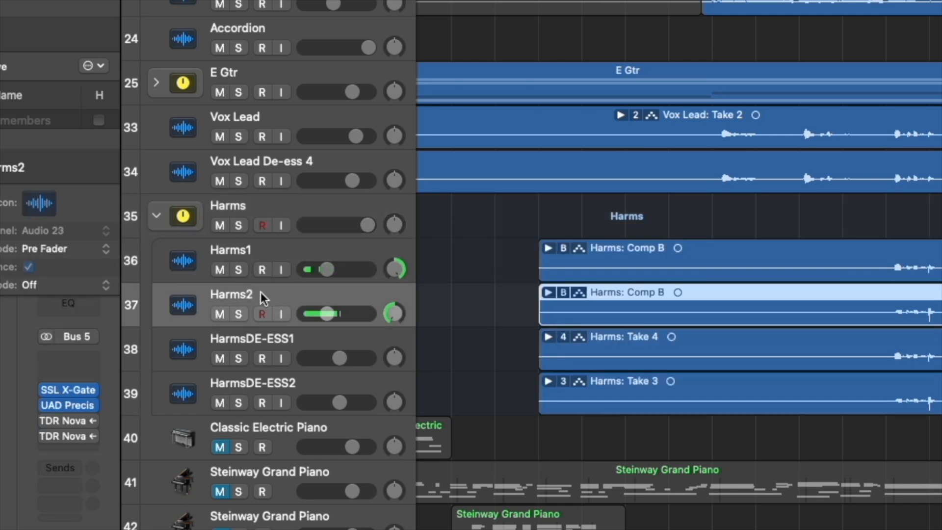
click(356, 340)
click(320, 384)
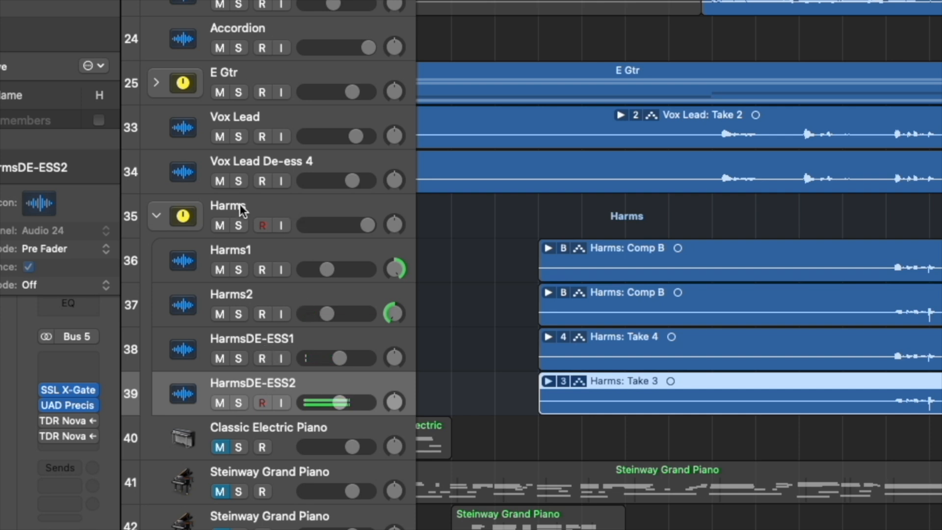
- Audition Vox Lead in solo over the cycled passage and clear its solo
click(239, 137)
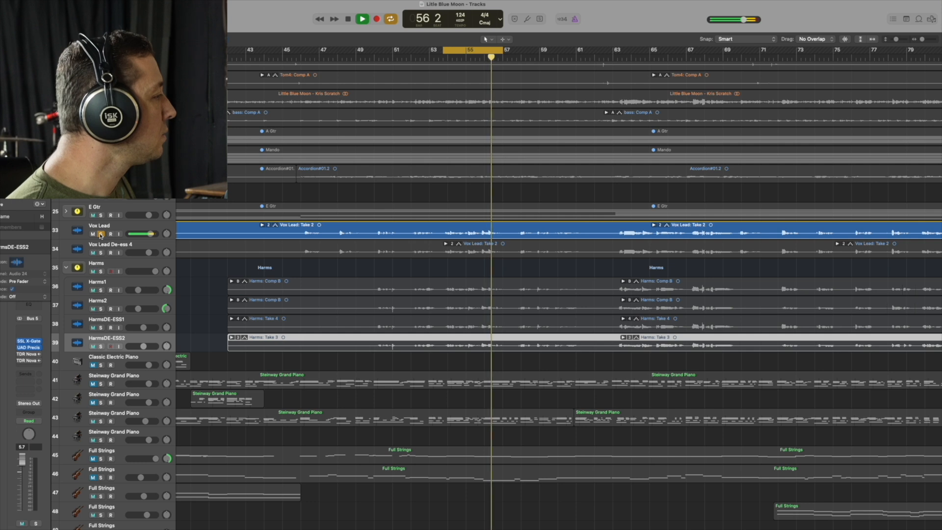
key(space)
click(101, 234)
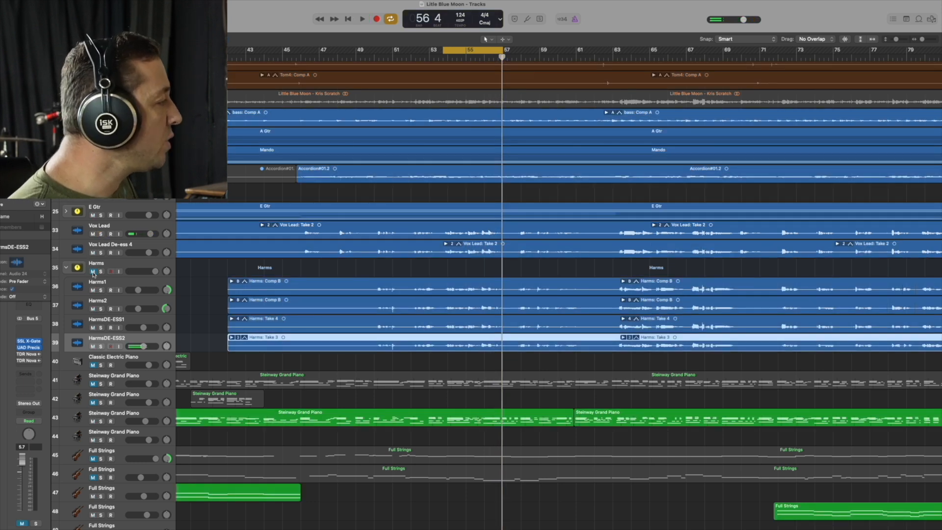
- Compare the cycled passage in the full mix with the Harms stack muted and unmuted
key(space)
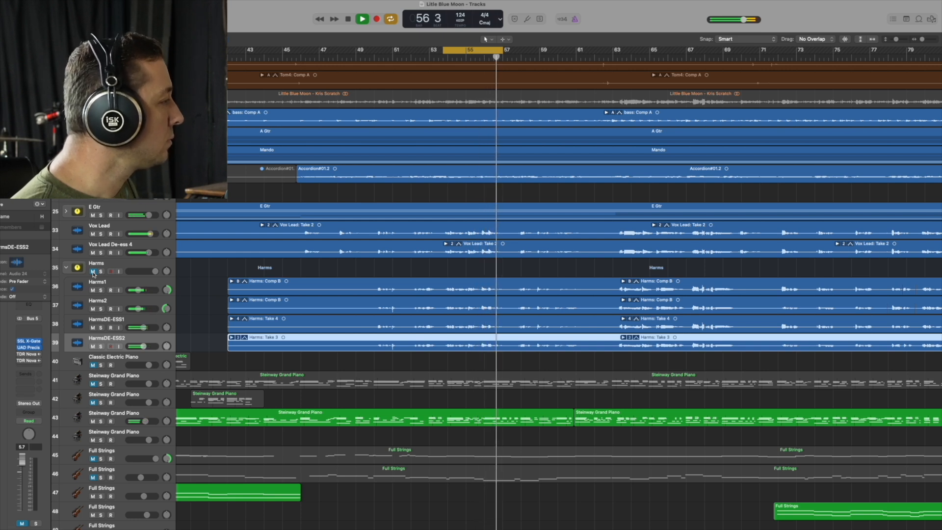
key(space)
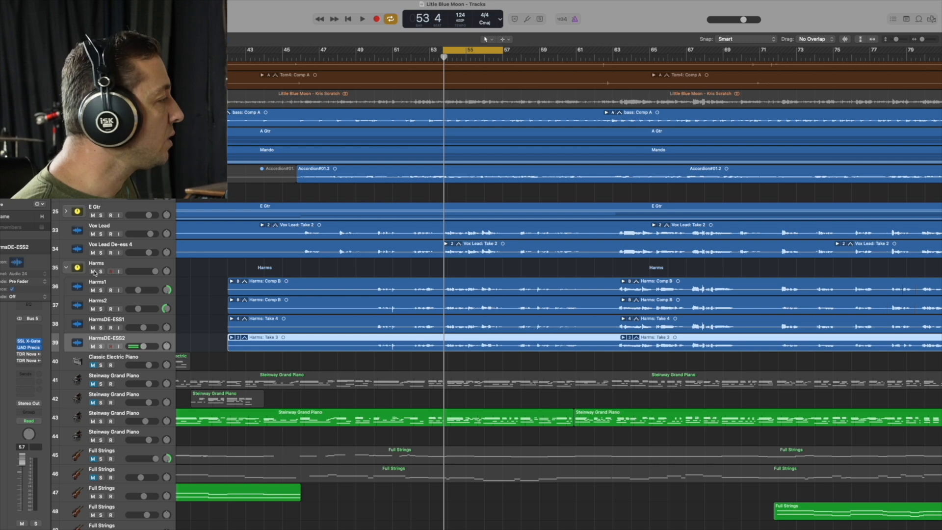
key(Up)
key(Up)
key(space)
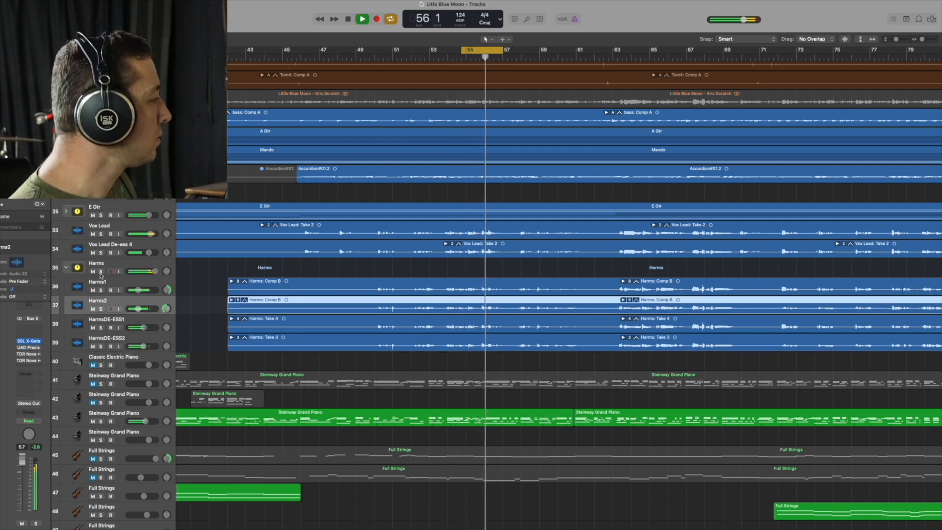
key(space)
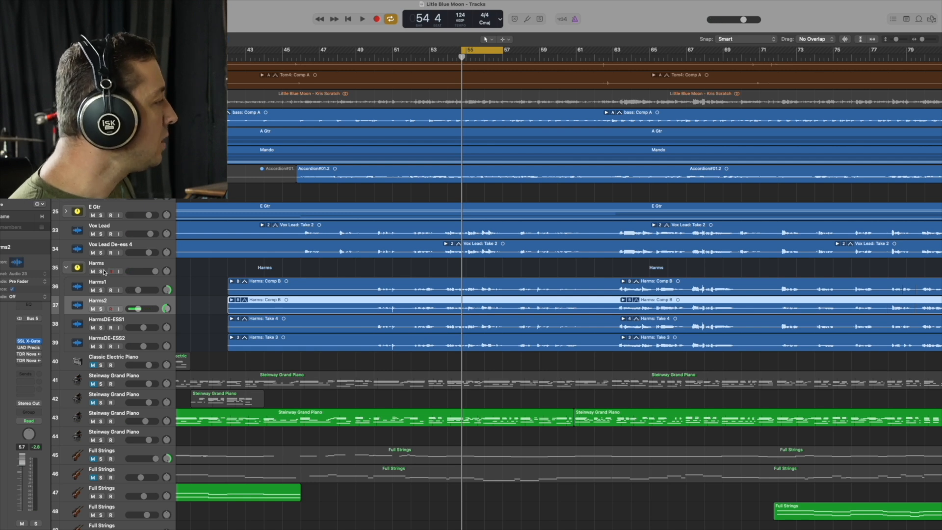
- Review the Harms stack's channel strip and its Harms1 and Harms2 tracks, and play the cycled passage in the full mix
click(109, 267)
scroll(109, 267, down, 1)
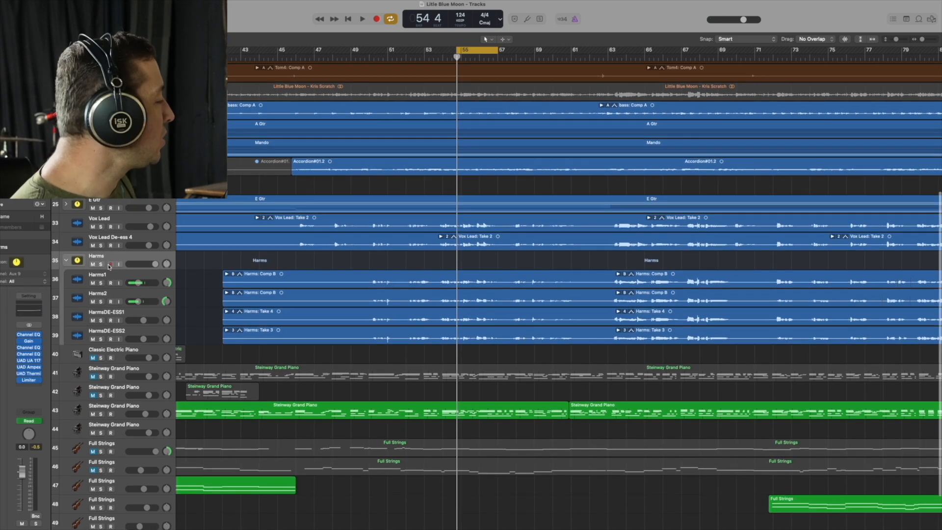
click(112, 277)
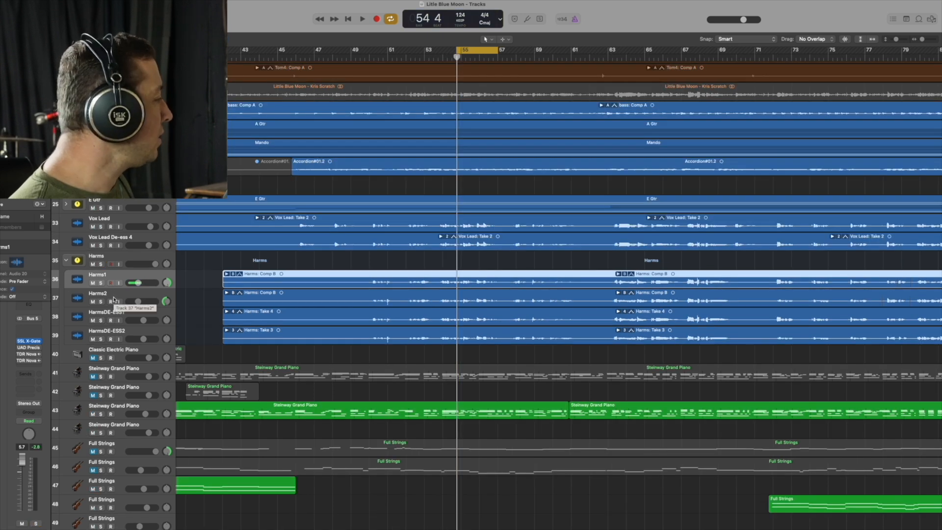
click(102, 296)
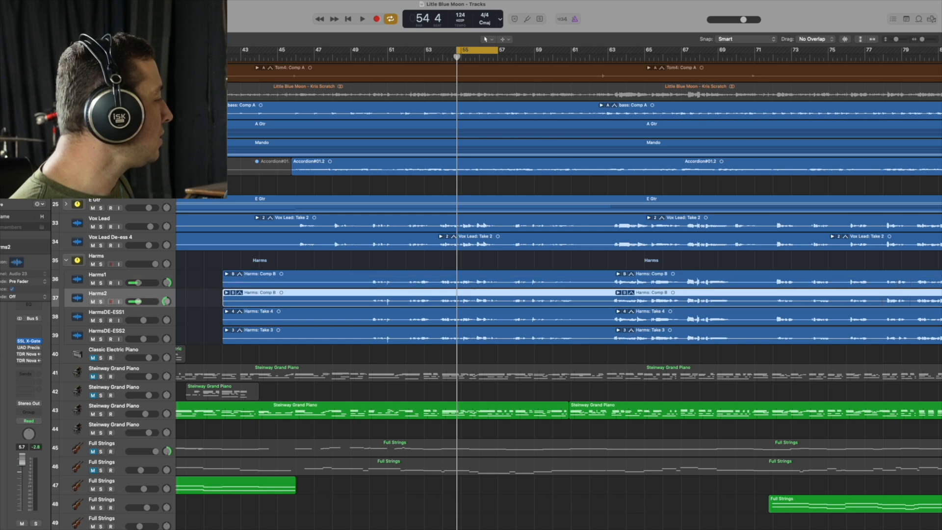
key(space)
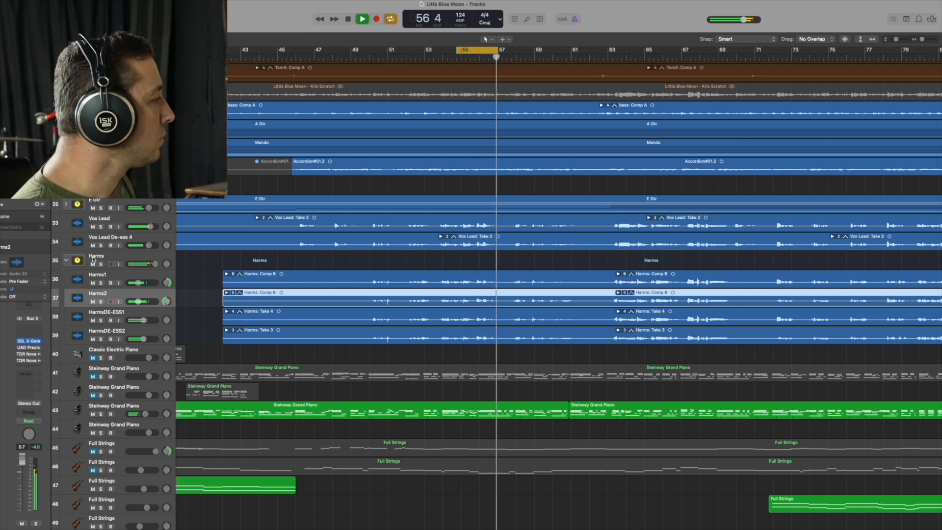
key(space)
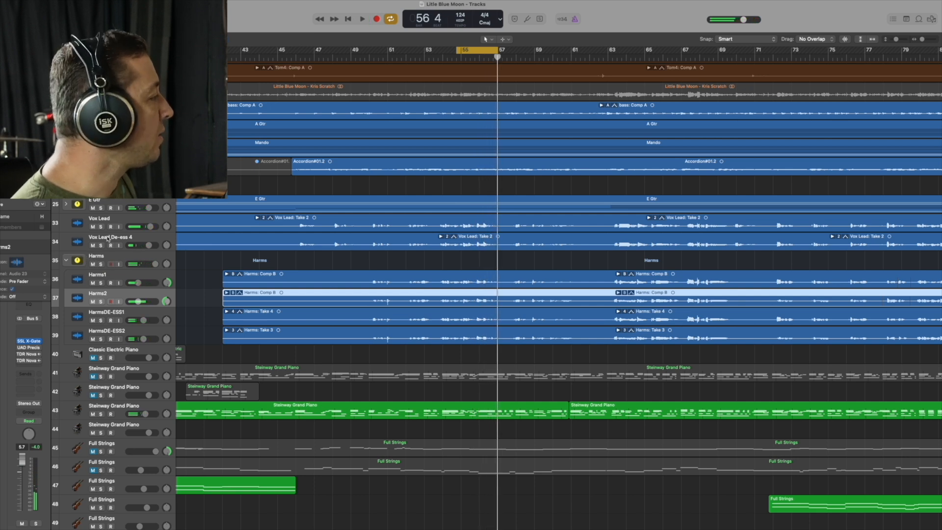
- Audition the Harms stack in solo and enable the two bypassed TDR Nova inserts on the harmony vocals
click(101, 265)
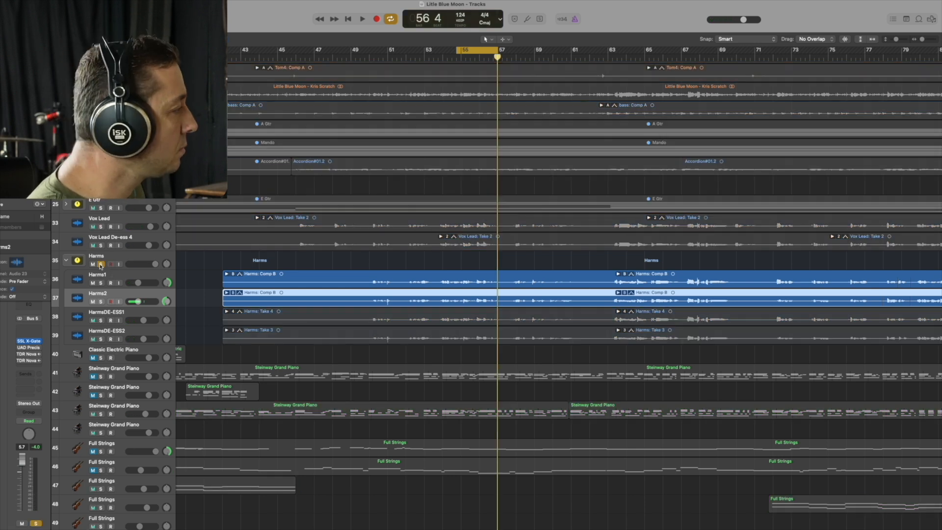
key(space)
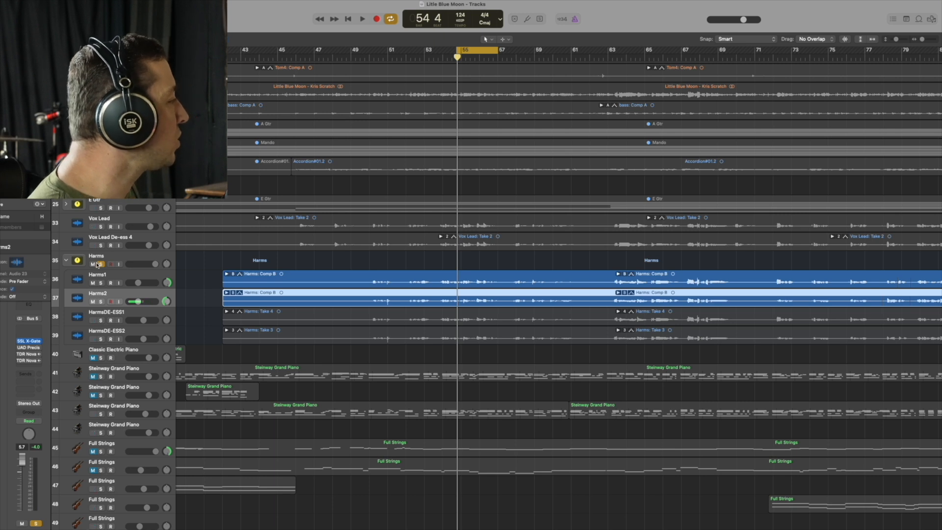
click(112, 263)
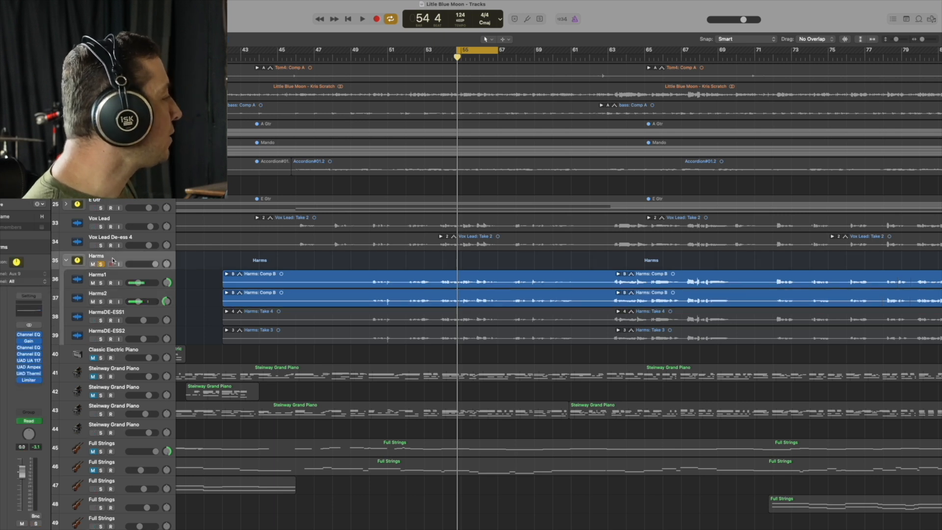
click(113, 282)
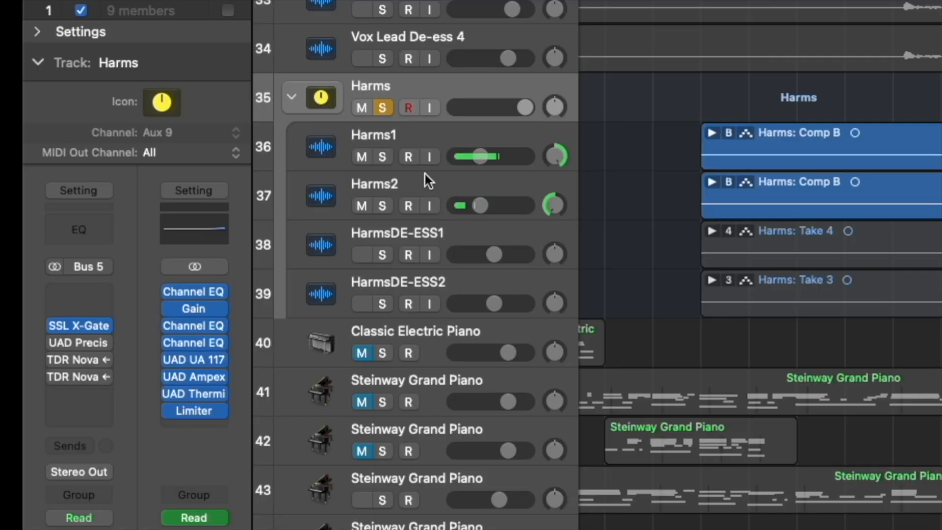
mouse_move(78, 359)
mouse_down()
mouse_move(162, 371)
mouse_move(79, 377)
mouse_up()
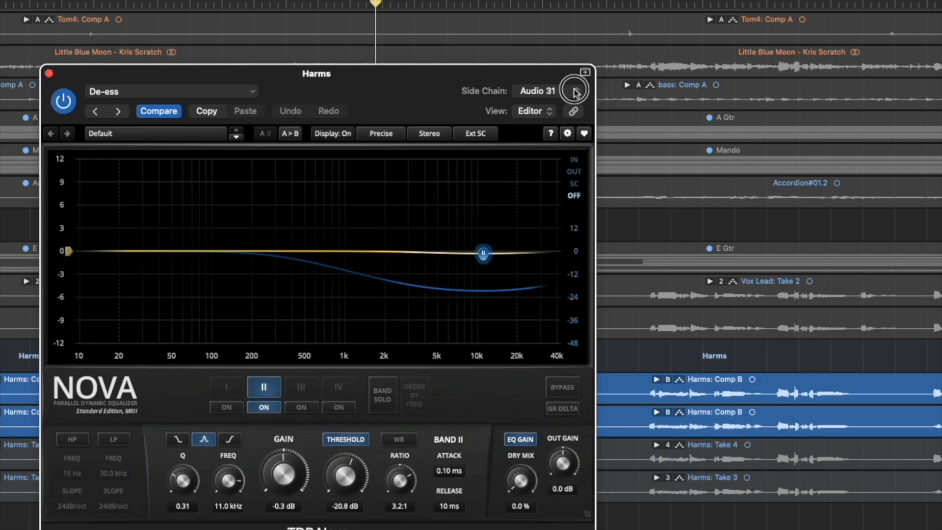
- Set the side chain of the harmony TDR Nova with the 0.31 Q band to Audio 32 and close the plug-in
click(575, 91)
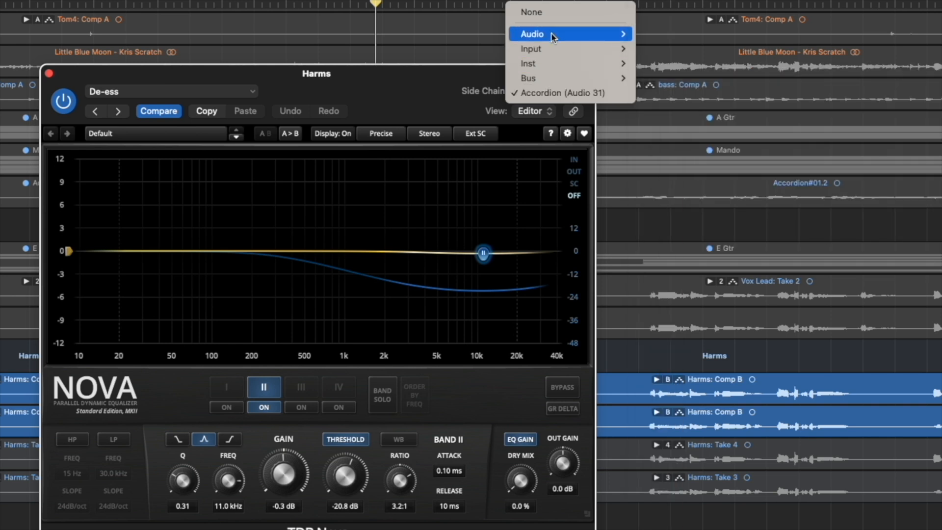
mouse_move(595, 39)
click(706, 469)
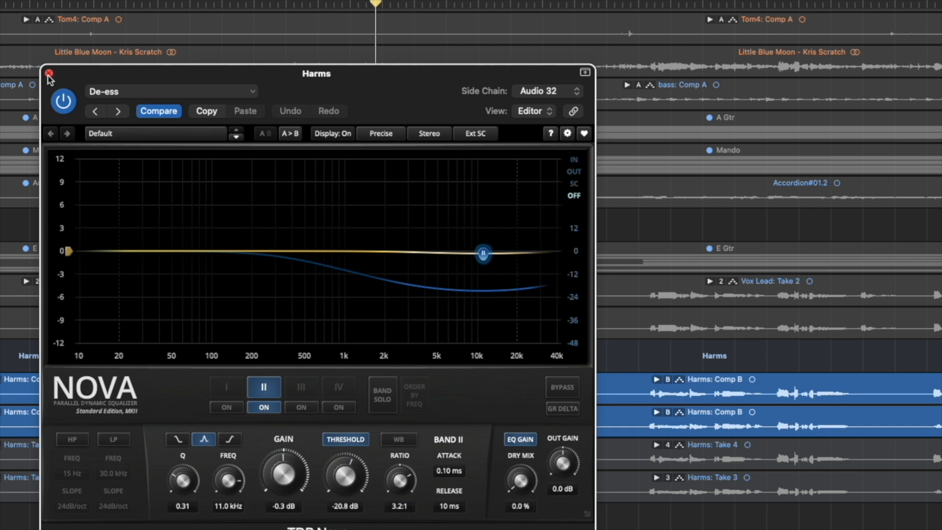
click(49, 73)
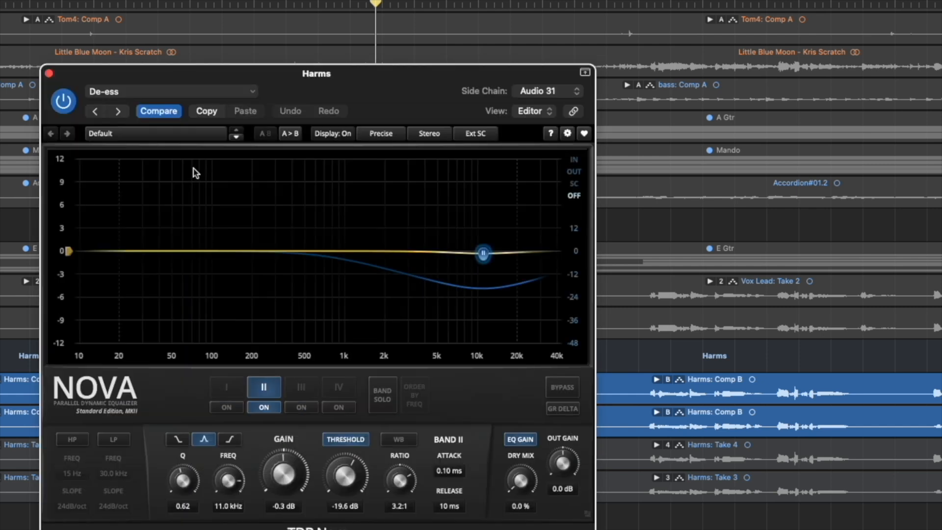
- Set the side chain of the harmony TDR Nova with the 0.62 Q band to Audio 32 and close the plug-in
click(578, 95)
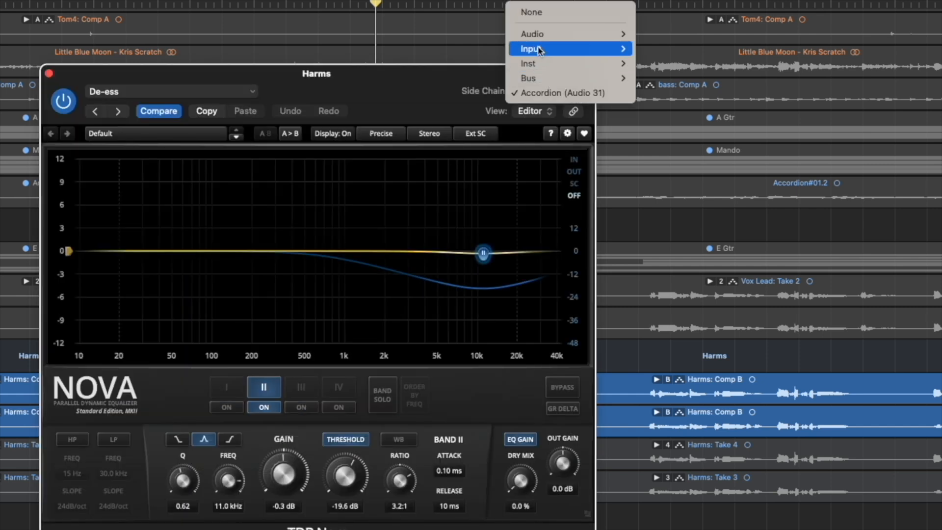
mouse_move(550, 35)
click(683, 468)
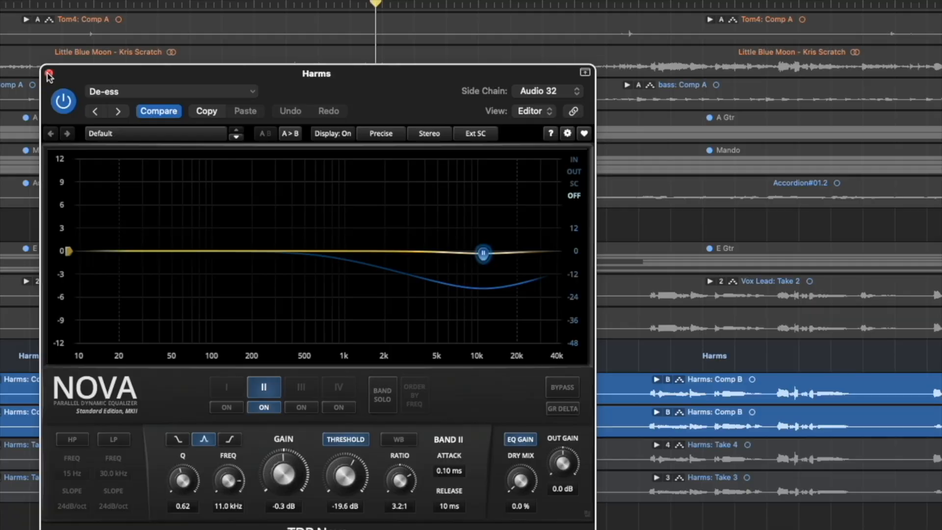
click(49, 74)
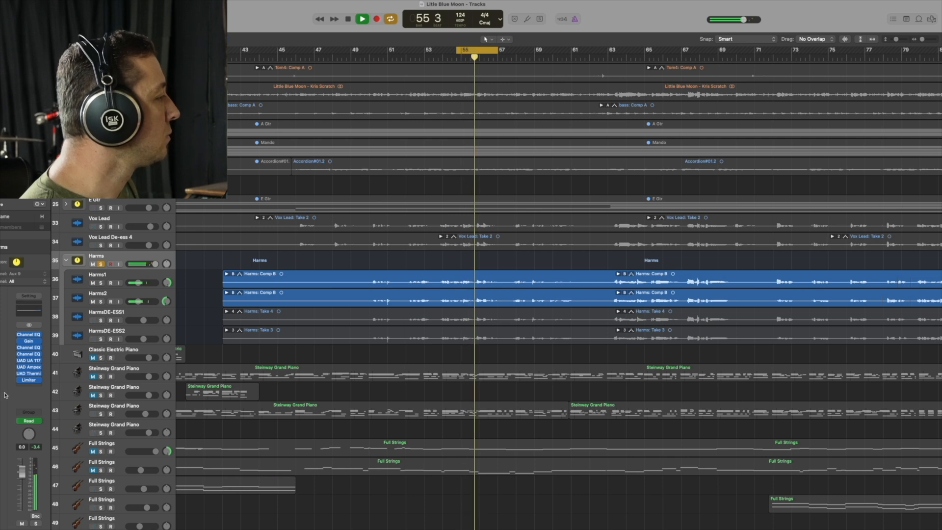
- Audition the soloed Harms stack over the cycled passage with its side-chained de-essing
key(space)
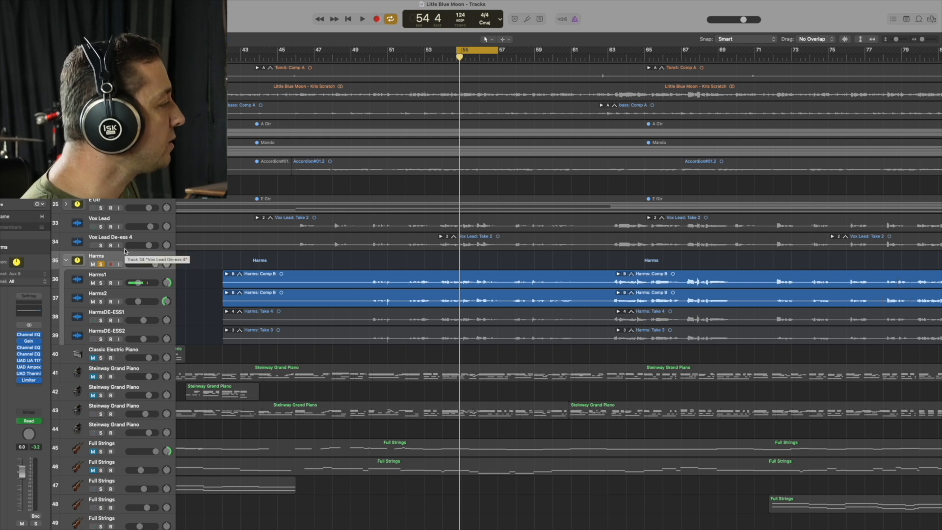
key(space)
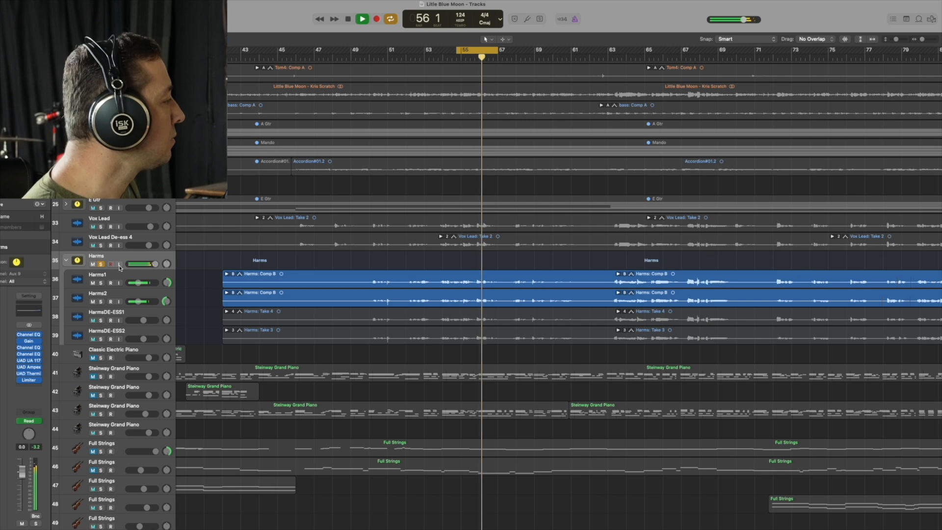
key(space)
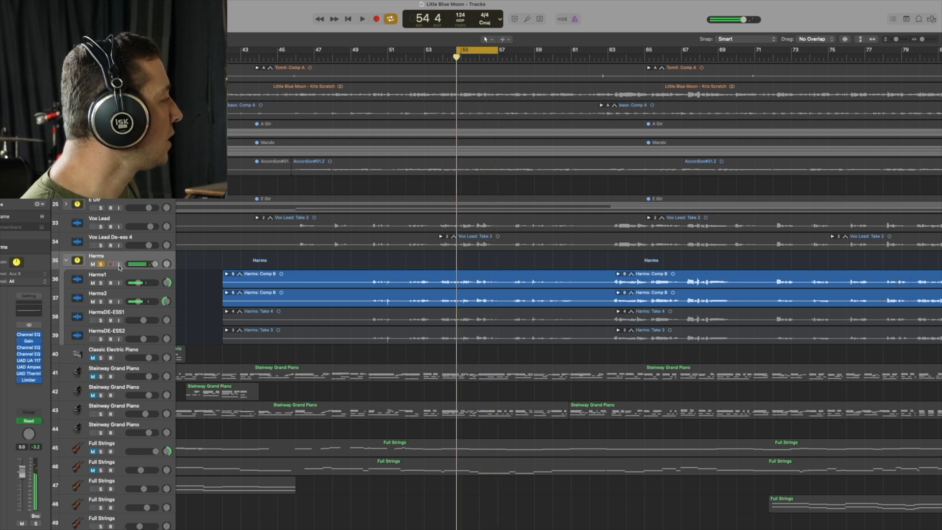
- Solo Vox Lead together with the Harms stack, and clear both solos
click(101, 227)
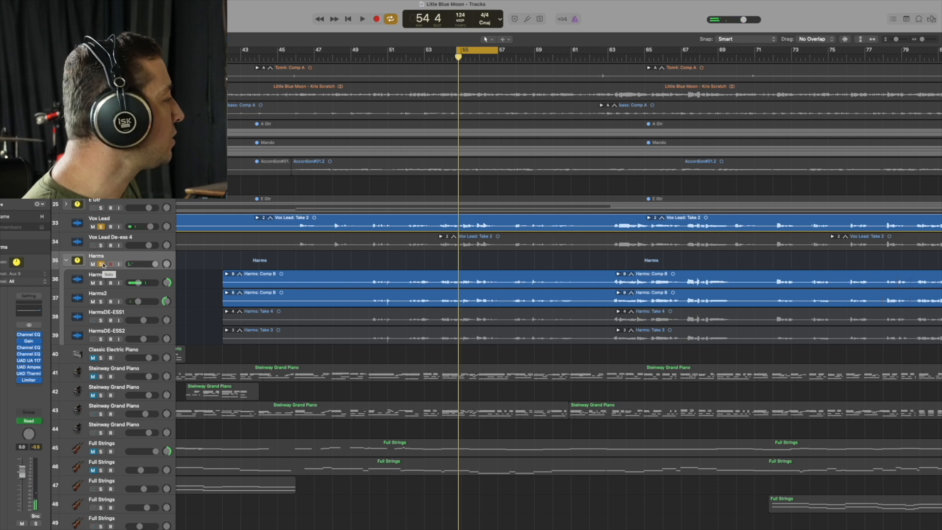
click(101, 264)
click(101, 226)
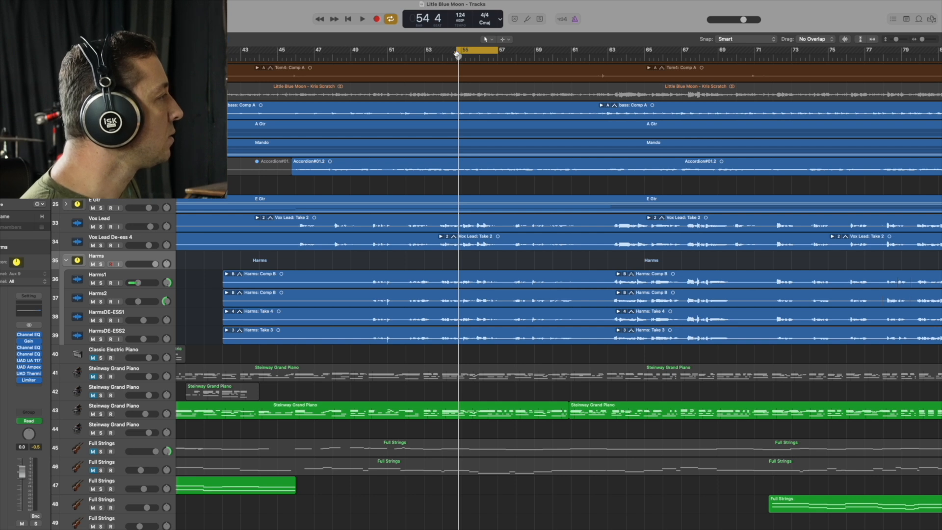
- Extend the cycle range's start back to about bar 53.5 and audition the passage in the full mix
drag(456, 51, 436, 54)
key(space)
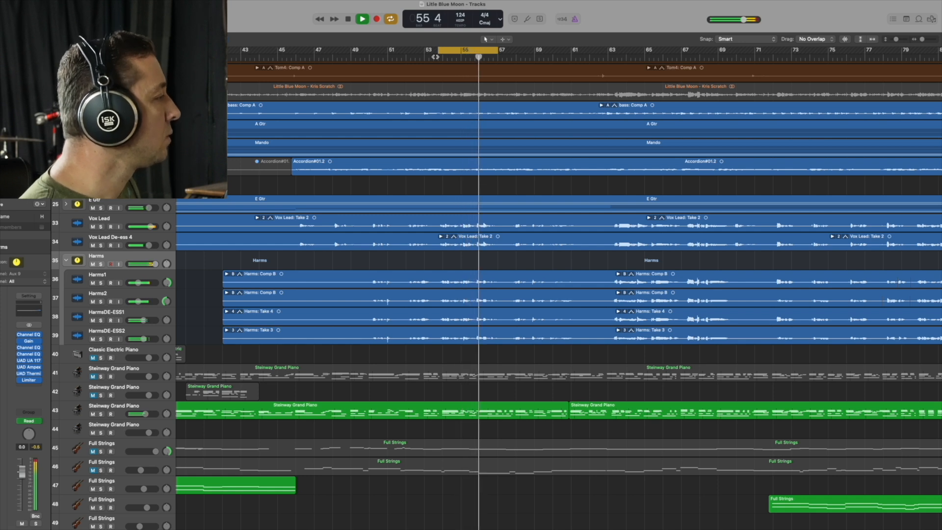
key(space)
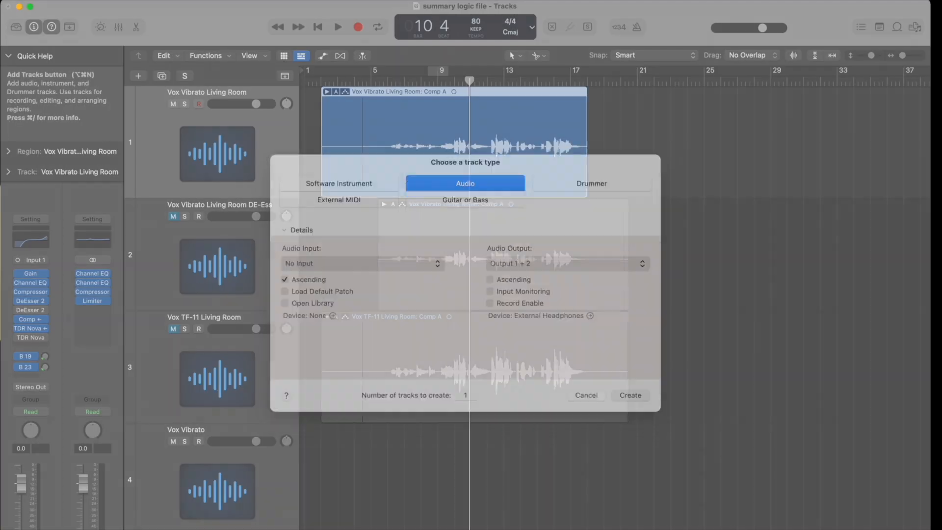
- Create one new audio track and copy the Vox Vibrato Living Room region onto it
key(Return)
drag(368, 196, 373, 237)
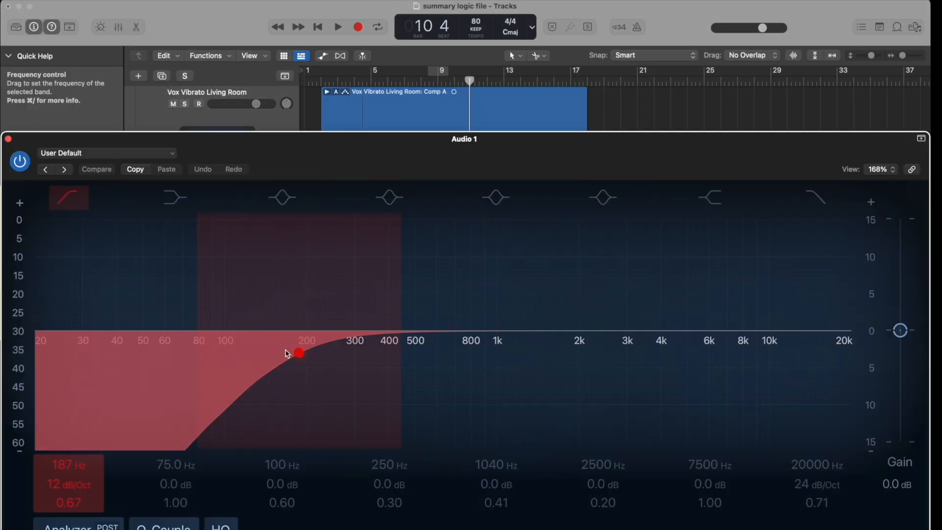
- Set the new track's Channel EQ to a 5300 Hz low cut and a 10300 Hz high cut, both 48 dB/Oct, and close it
drag(299, 351, 696, 347)
drag(849, 349, 773, 349)
drag(48, 481, 48, 467)
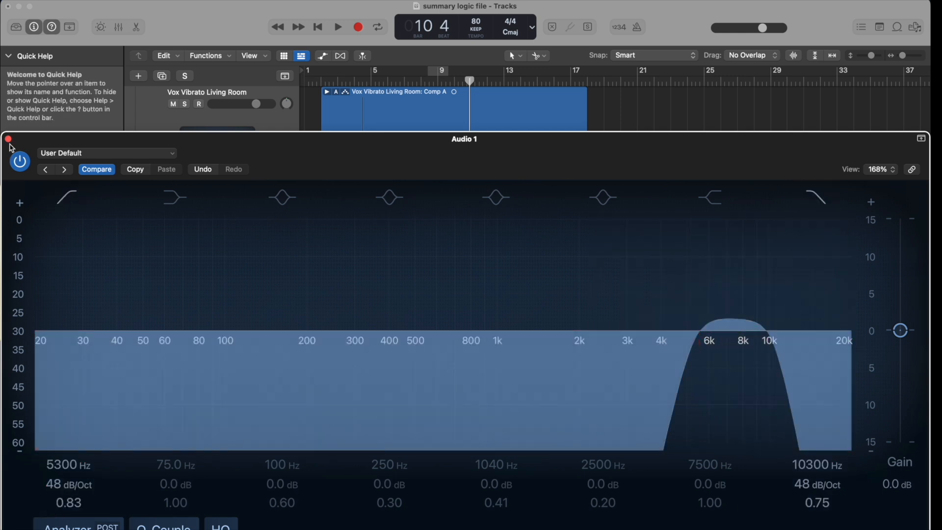
click(8, 139)
- Route the Audio 1 track's output to Bus 256 and rename the track De-Ess
click(31, 387)
mouse_move(30, 433)
mouse_move(113, 529)
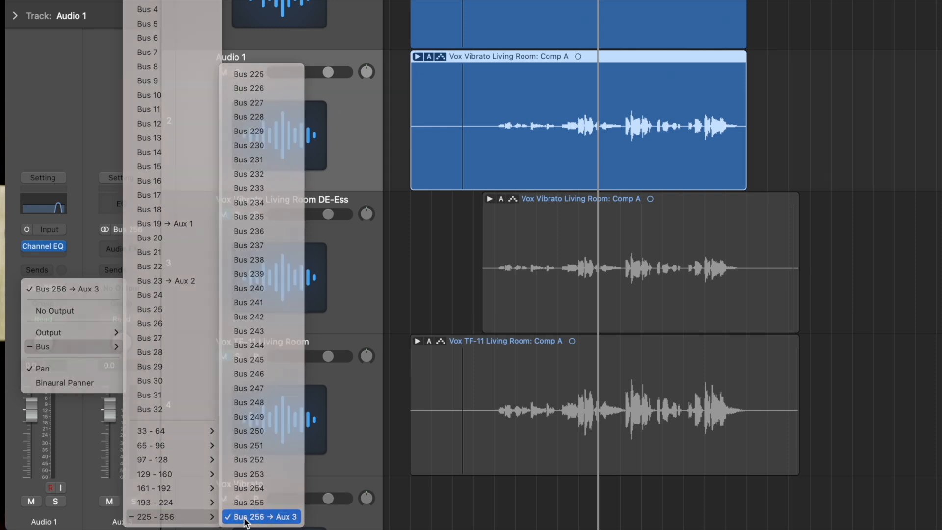
click(245, 518)
text(De)
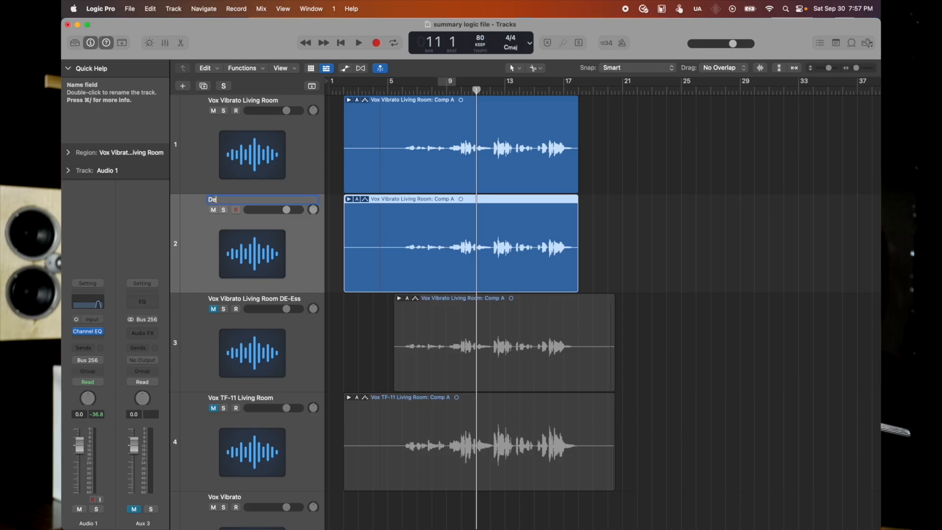
- Split the De-Ess track's region at about bar 5.6 and delete the part before the split
super+click(399, 249)
click(384, 239)
key(Delete)
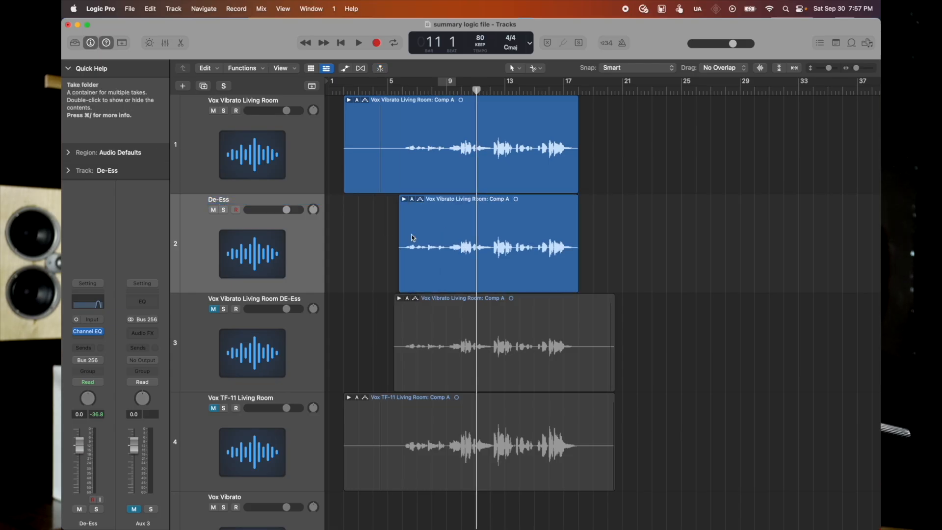
- Examine the De-Ess waveform's alignment with the original vocal waveform around bar 10
key(super+Right)
key(super+Right)
key(super+Right)
key(super+Right)
key(super+Right)
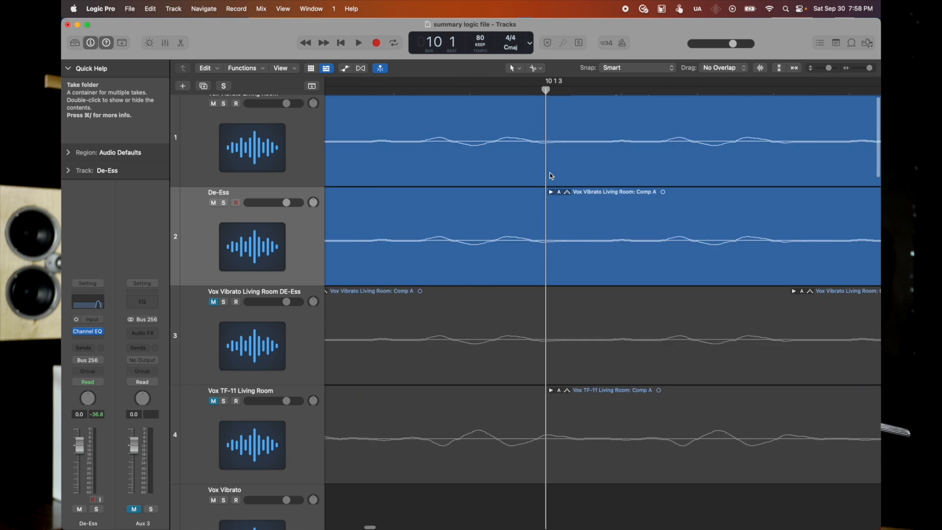
click(559, 225)
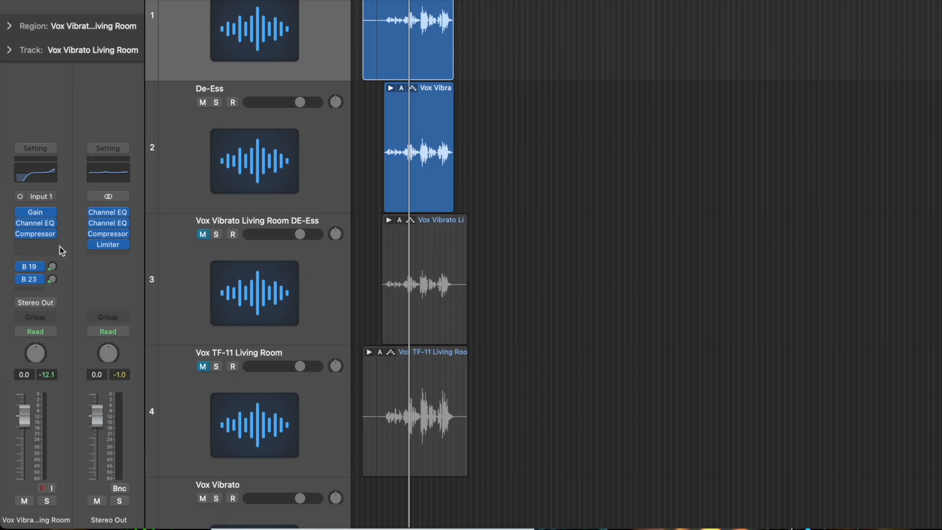
- Insert DeEsser 2 after the Compressor on Vox Vibrato Living Room, audition it, and close the plug-in
click(60, 248)
mouse_move(76, 403)
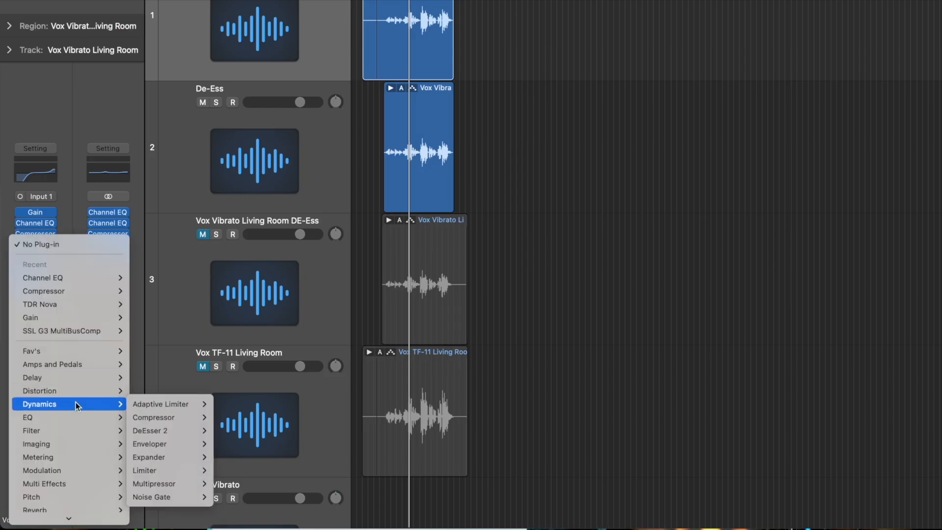
mouse_move(158, 432)
click(227, 430)
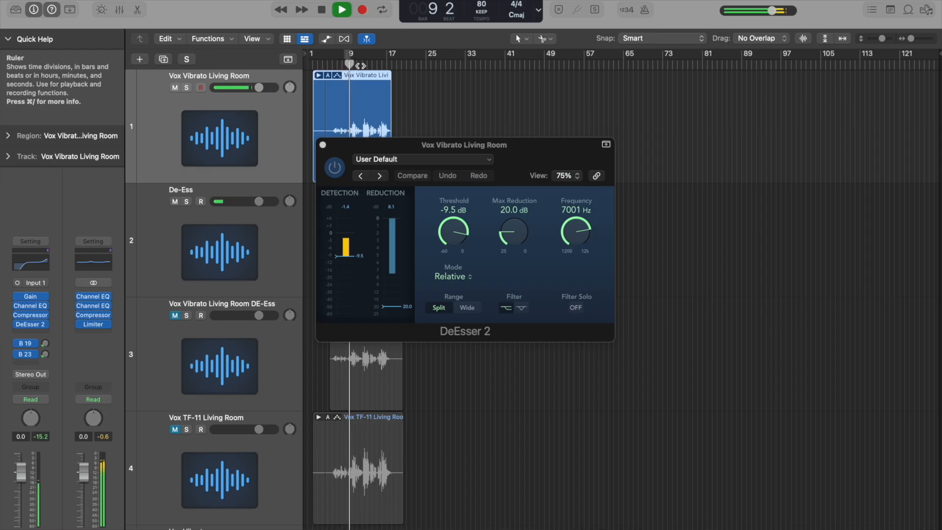
click(322, 145)
- Insert a mono TDR Nova after DeEsser 2 and set its band II to 7.3 kHz with a Q of 1.94
click(45, 332)
mouse_move(49, 394)
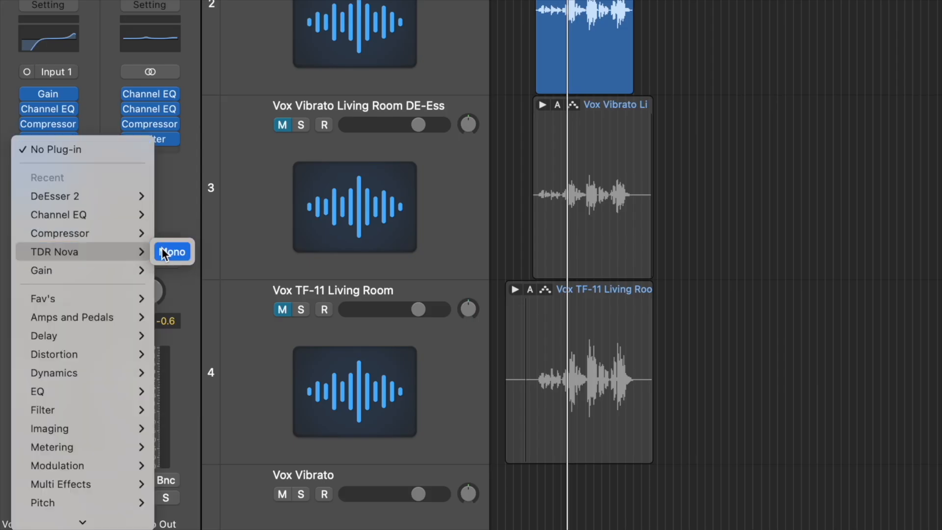
click(167, 251)
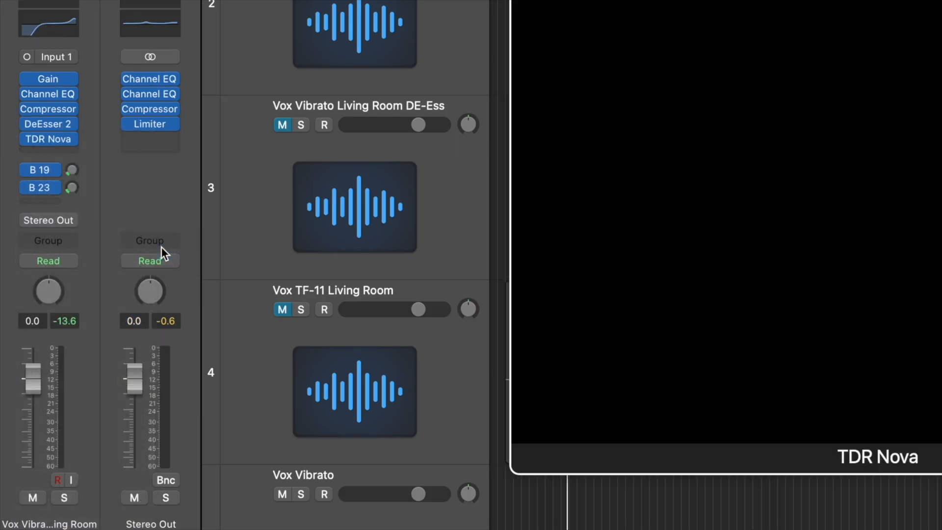
drag(479, 292, 648, 290)
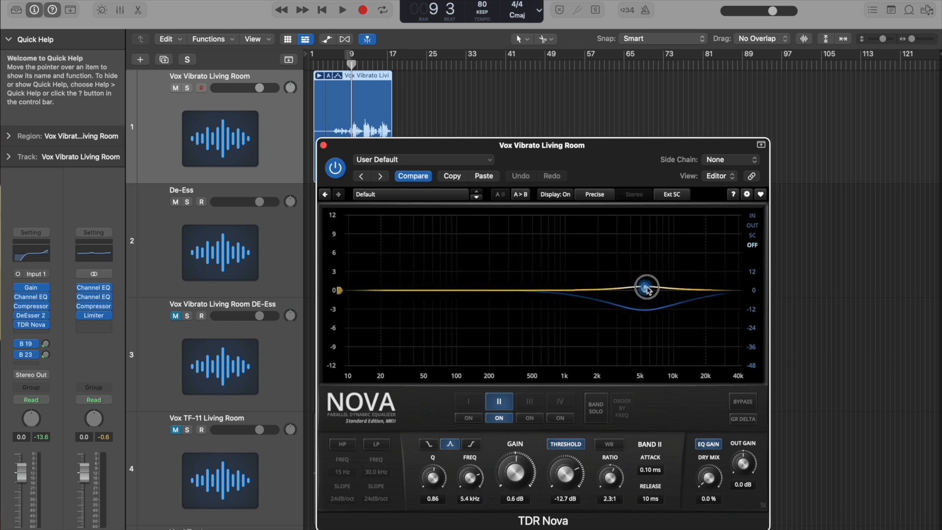
drag(434, 480, 431, 423)
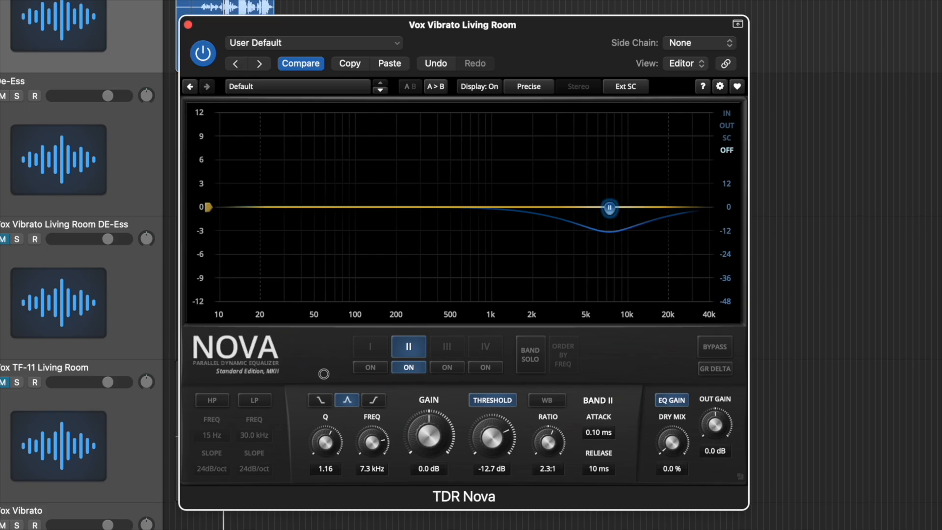
- Set the first TDR Nova's side chain to De-Ess (Audio 1) and adjust the band II threshold
click(696, 43)
mouse_move(720, 69)
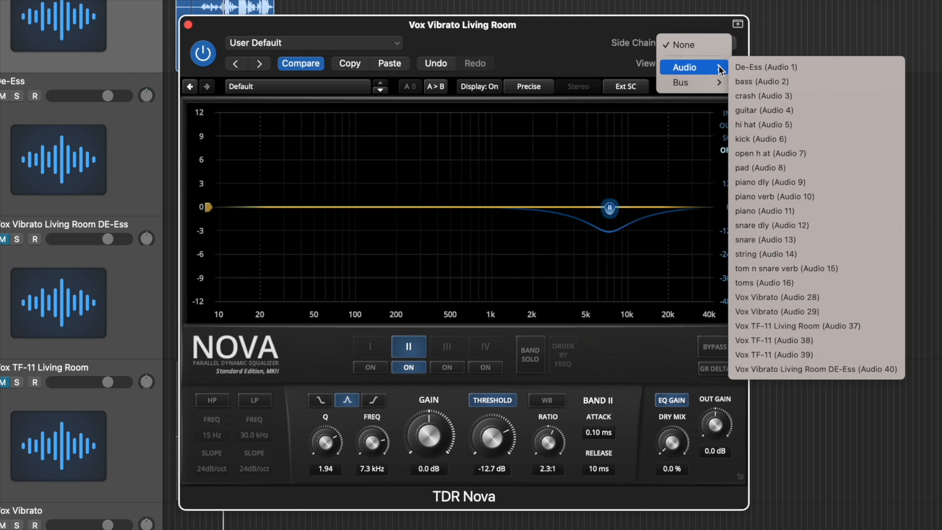
click(742, 68)
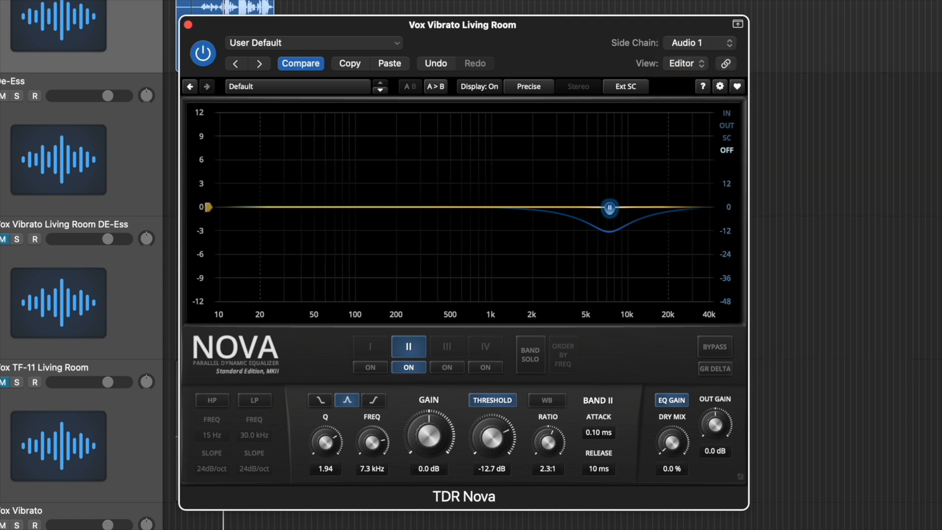
drag(492, 436, 489, 443)
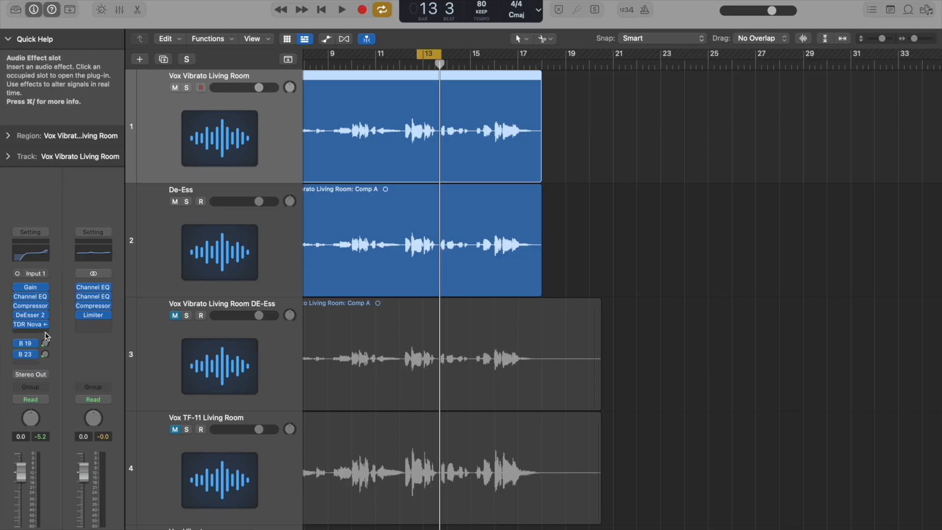
- Insert a second TDR Nova side-chained to Audio 1, with band II at 12.6 kHz, Q 3.81 and threshold -29.7 dB, and audition it
click(31, 324)
mouse_move(52, 361)
click(106, 363)
click(731, 159)
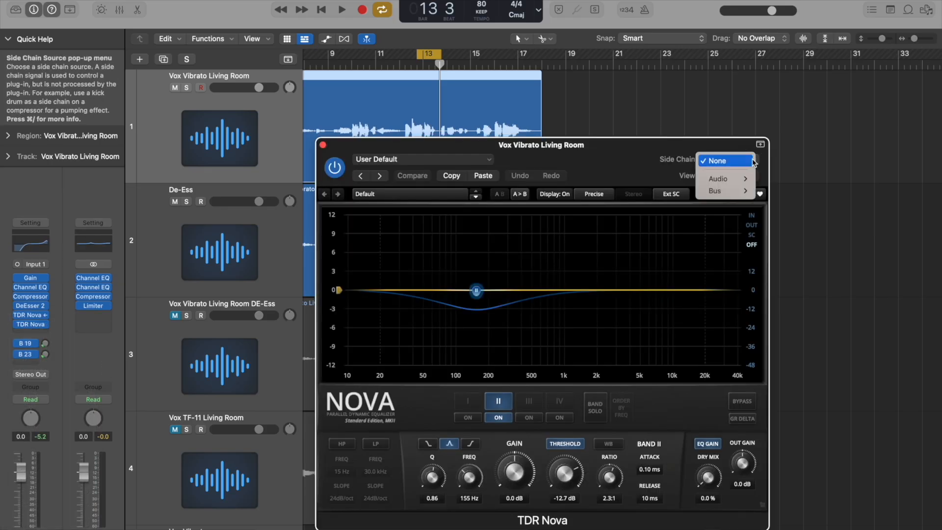
click(805, 190)
drag(478, 293, 689, 296)
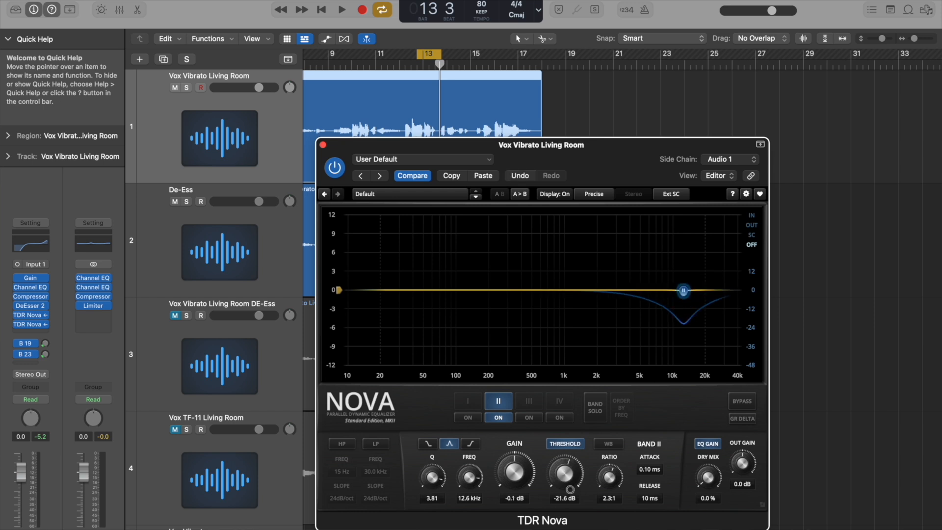
key(space)
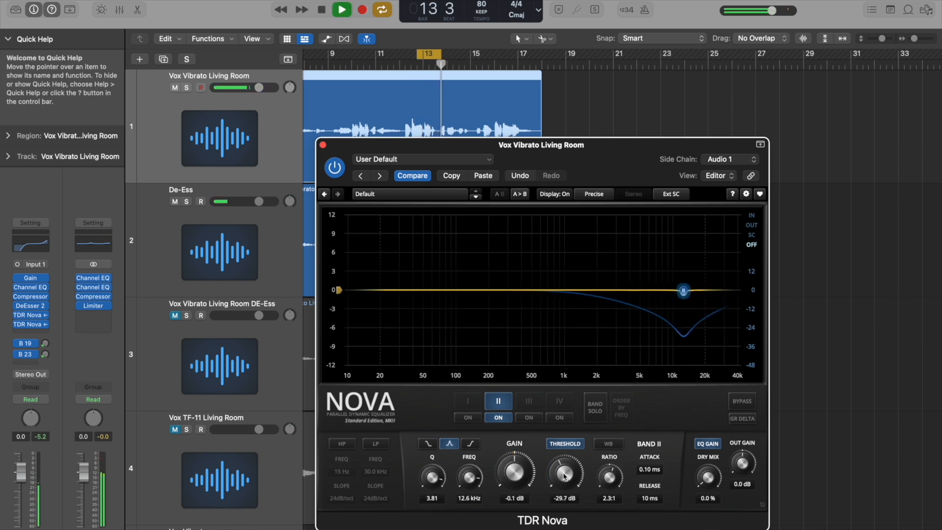
- Insert a third mono TDR Nova on the vocal and set its side chain to Audio 1
click(28, 324)
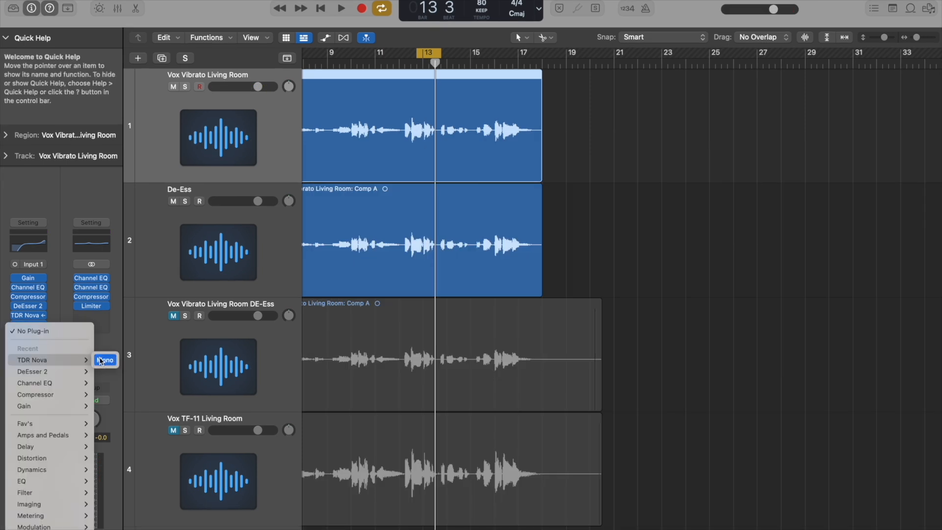
click(106, 363)
click(756, 161)
click(780, 179)
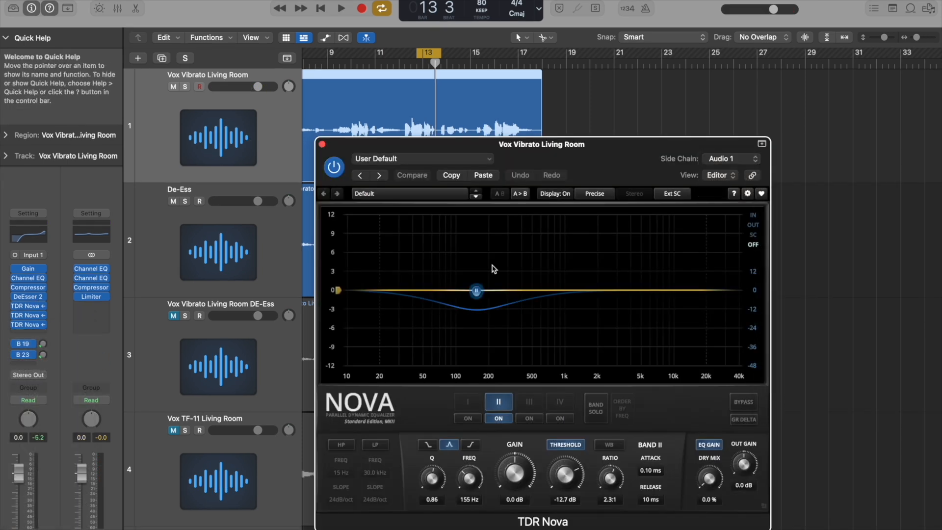
- Set the third TDR Nova's band II to 2.7 kHz with a -33.5 dB threshold during playback, and close the plug-in
drag(558, 282, 614, 293)
key(space)
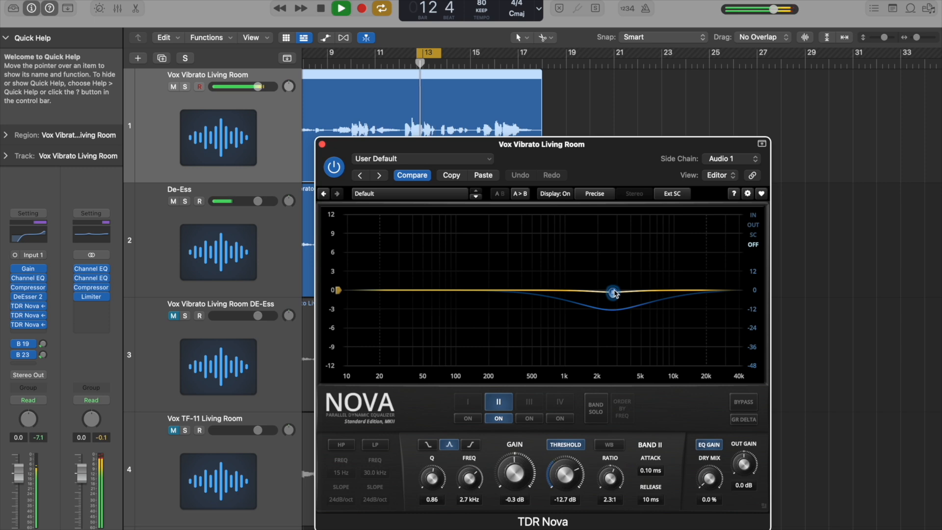
drag(563, 477, 567, 461)
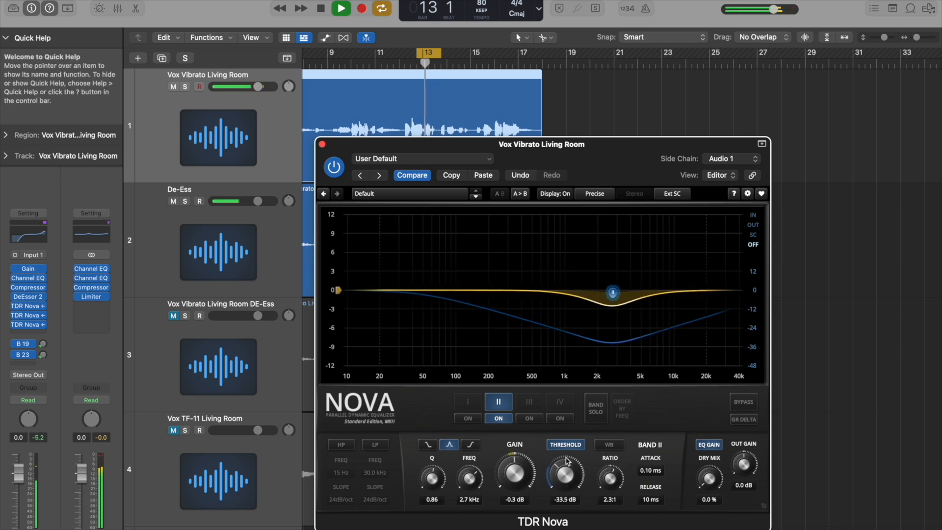
key(space)
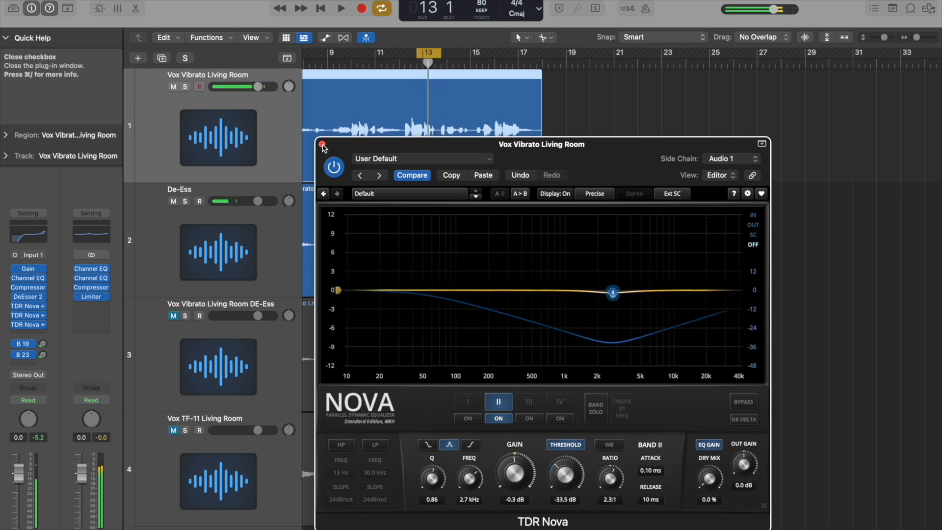
click(322, 144)
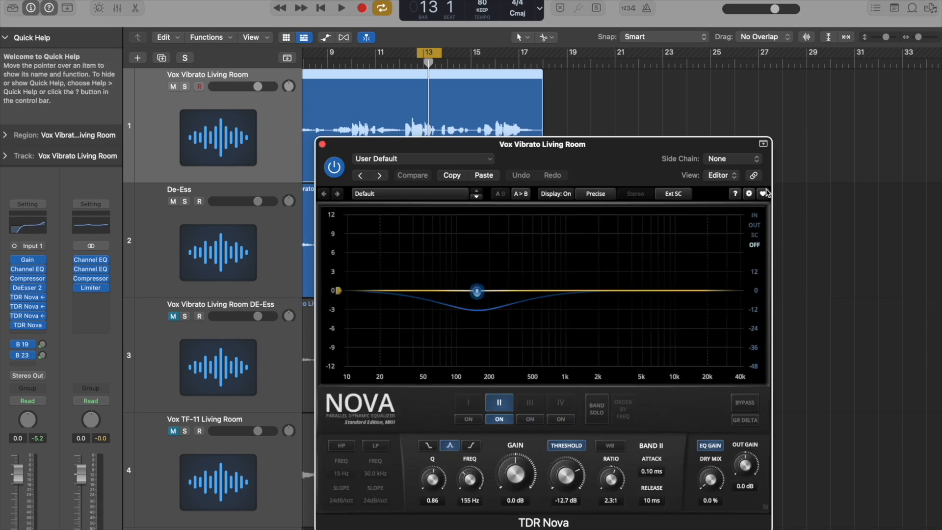
- Set the fourth TDR Nova's side chain to Audio 1, move its band II up into the upper midrange, and close it
click(729, 158)
mouse_move(724, 179)
click(777, 179)
drag(477, 291, 605, 286)
click(322, 145)
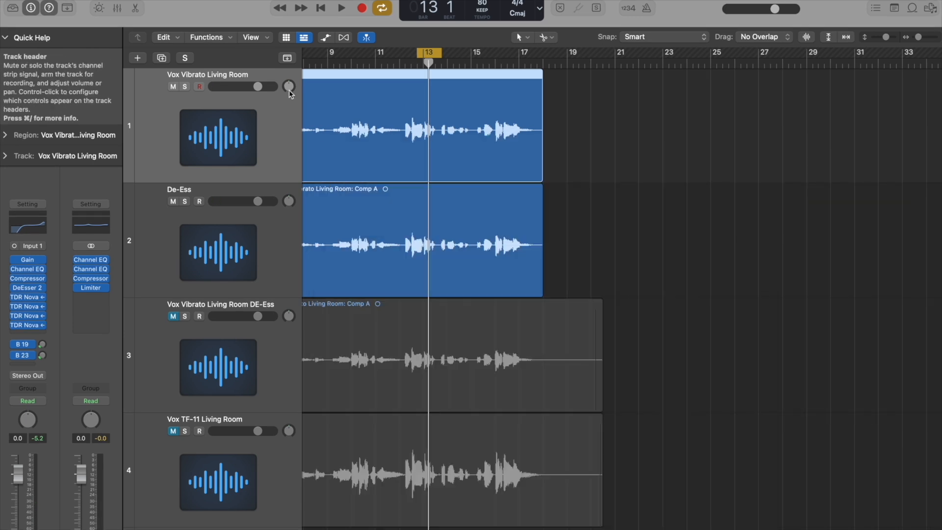
- Show track automation and draw two dips in Vox Vibrato Living Room's Band 2 Thrs curve, around bars 12 and 13.5
click(326, 38)
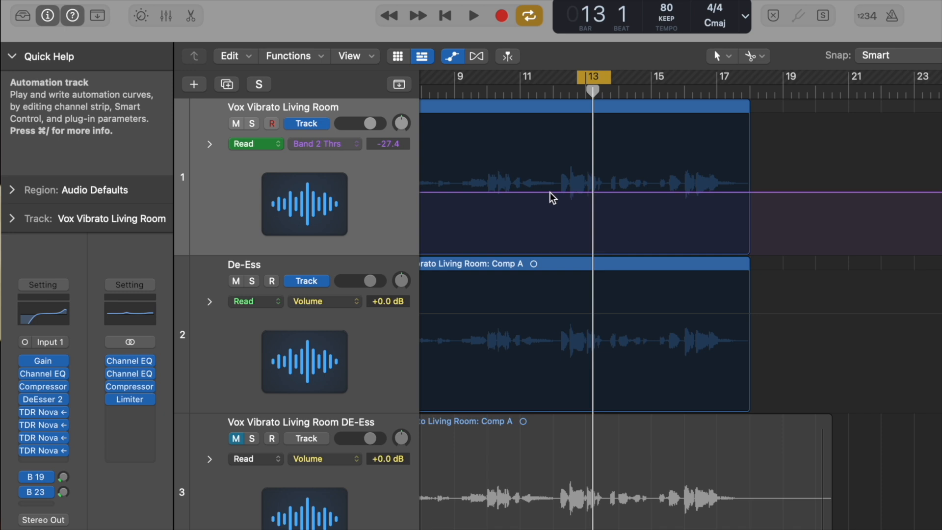
click(408, 137)
click(543, 193)
click(574, 193)
drag(559, 193, 561, 261)
click(603, 193)
click(616, 193)
drag(621, 193, 625, 226)
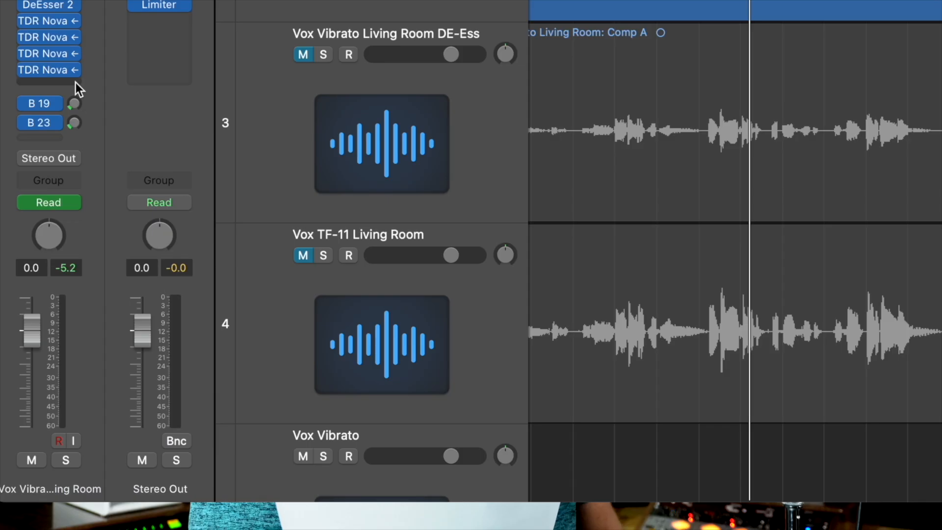
- Insert a fifth TDR Nova side-chained to Audio 1, with band II at 15.4 kHz, threshold -39.3 dB and ratio 0.5:1, and adjust its Q
click(63, 463)
mouse_move(81, 131)
click(179, 134)
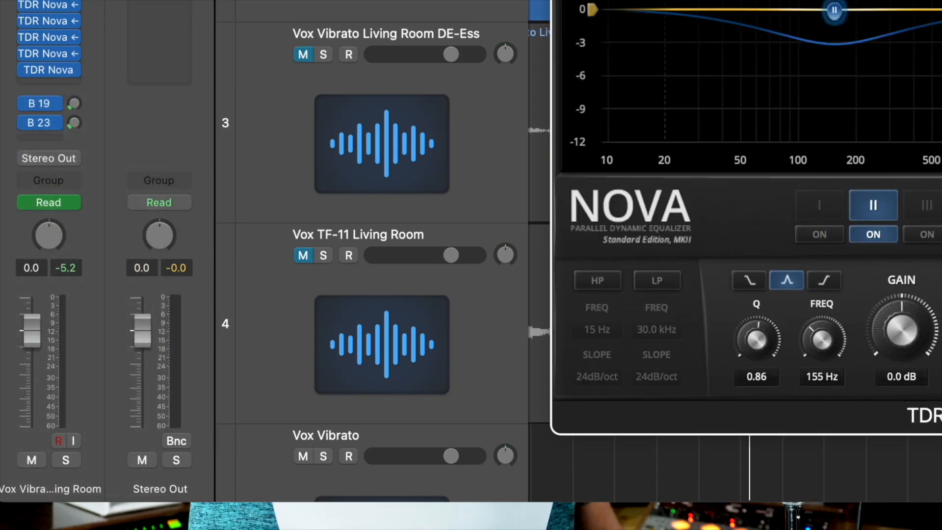
click(737, 105)
mouse_move(799, 120)
click(862, 126)
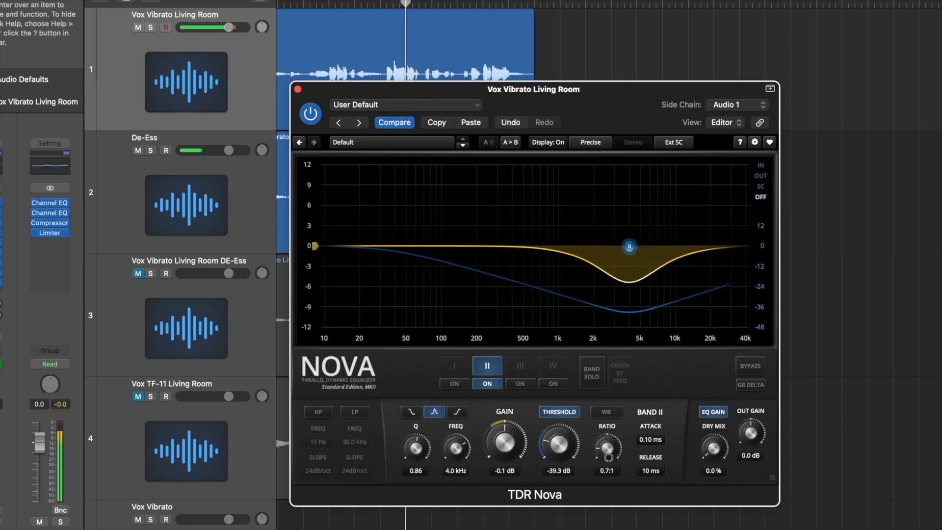
drag(608, 447, 610, 462)
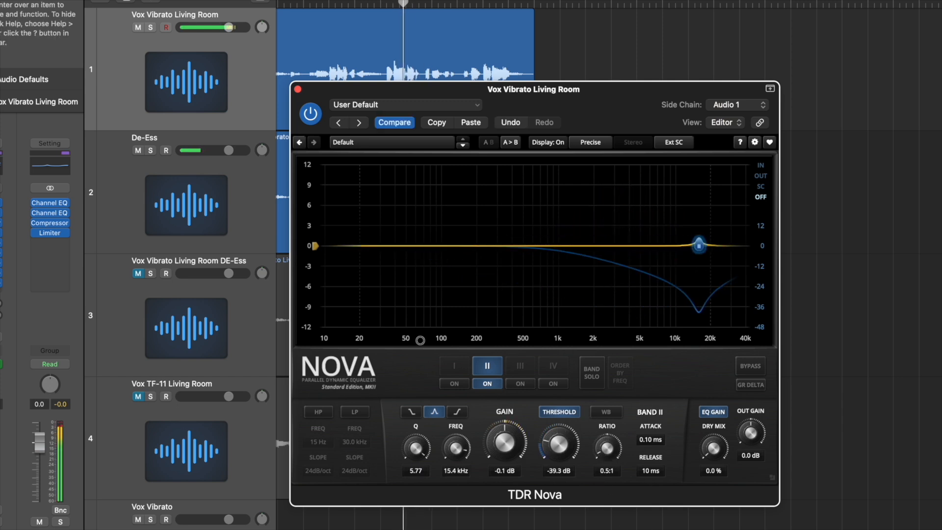
drag(420, 341, 426, 491)
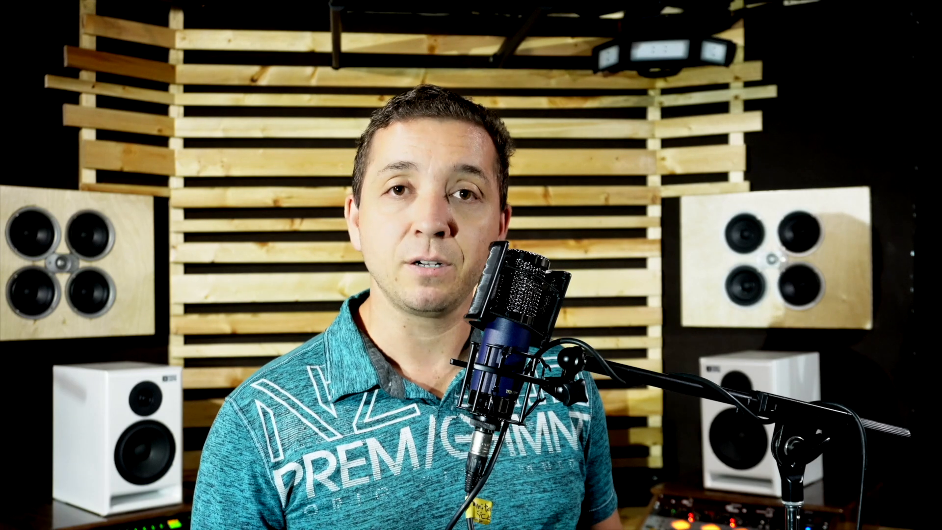